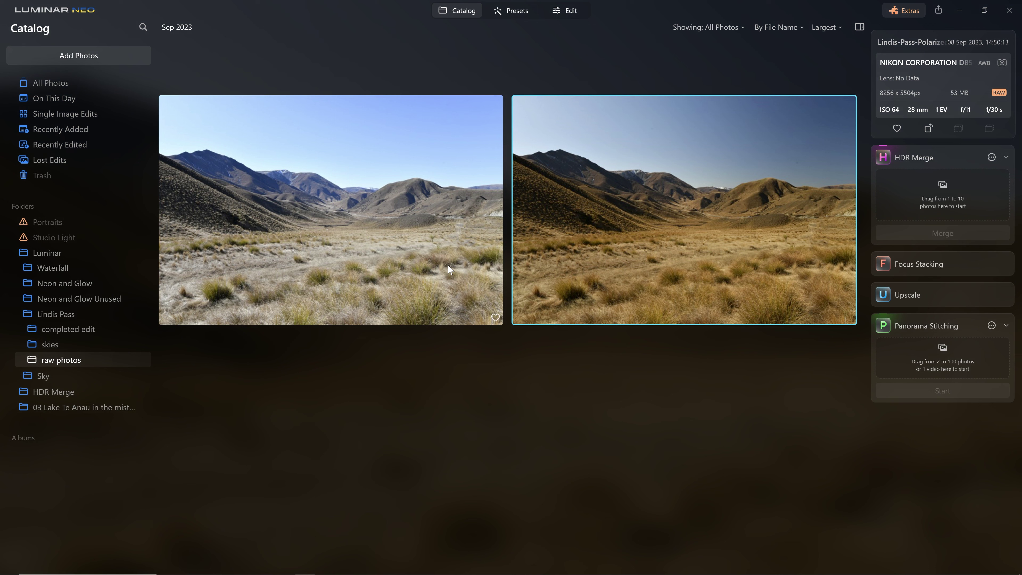
- Compare the two raw landscape photos and open the polarized Lindis Pass photo for editing
left_click(549, 242)
left_click(429, 264)
left_click(620, 259)
left_click(442, 234)
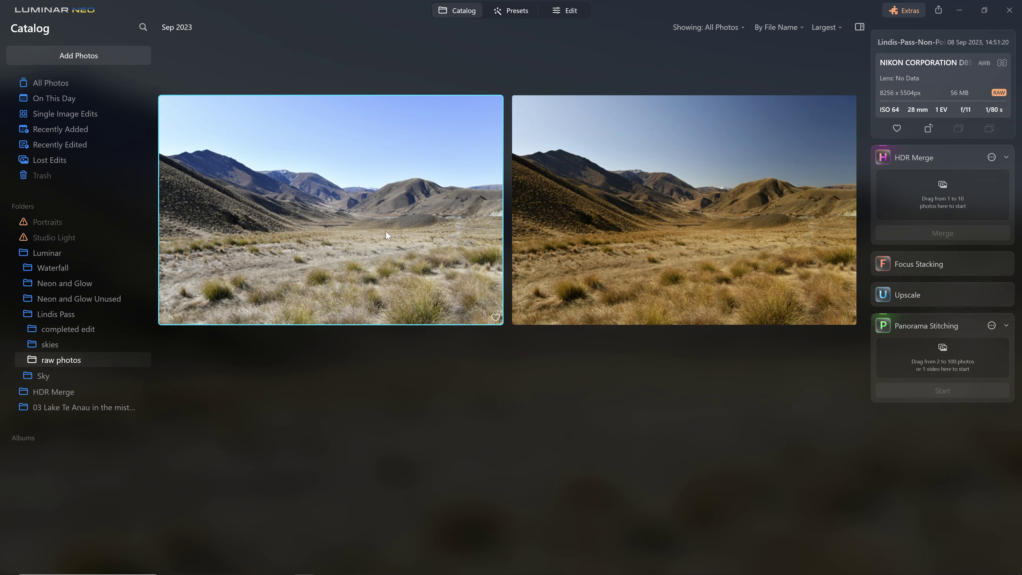
double_click(607, 221)
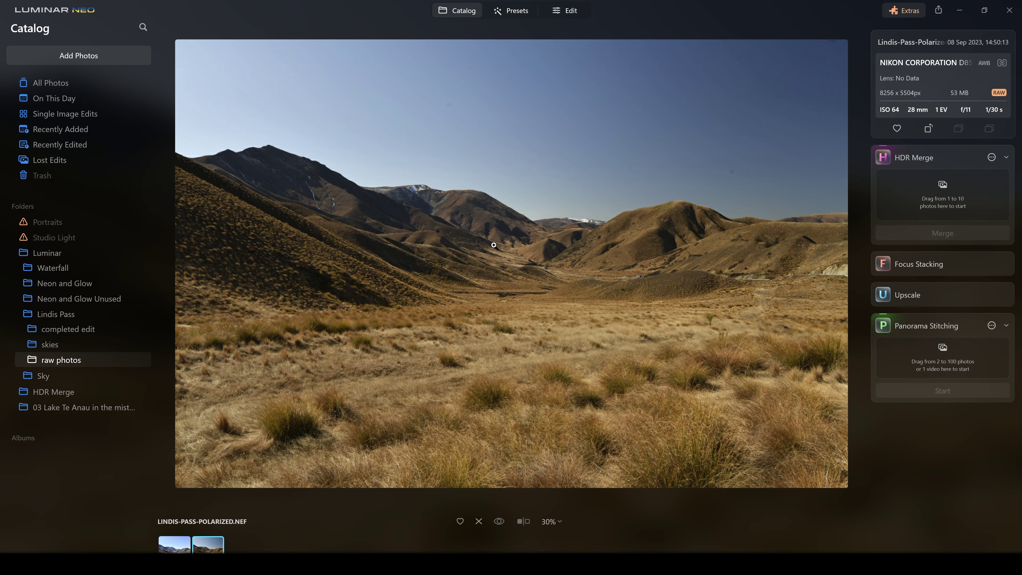
left_click(571, 10)
- Add a solid red layer above the photo, map it to fill the whole image, and set its opacity to 100
left_click(19, 73)
left_click(88, 110)
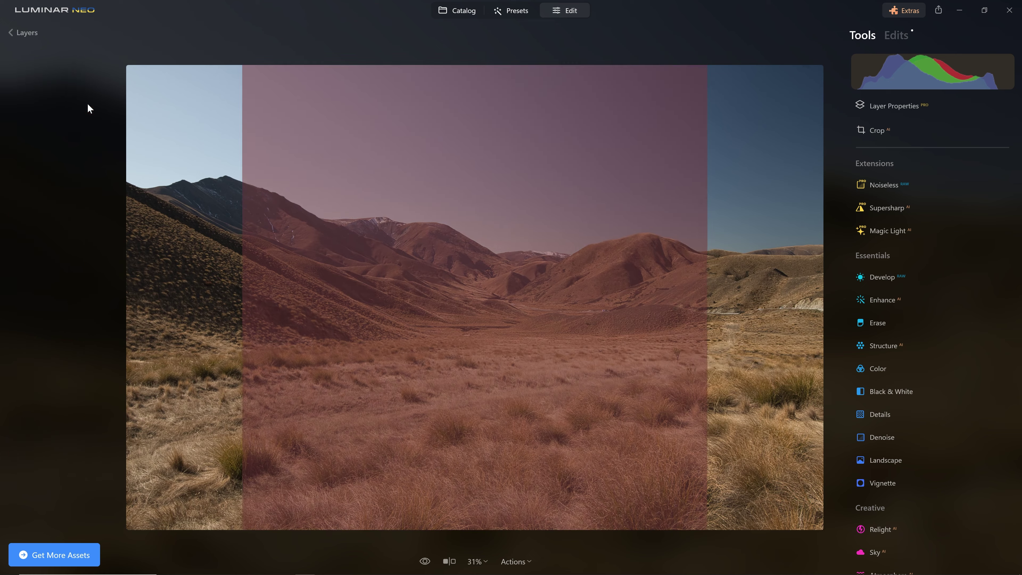
left_click(932, 239)
left_click_drag(928, 163, 996, 164)
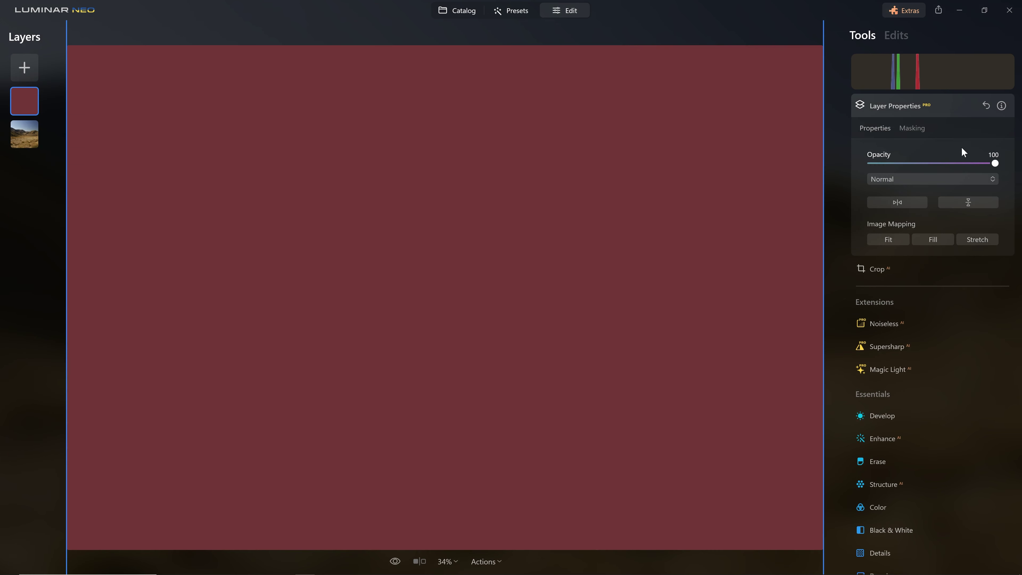
- Fill and invert the red layer's mask to hide the colour over the photo
left_click(911, 128)
left_click(887, 270)
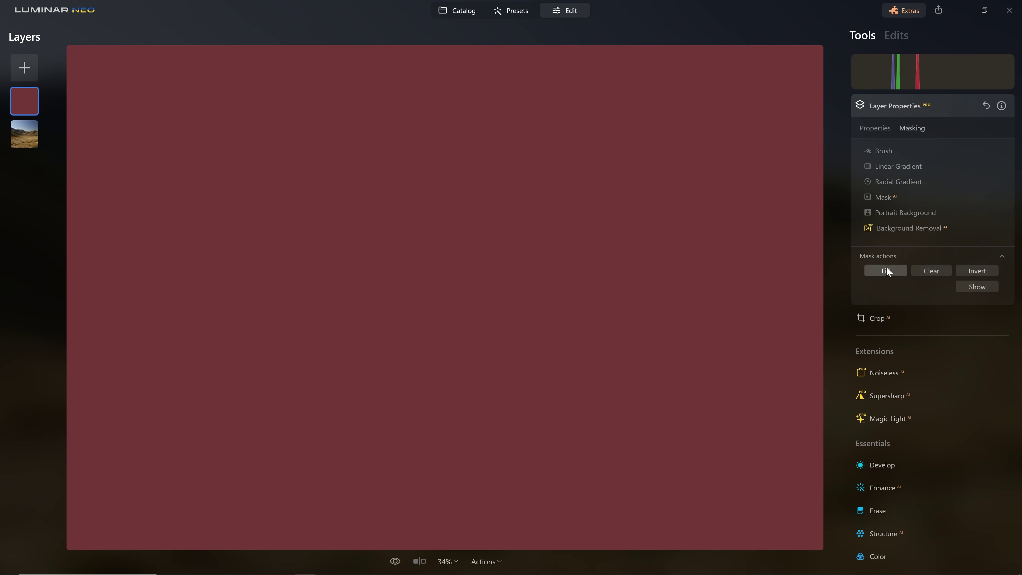
left_click(966, 270)
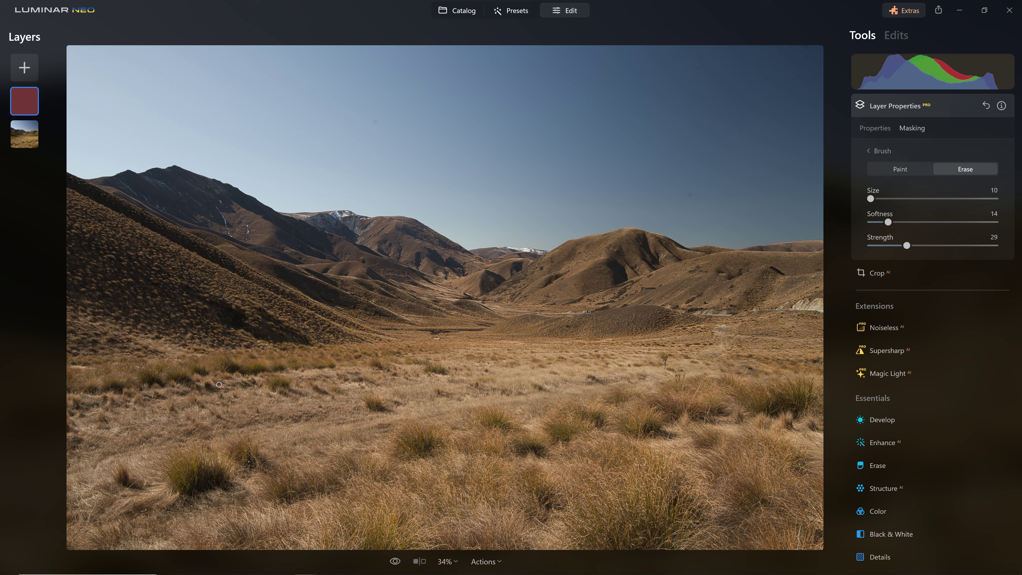
- Paint a winding leading line through the grass into the valley with a mask brush of size 10 and strength 100
key("x")
mouse_move(161, 437)
left_mouse_down()
mouse_move(583, 380)
mouse_move(676, 345)
mouse_move(701, 319)
mouse_move(663, 305)
mouse_move(518, 309)
mouse_move(442, 278)
mouse_move(465, 244)
mouse_move(440, 279)
left_mouse_up()
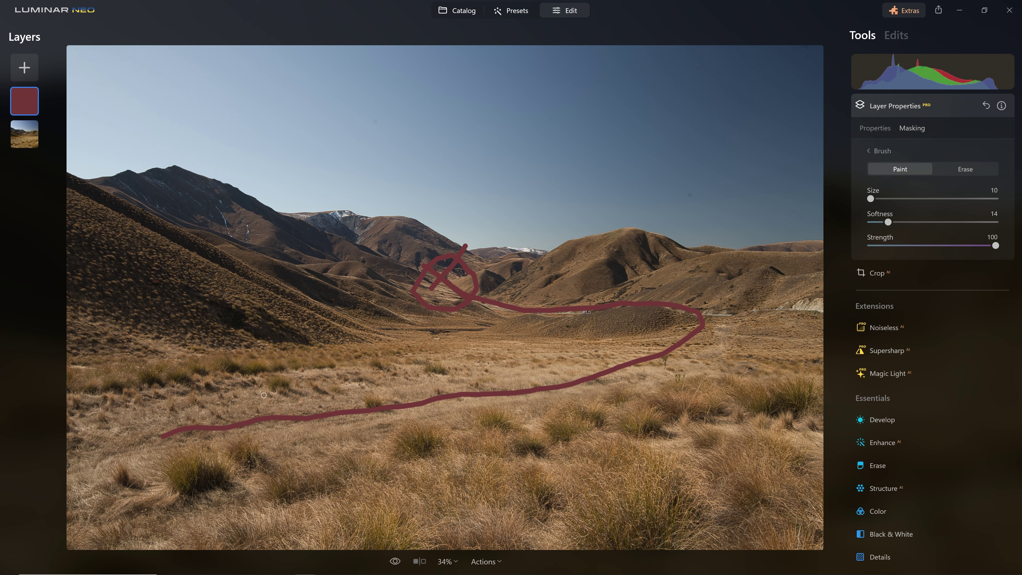
left_click_drag(175, 433, 500, 395)
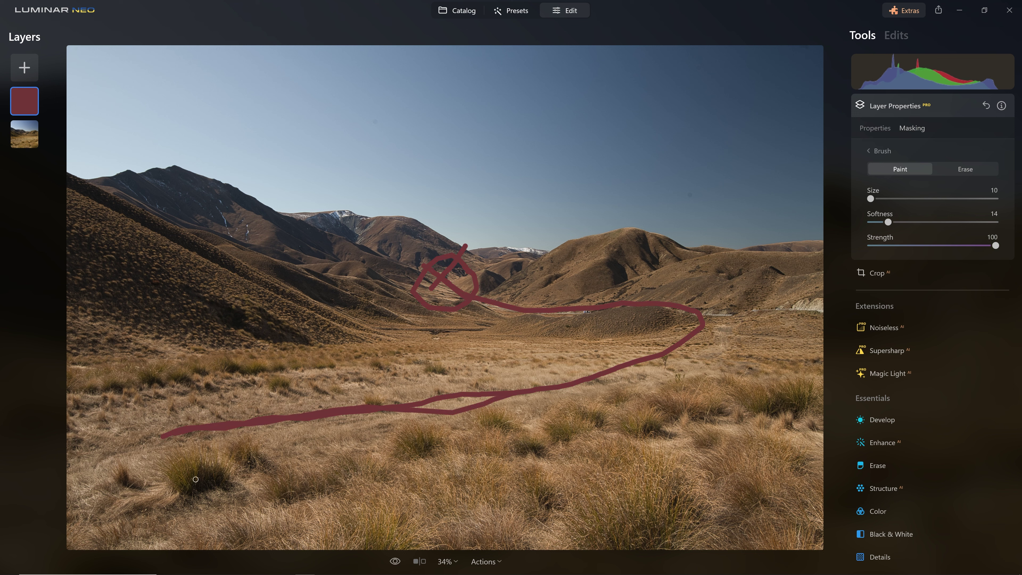
- Paint five diagonal strokes across the foreground grass in the red layer's mask
left_click_drag(169, 480, 213, 546)
left_click_drag(278, 469, 321, 548)
left_click_drag(434, 433, 528, 548)
left_click_drag(602, 419, 667, 541)
left_click_drag(711, 394, 811, 527)
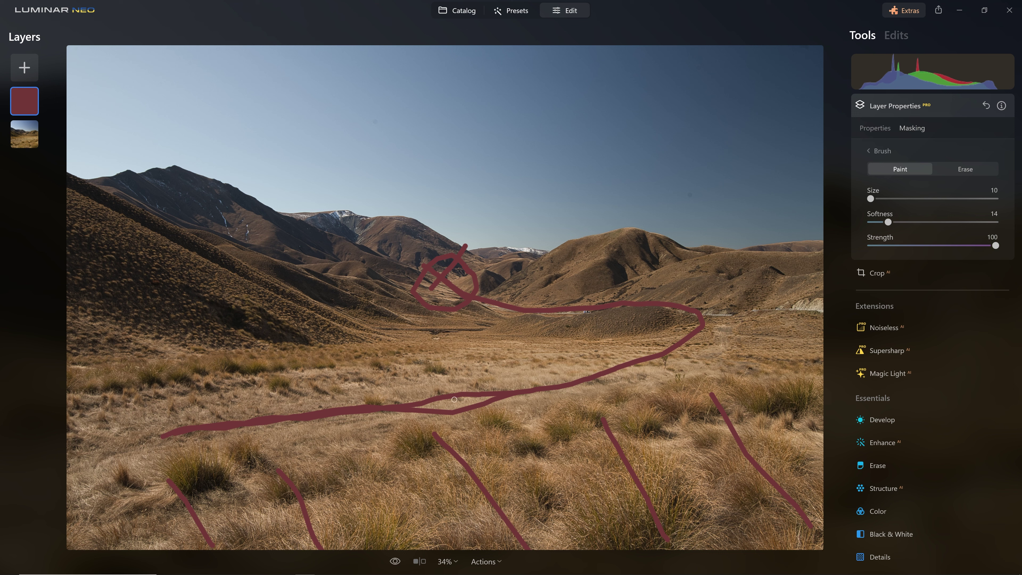
- Outline the hills on both sides of the valley's focal point and retrace the winding leading line
mouse_move(468, 258)
left_mouse_down()
mouse_move(375, 218)
mouse_move(264, 225)
mouse_move(207, 213)
mouse_move(202, 244)
mouse_move(230, 281)
mouse_move(344, 311)
mouse_move(383, 275)
mouse_move(463, 272)
mouse_move(557, 307)
mouse_move(721, 300)
mouse_move(725, 265)
mouse_move(682, 246)
mouse_move(485, 259)
mouse_move(450, 254)
left_mouse_up()
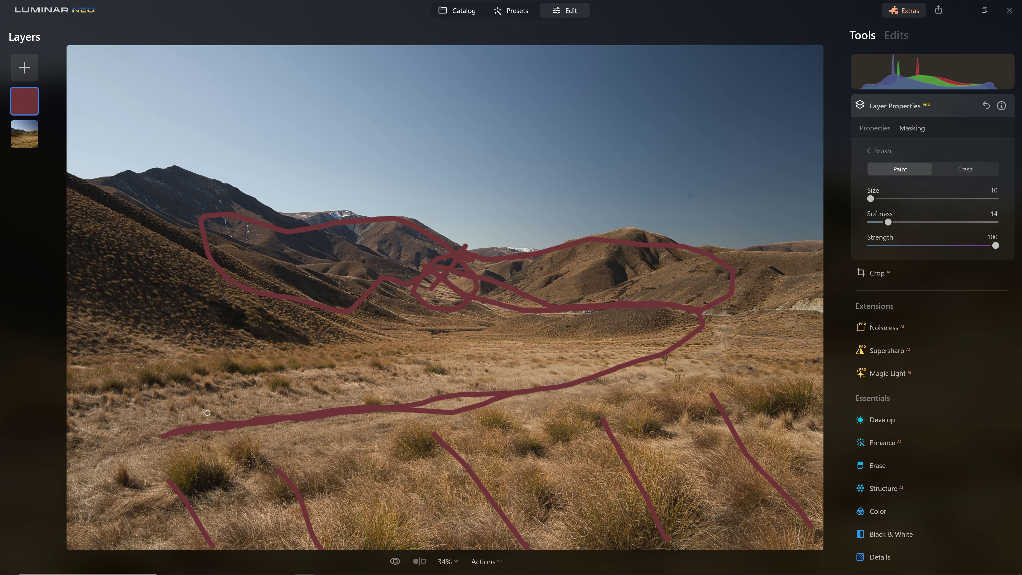
mouse_move(201, 439)
left_mouse_down()
mouse_move(627, 371)
mouse_move(702, 318)
left_mouse_up()
left_click_drag(619, 291, 476, 297)
- Paint a curved arrow through the sky leading down towards the focal point in the valley
mouse_move(183, 66)
left_mouse_down()
mouse_move(280, 67)
mouse_move(448, 97)
mouse_move(534, 95)
mouse_move(579, 110)
mouse_move(606, 135)
mouse_move(606, 152)
mouse_move(567, 197)
mouse_move(459, 211)
mouse_move(480, 228)
left_mouse_up()
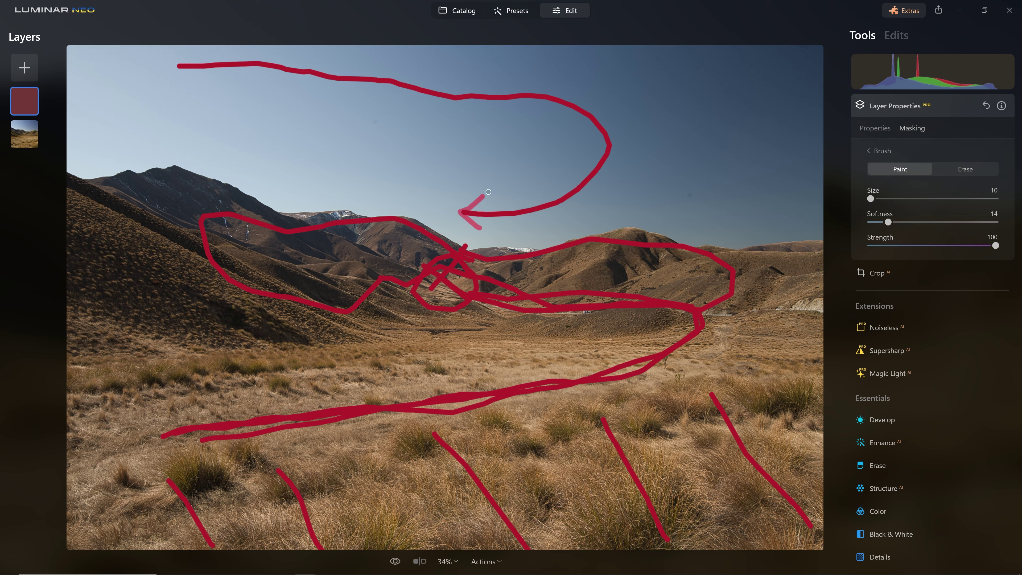
left_click_drag(498, 186, 452, 182)
mouse_move(507, 214)
left_mouse_down()
mouse_move(466, 195)
mouse_move(449, 289)
left_mouse_up()
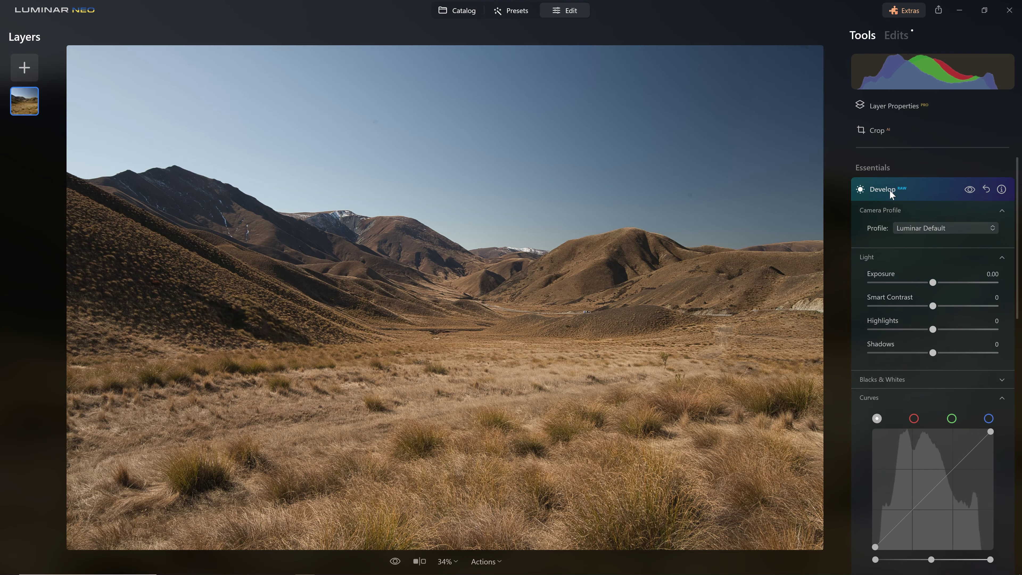
- Set the Develop camera profile to Camera Flat and Smart Contrast to 100
scroll(885, 189, "down", 1)
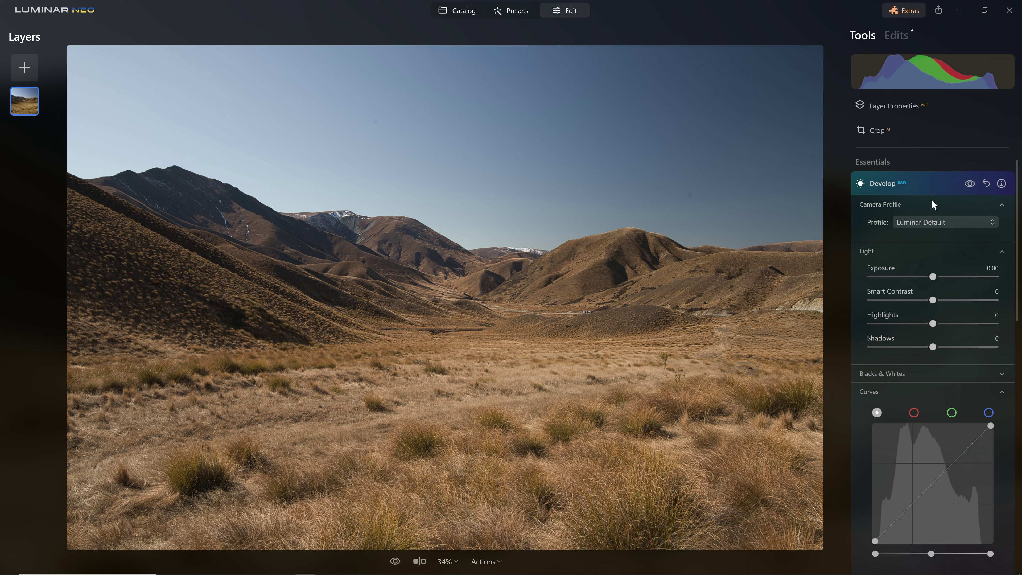
left_click(934, 222)
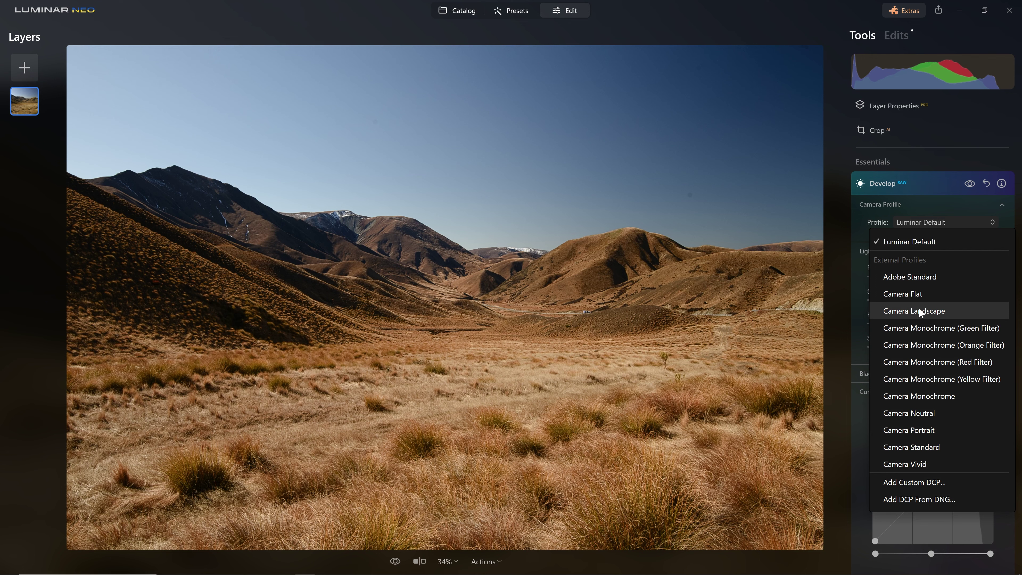
left_click(931, 296)
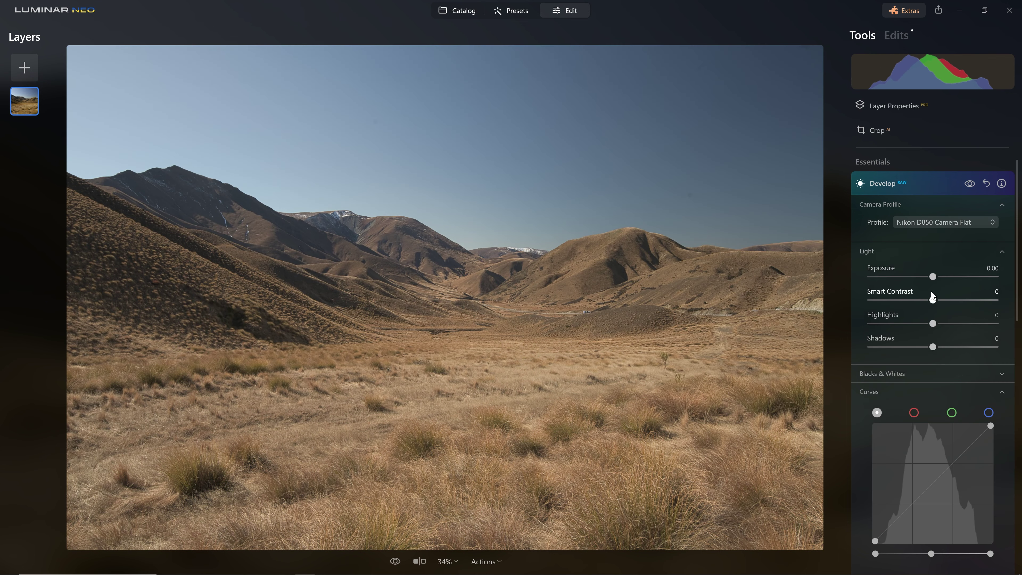
left_click_drag(935, 297, 1013, 305)
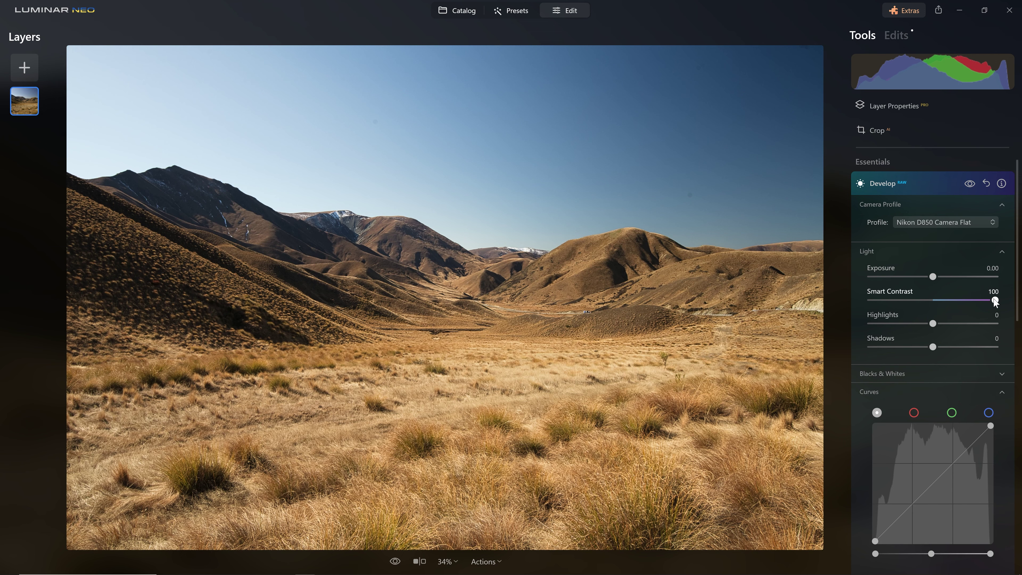
- Set Highlights to -37 and Shadows to 16 in the Develop adjustments
scroll(990, 297, "down", 3)
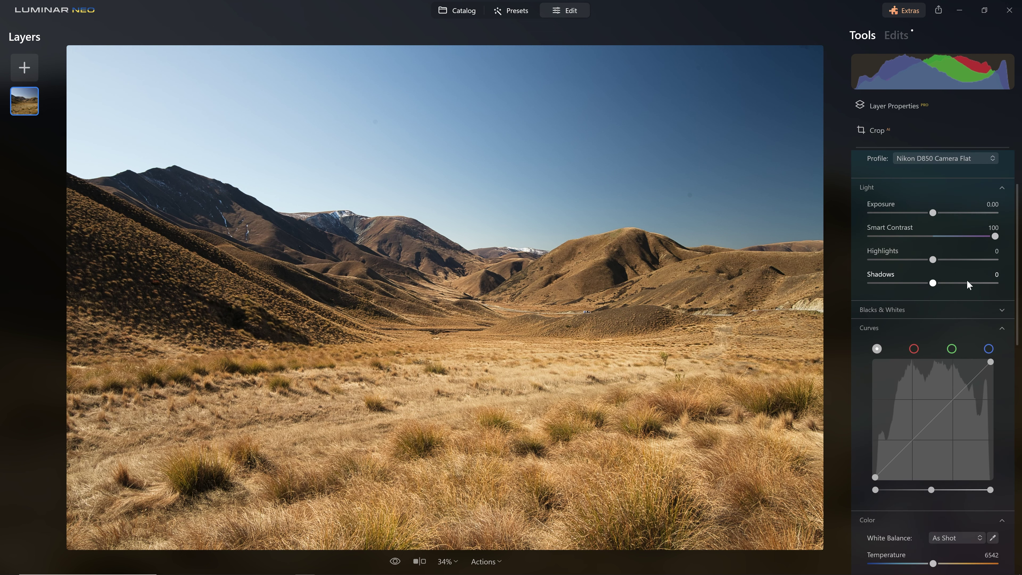
left_click_drag(932, 260, 854, 260)
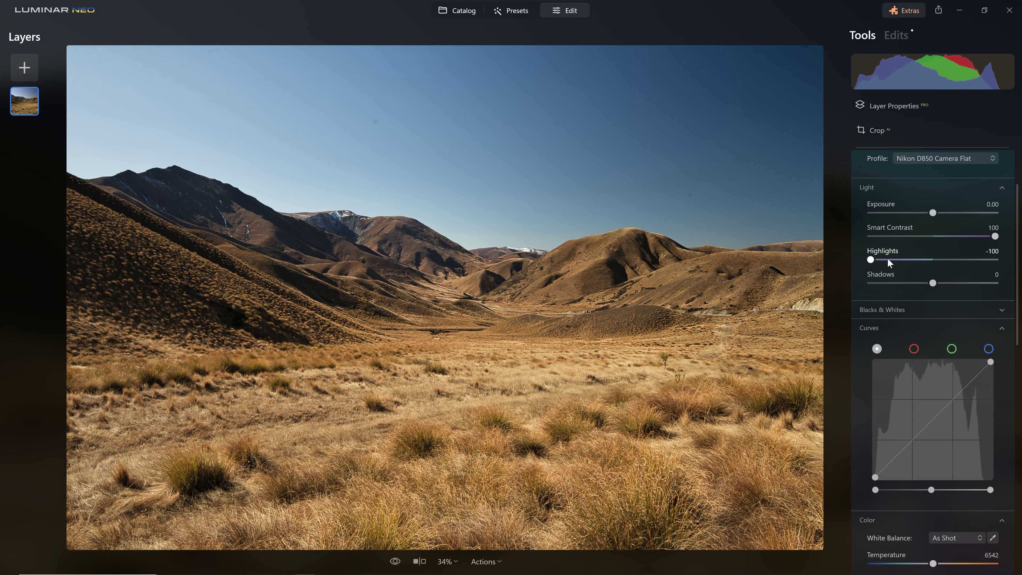
double_click(870, 259)
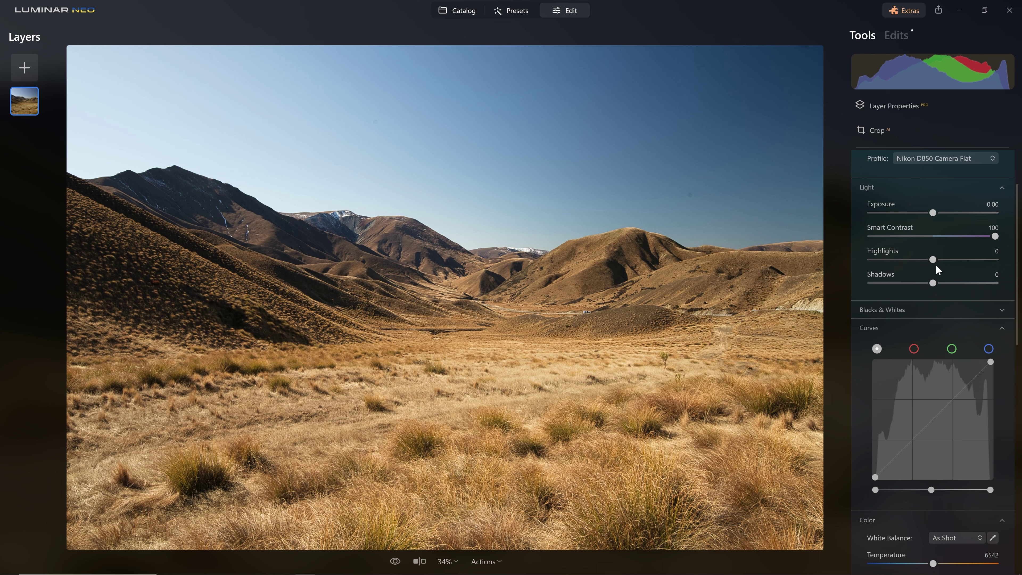
left_click_drag(932, 260, 993, 284)
left_click(996, 283)
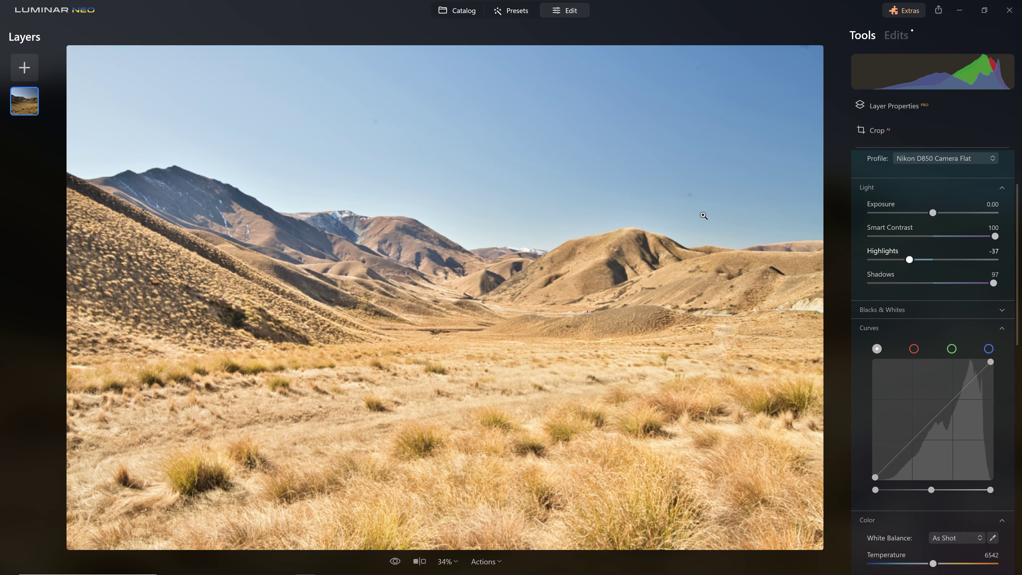
left_click_drag(993, 283, 943, 285)
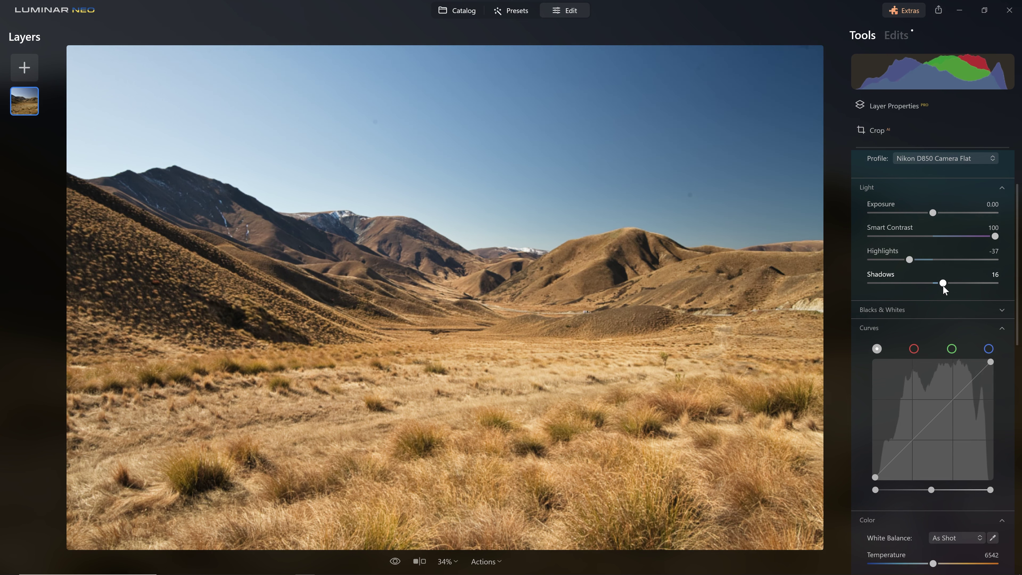
- Try Whites at 47 and Blacks at -63, and reset both values to 0
scroll(939, 285, "down", 3)
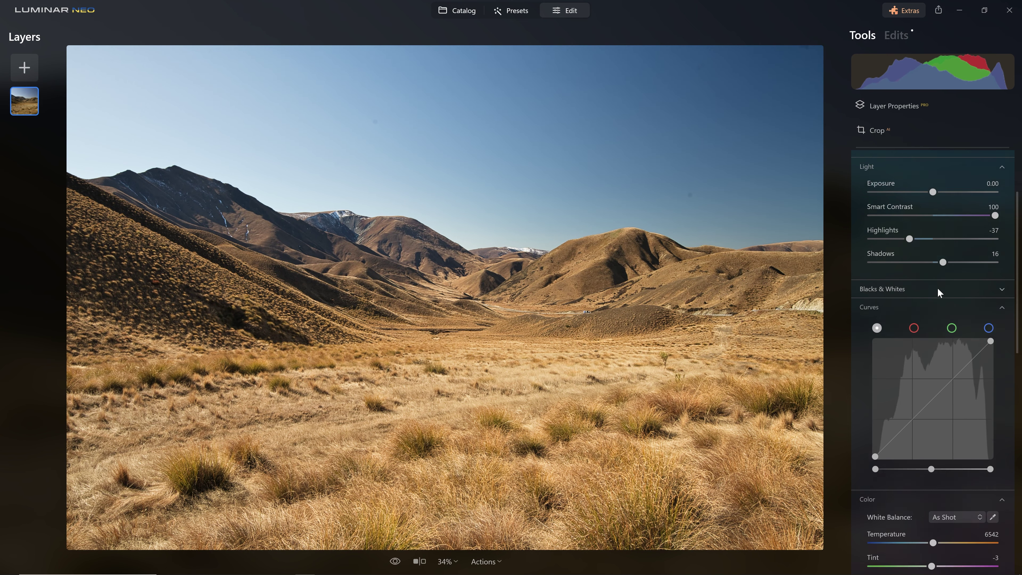
left_click(951, 247)
left_click_drag(932, 271, 895, 288)
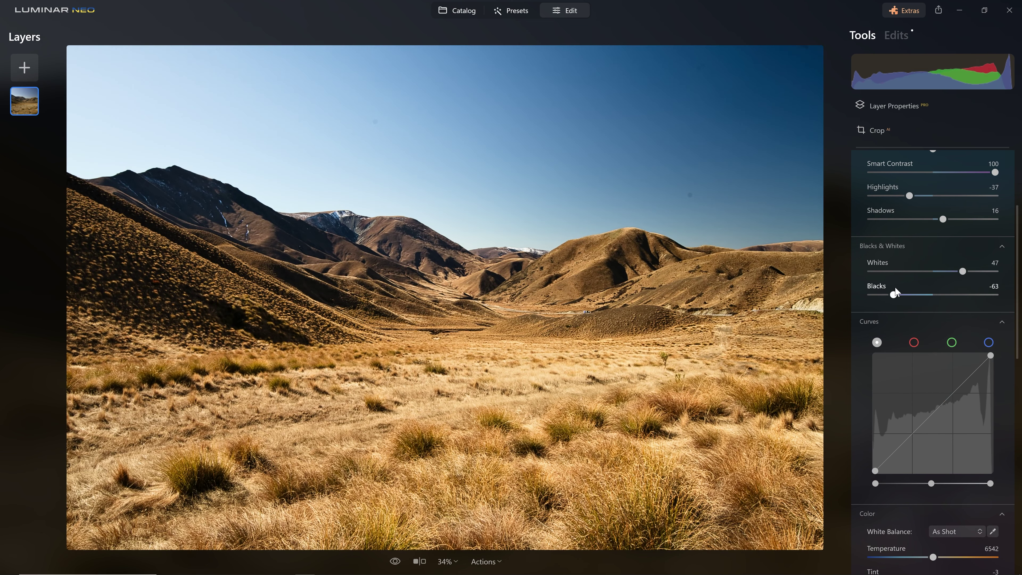
double_click(893, 295)
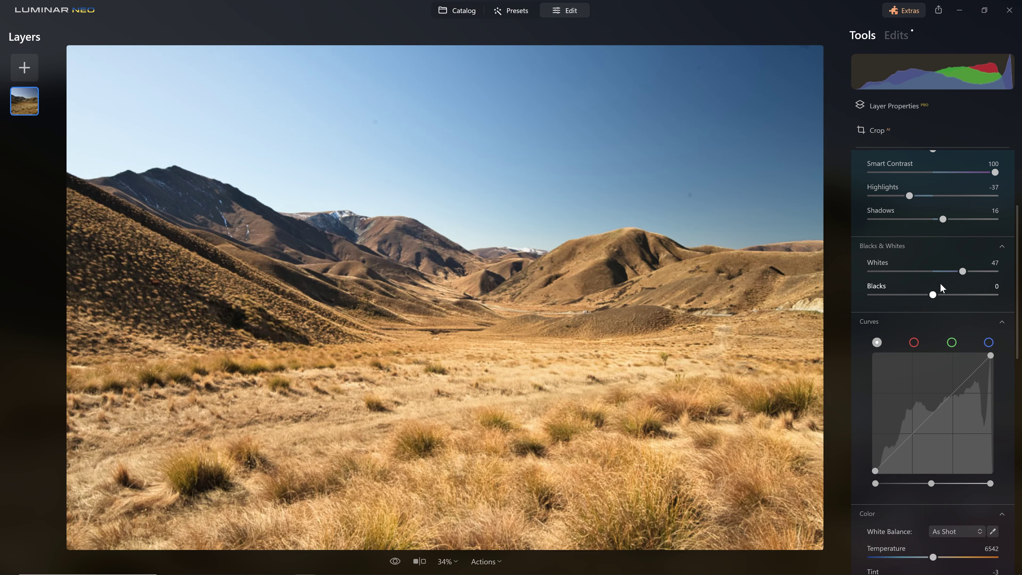
double_click(962, 271)
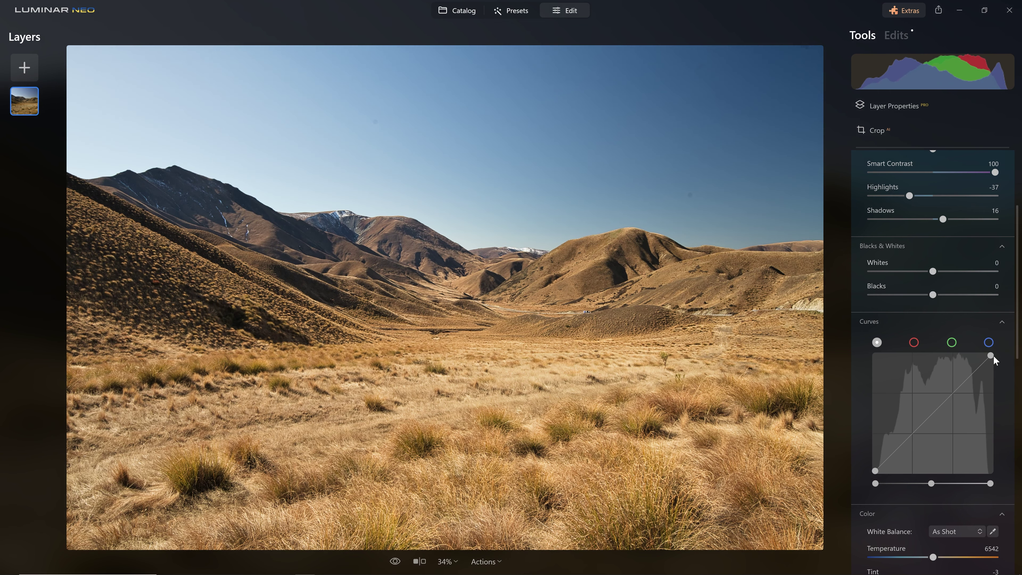
- Move the tone curve's white and black endpoints slightly inward while checking clipping, and compare the photo with its original
left_click_drag(991, 354, 986, 355)
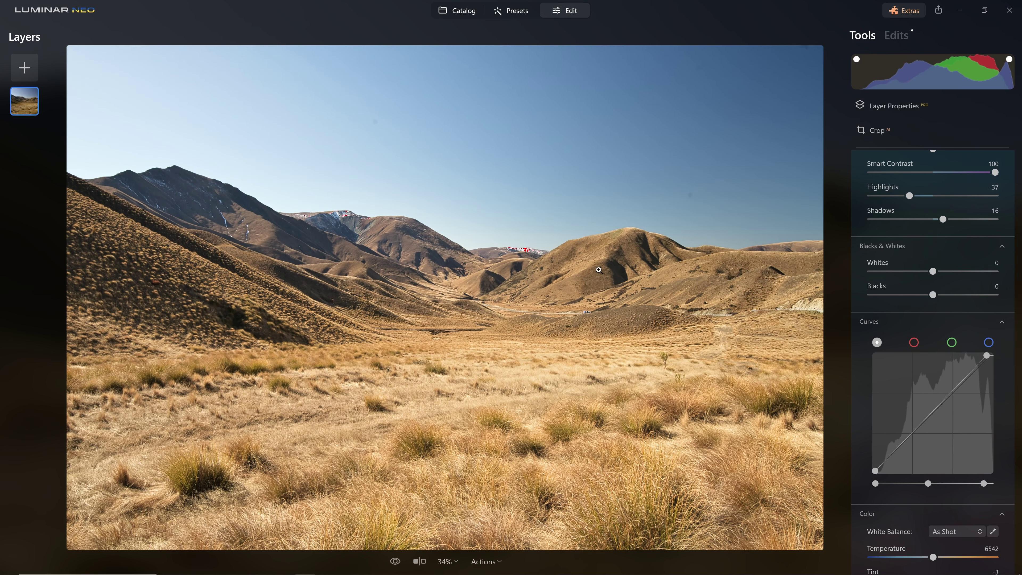
left_click(535, 239)
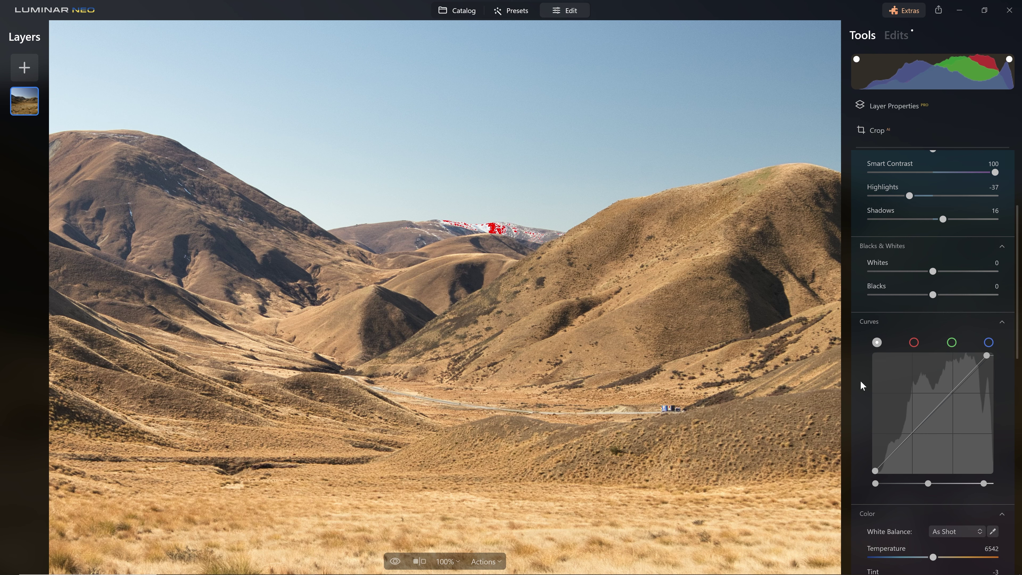
left_click_drag(874, 472, 880, 478)
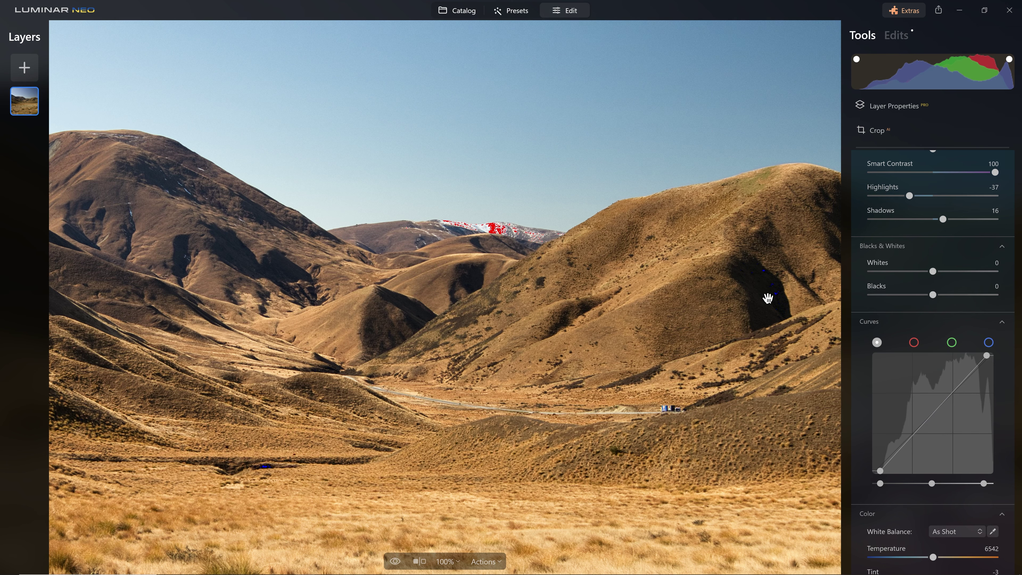
left_click(643, 306)
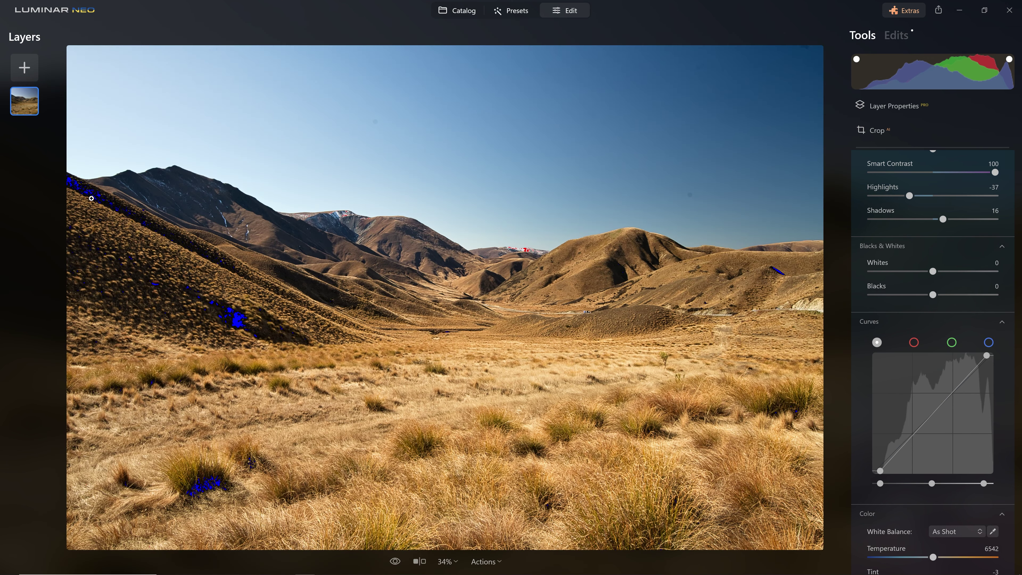
left_click_drag(879, 474, 878, 470)
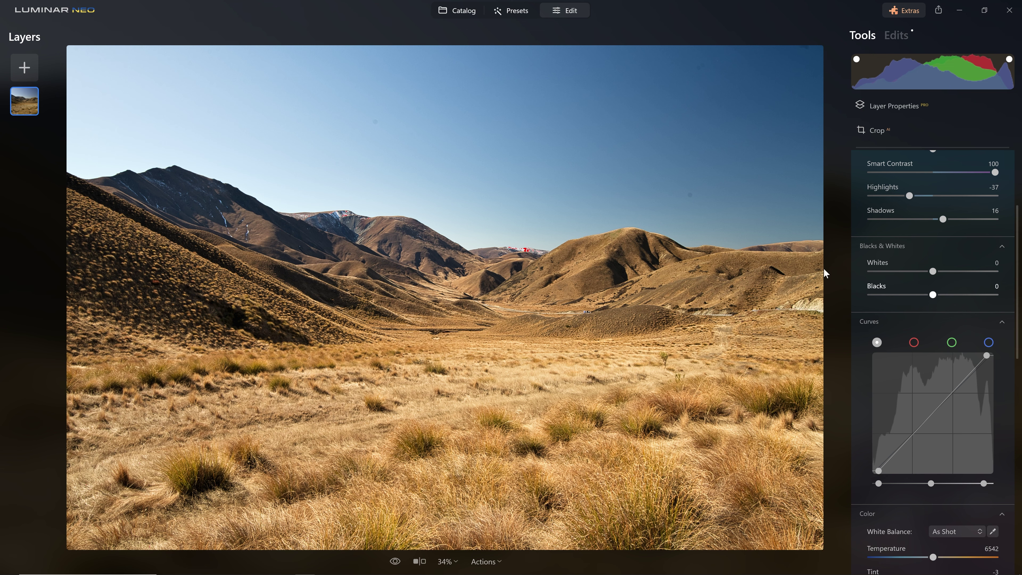
key("backslash")
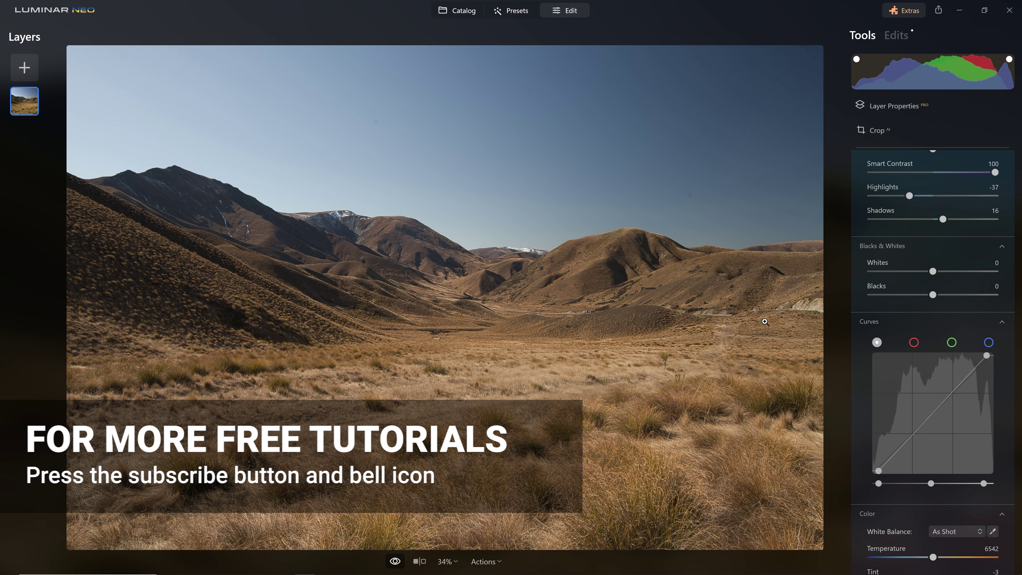
key("backslash")
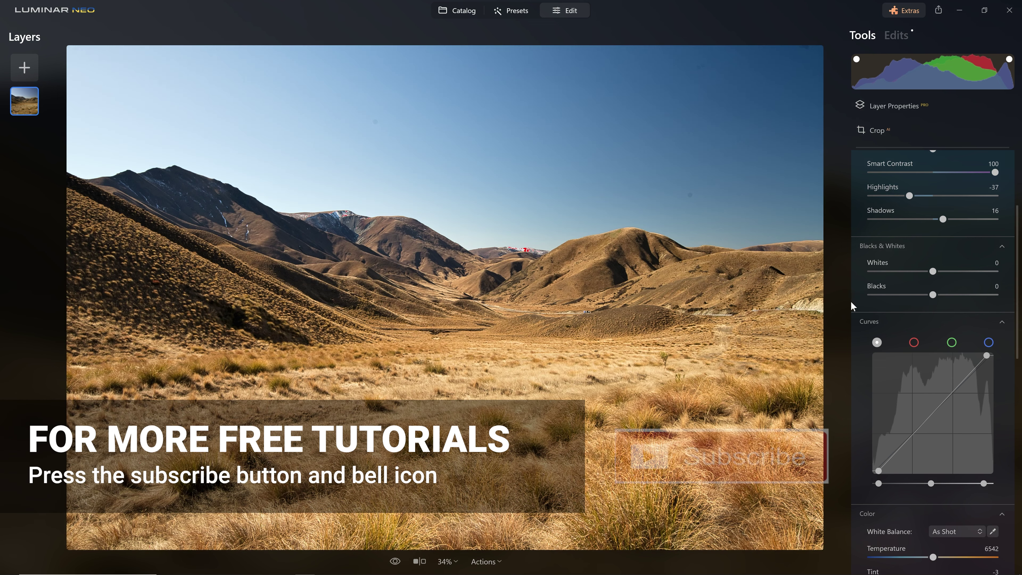
- Set the colour Temperature to 6309, Tint to -1 and Saturation to 10
scroll(901, 414, "down", 3)
scroll(901, 414, "down", 3)
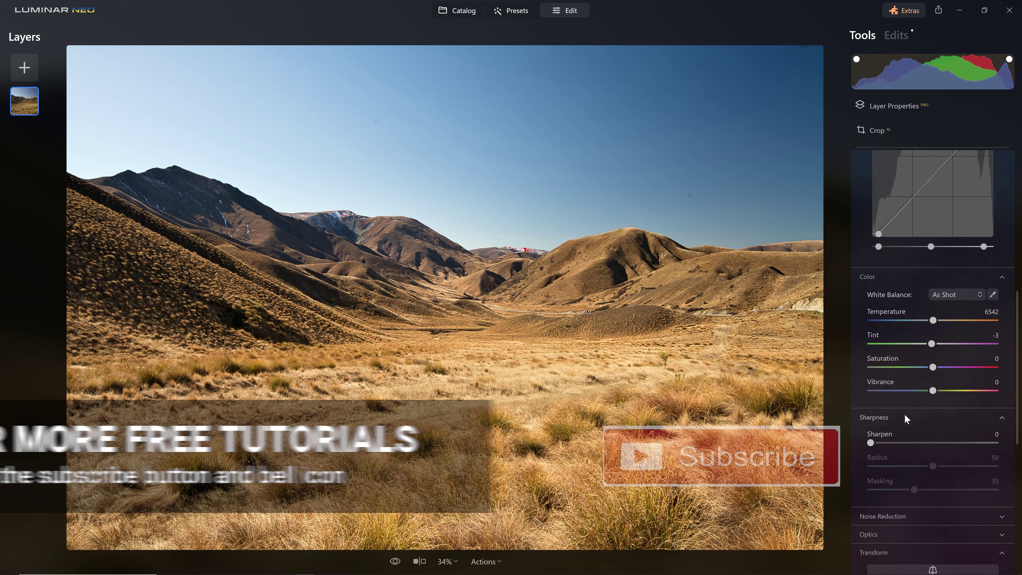
mouse_move(933, 305)
left_mouse_down()
mouse_move(916, 305)
mouse_move(939, 308)
left_mouse_up()
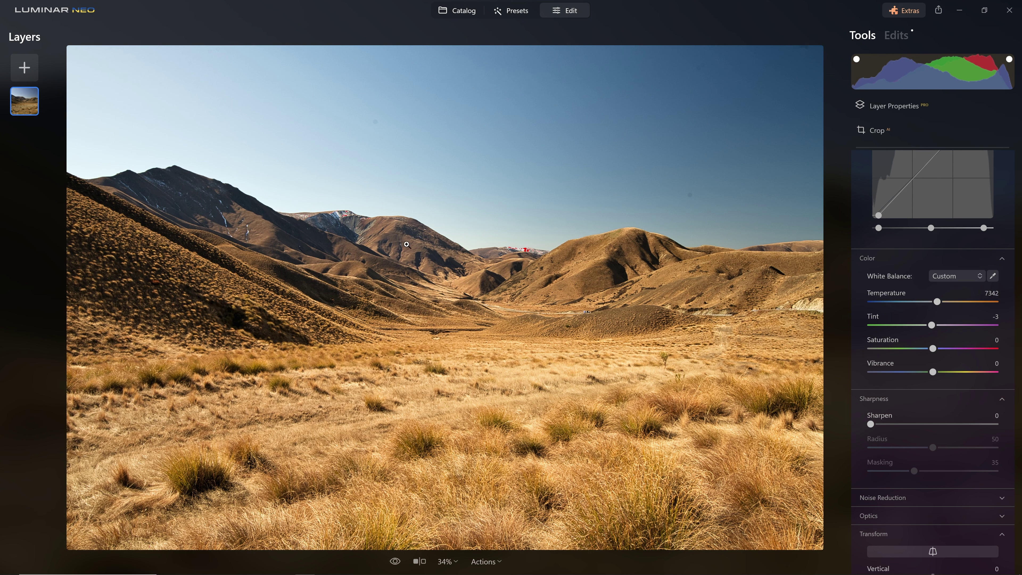
left_click_drag(936, 302, 939, 354)
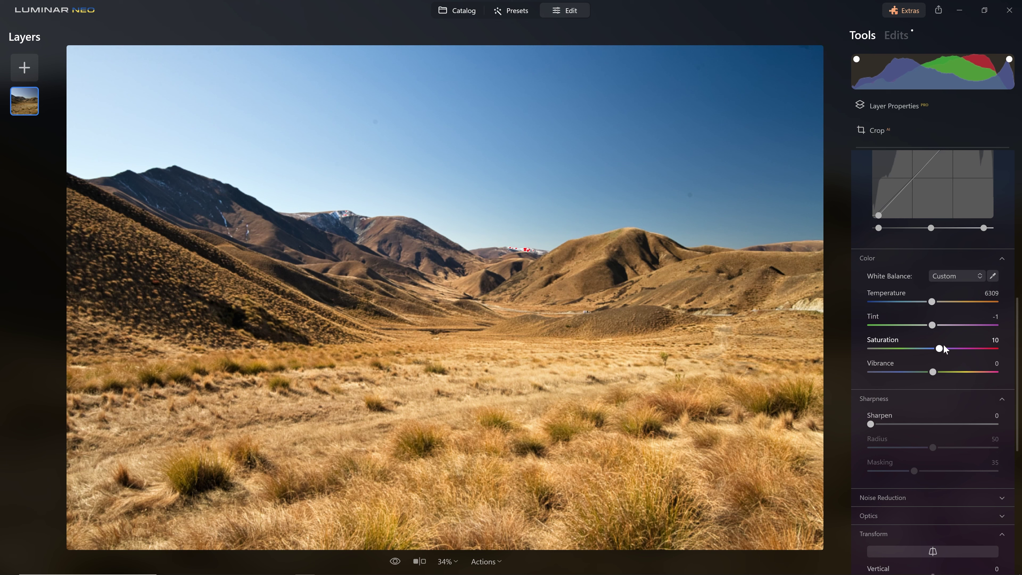
- Review the Develop adjustments and set the photo's Saturation to 12
scroll(912, 332, "up", 10)
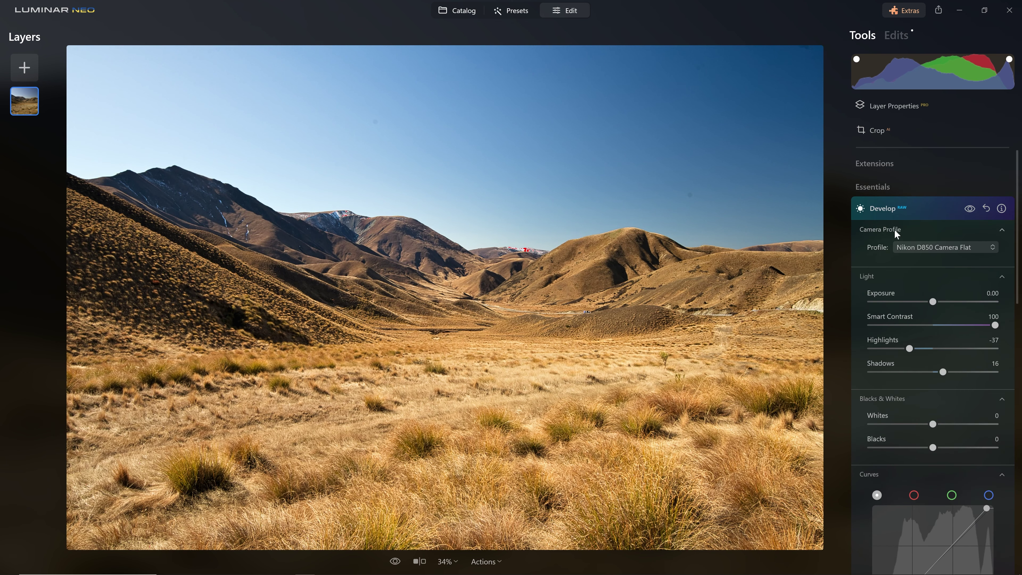
scroll(905, 212, "down", 10)
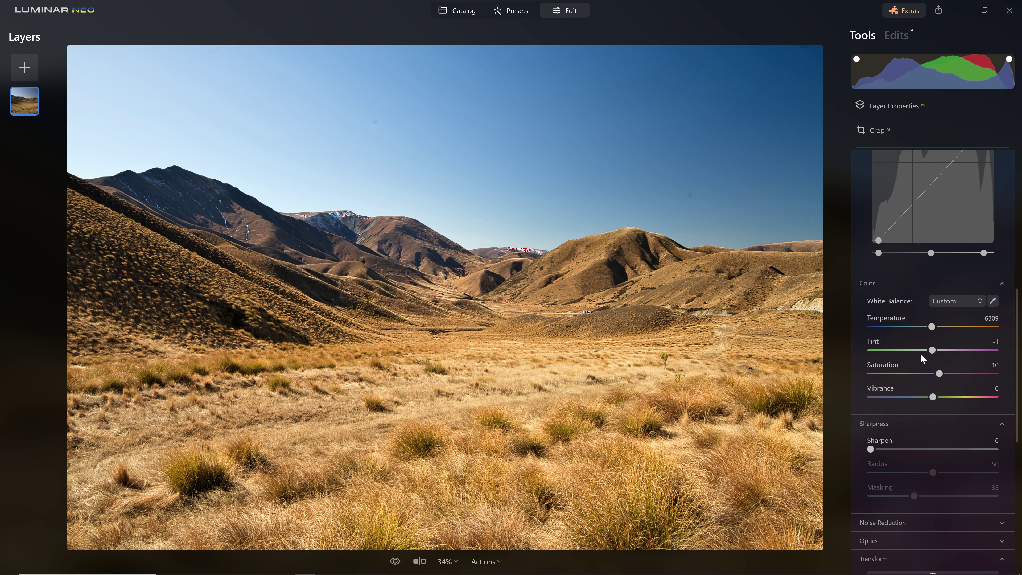
mouse_move(939, 373)
left_mouse_down()
mouse_move(978, 374)
mouse_move(943, 383)
left_mouse_up()
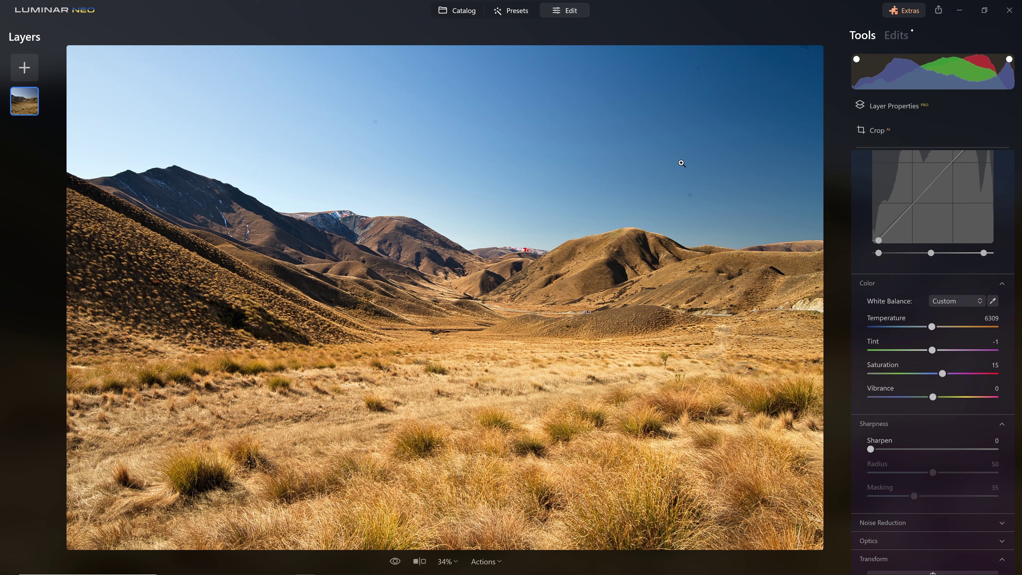
left_click_drag(943, 374, 940, 374)
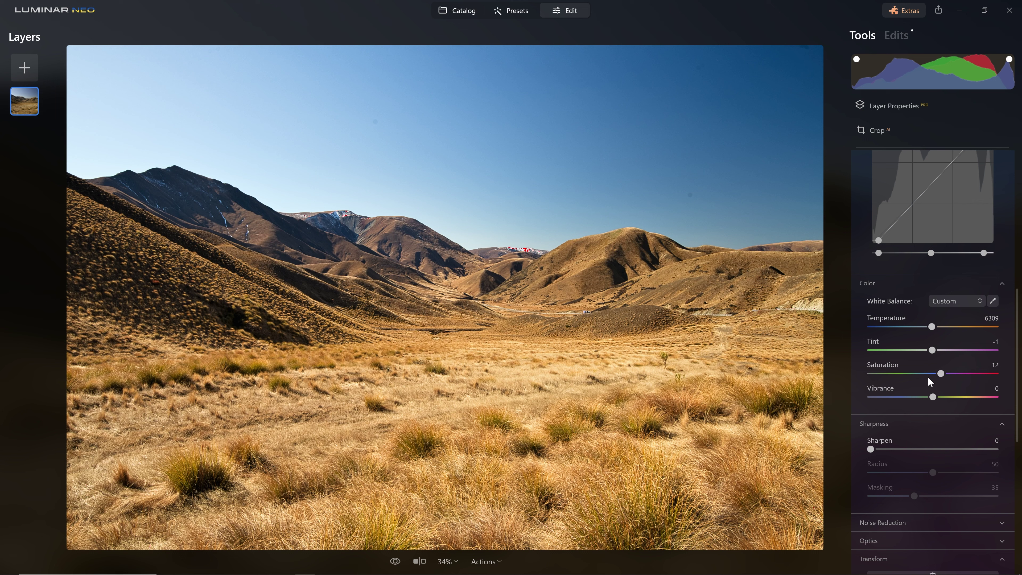
- Set Sharpen to 36 and Radius to 39 while checking the distant hills at 100% magnification
left_click(515, 262)
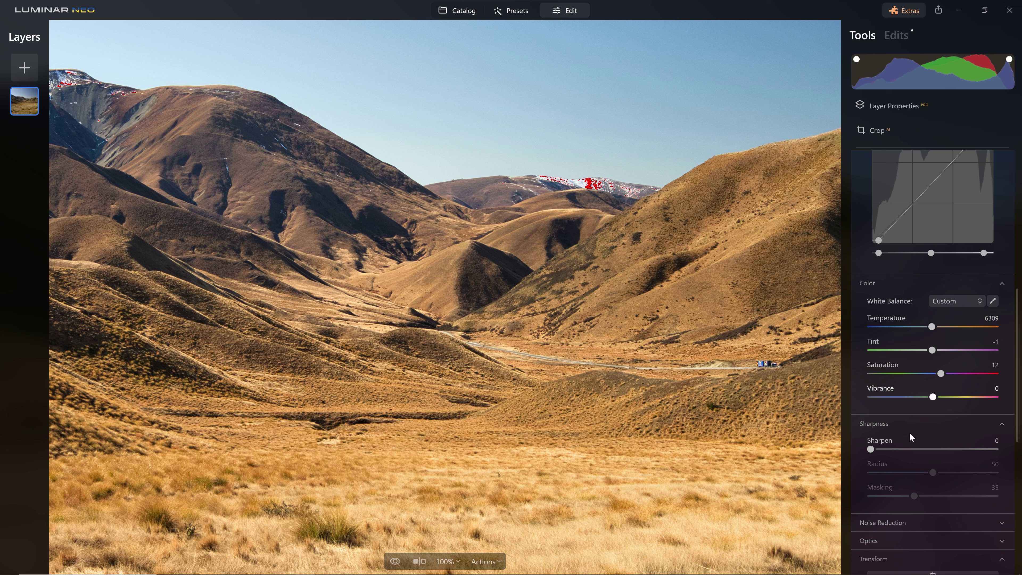
left_click_drag(872, 447, 965, 451)
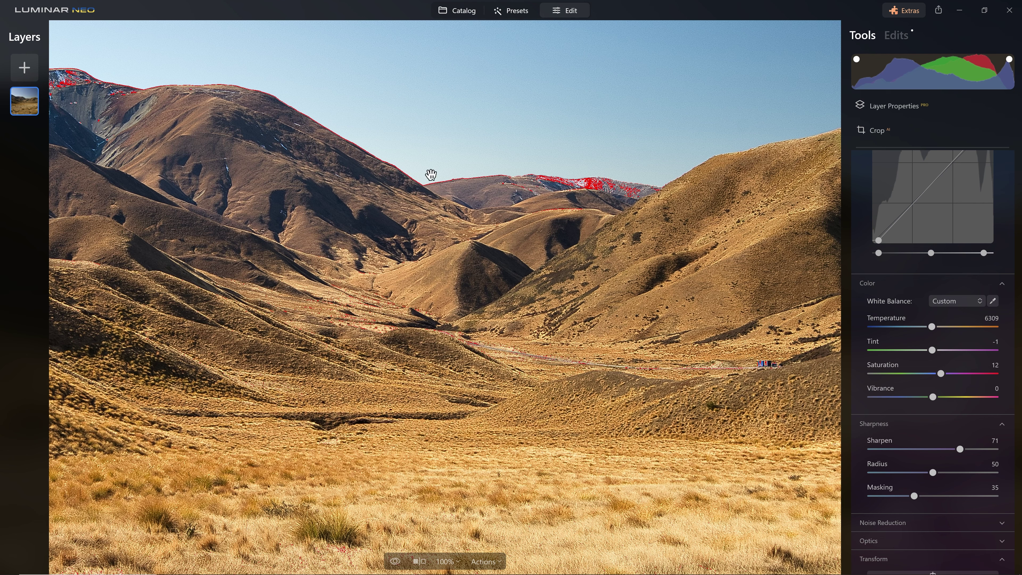
left_click_drag(506, 165, 522, 168)
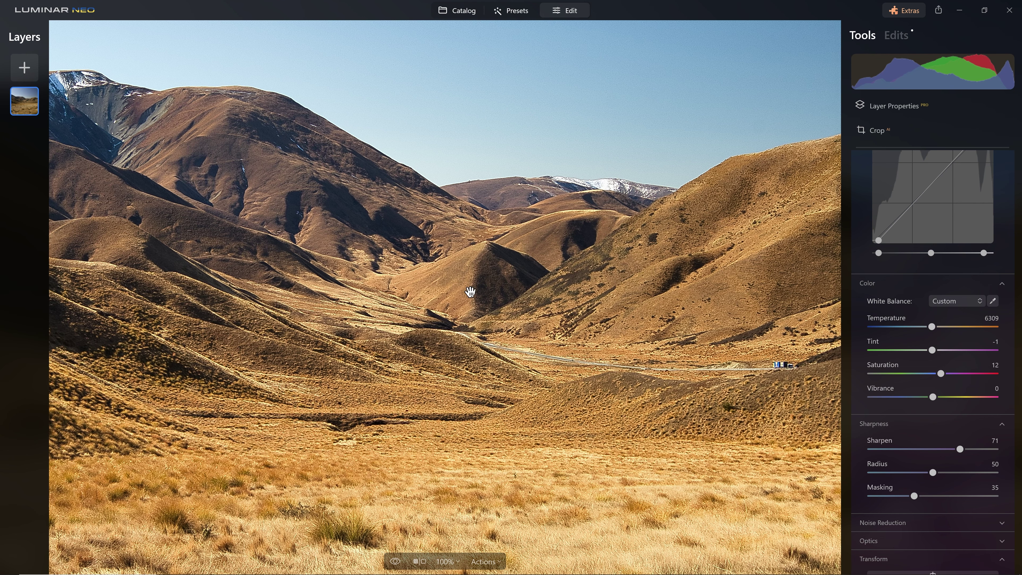
left_click(921, 451)
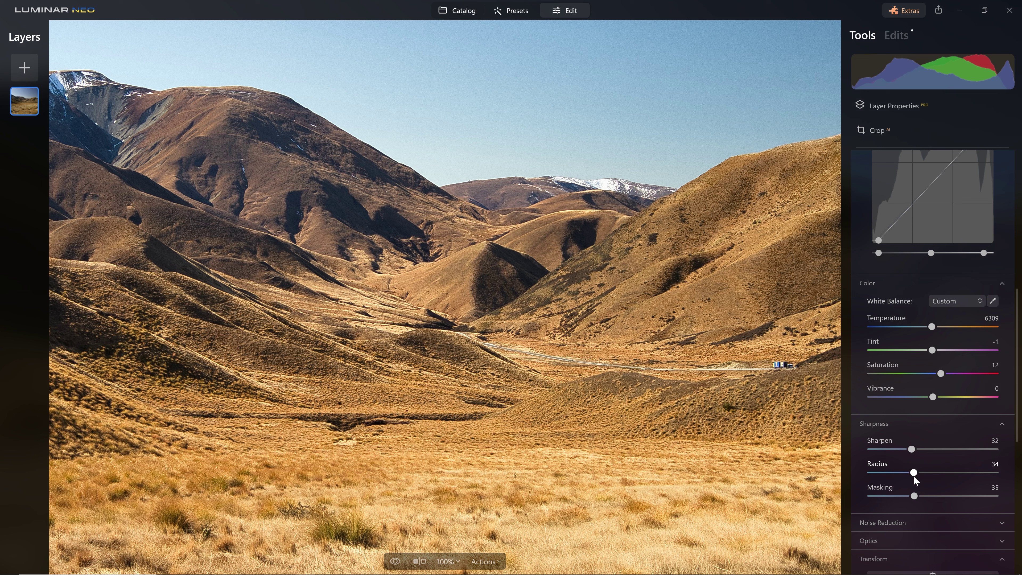
left_click(916, 452)
left_click(742, 370)
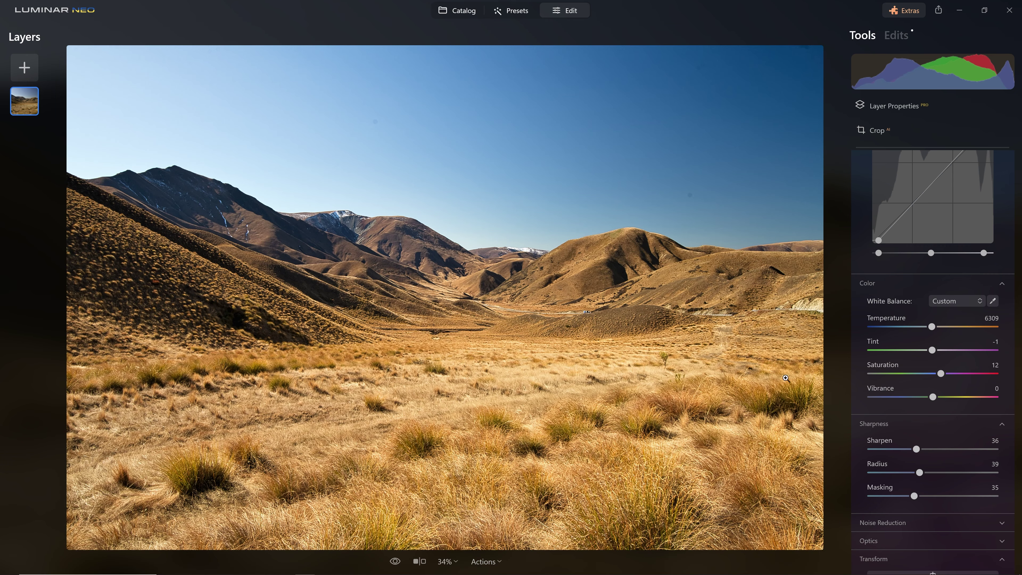
- Look over the Optics correction options and close the Develop adjustments
scroll(903, 503, "down", 2)
left_click(901, 475)
scroll(882, 438, "down", 6)
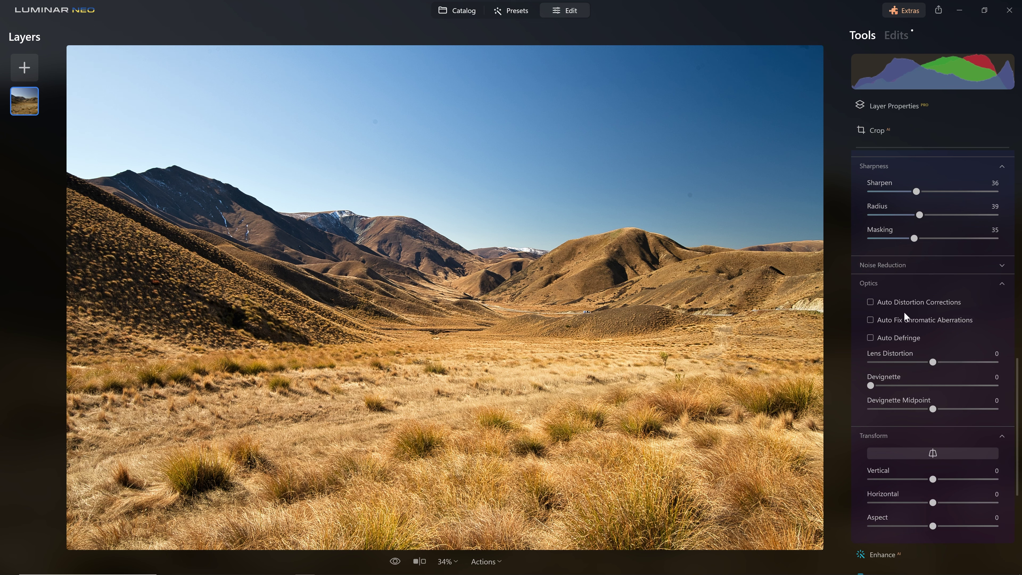
left_click(906, 284)
scroll(920, 334, "up", 5)
scroll(915, 323, "up", 8)
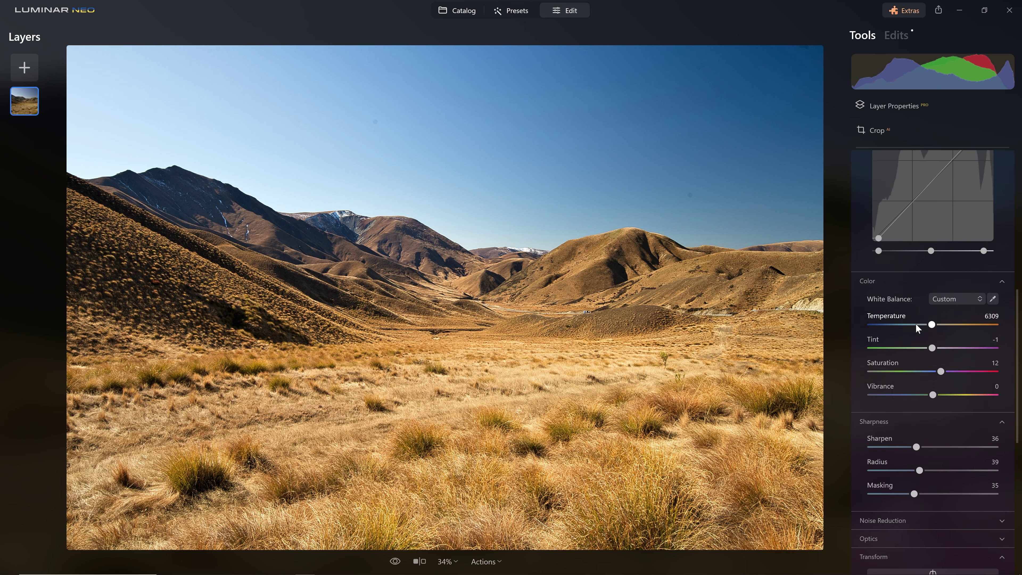
left_click(890, 205)
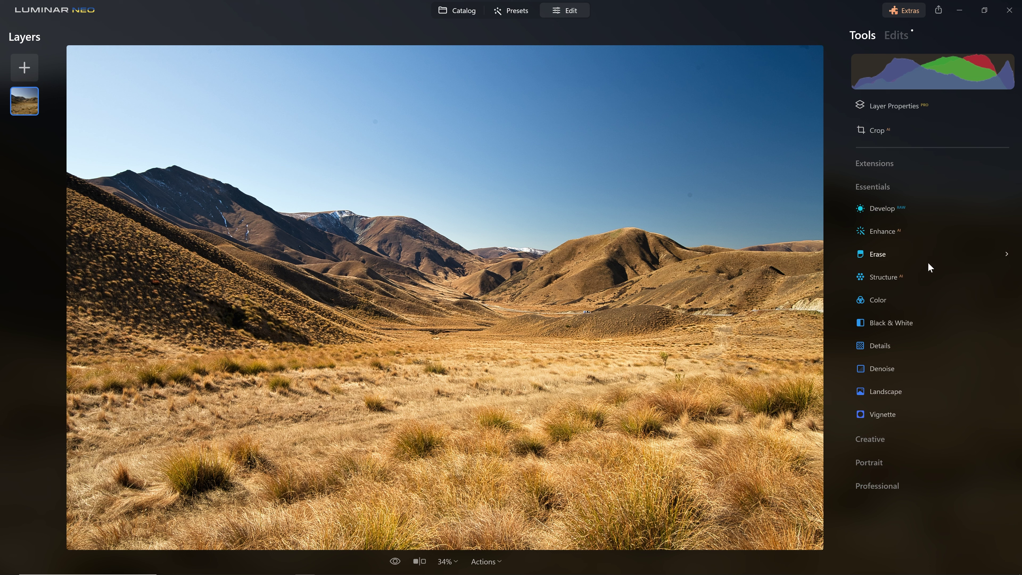
- Duplicate the photo layer and set the copy's blend mode to Multiply
right_click(25, 107)
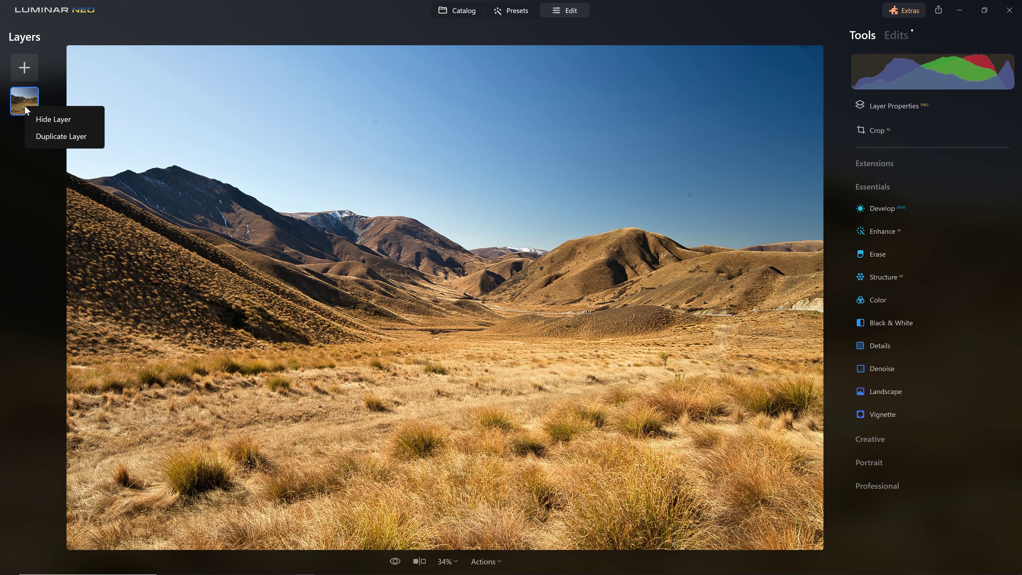
left_click(58, 135)
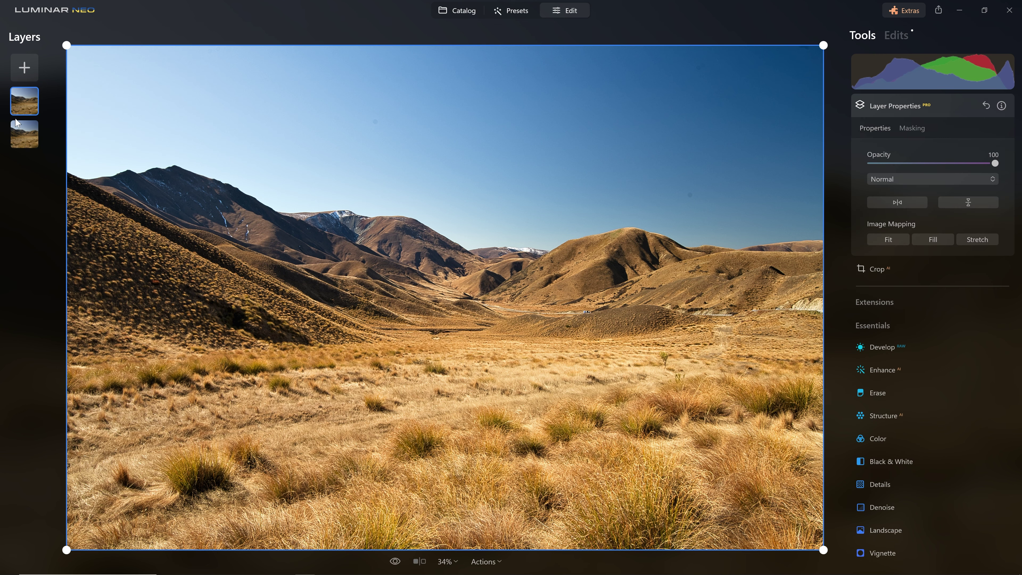
left_click(890, 179)
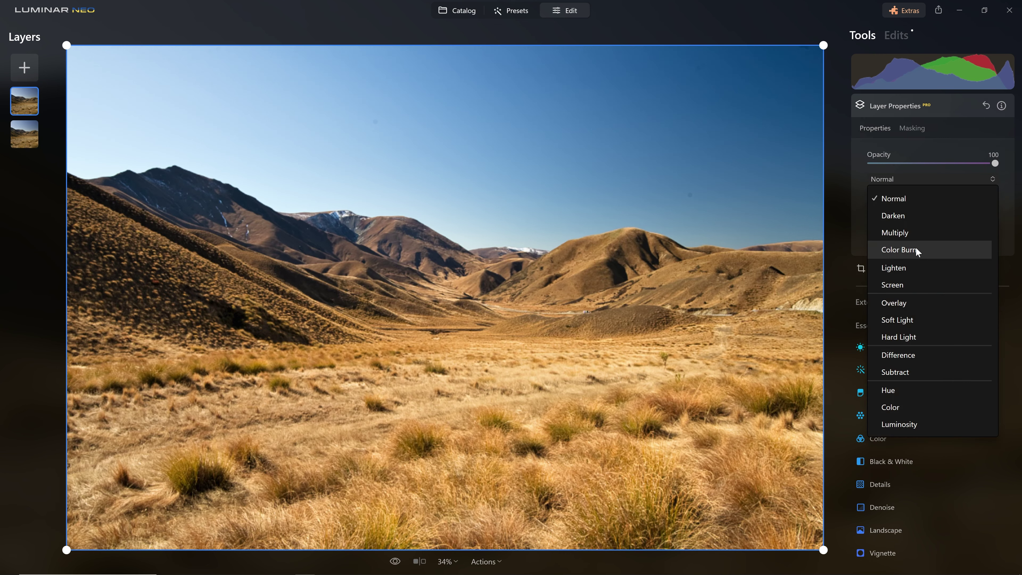
left_click(916, 239)
- Paint the duplicate layer's mask over the foreground grass with a brush of Size 142
left_click(912, 129)
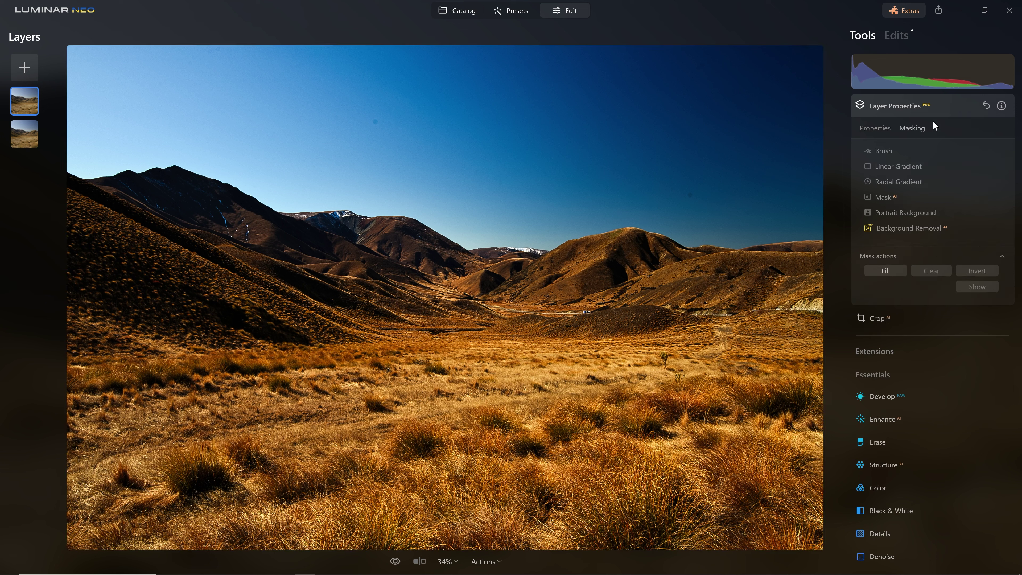
left_click(889, 152)
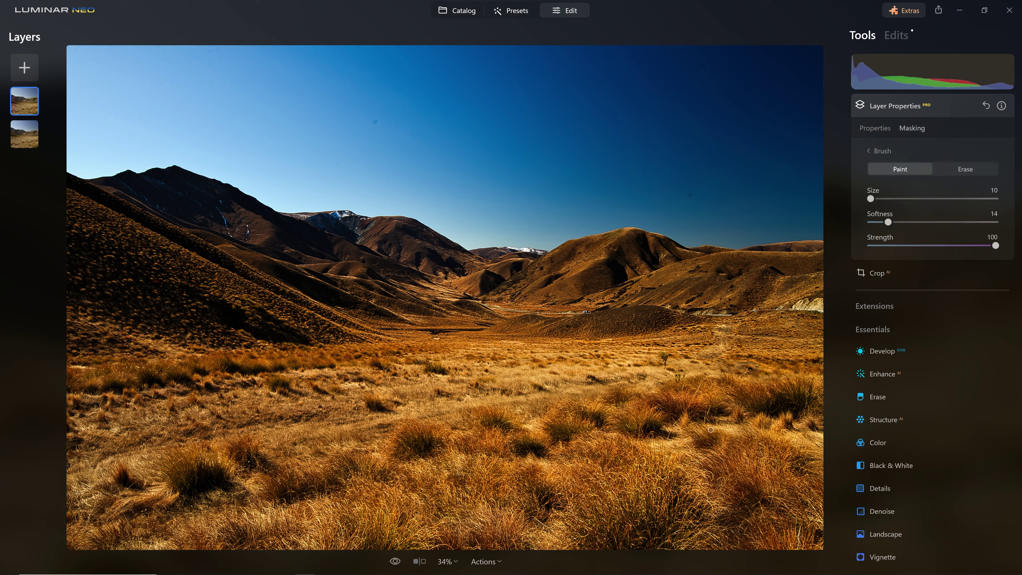
key("bracketright")
key("bracketright")
key("bracketright")
key("bracketright")
key("bracketright")
key("bracketright")
key("bracketright")
key("bracketright")
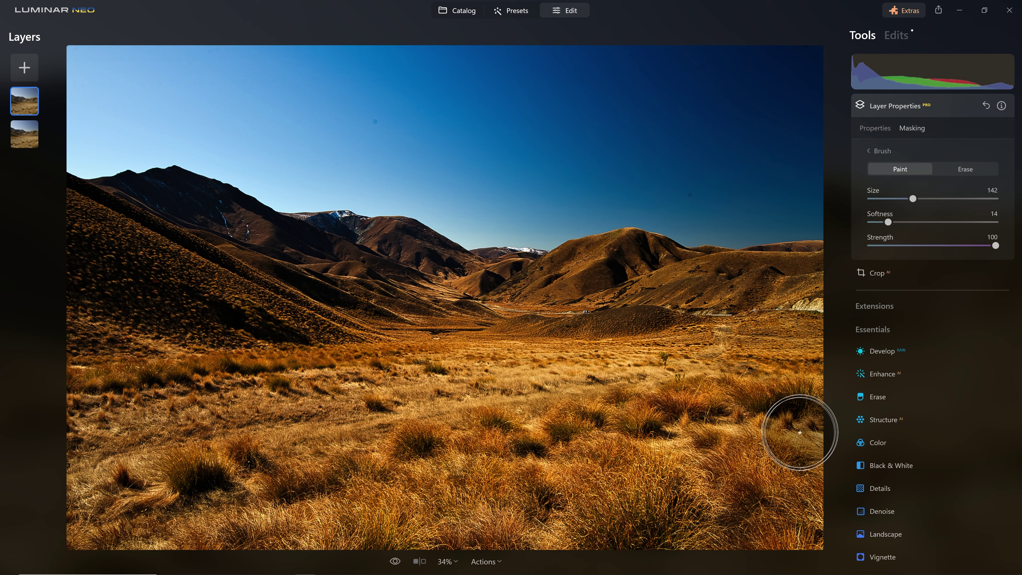
left_click(803, 431)
mouse_move(802, 430)
left_mouse_down()
mouse_move(649, 467)
mouse_move(779, 488)
mouse_move(628, 508)
mouse_move(460, 487)
mouse_move(226, 560)
mouse_move(296, 551)
mouse_move(298, 528)
left_mouse_up()
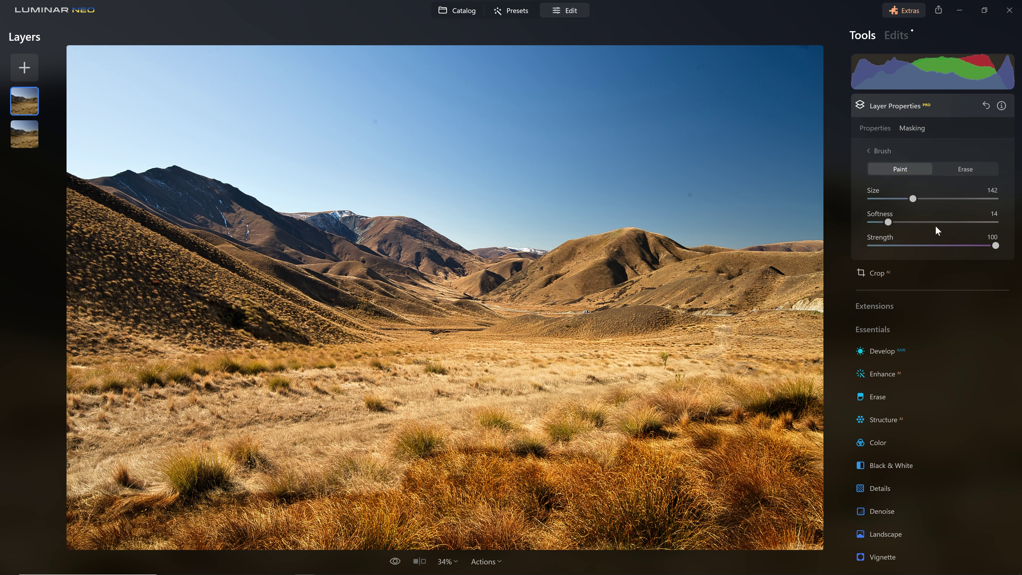
- Extend the foreground mask with brush Softness 61, and delete the duplicate layer
left_click(948, 222)
mouse_move(746, 445)
left_mouse_down()
mouse_move(565, 484)
mouse_move(189, 507)
mouse_move(306, 499)
left_mouse_up()
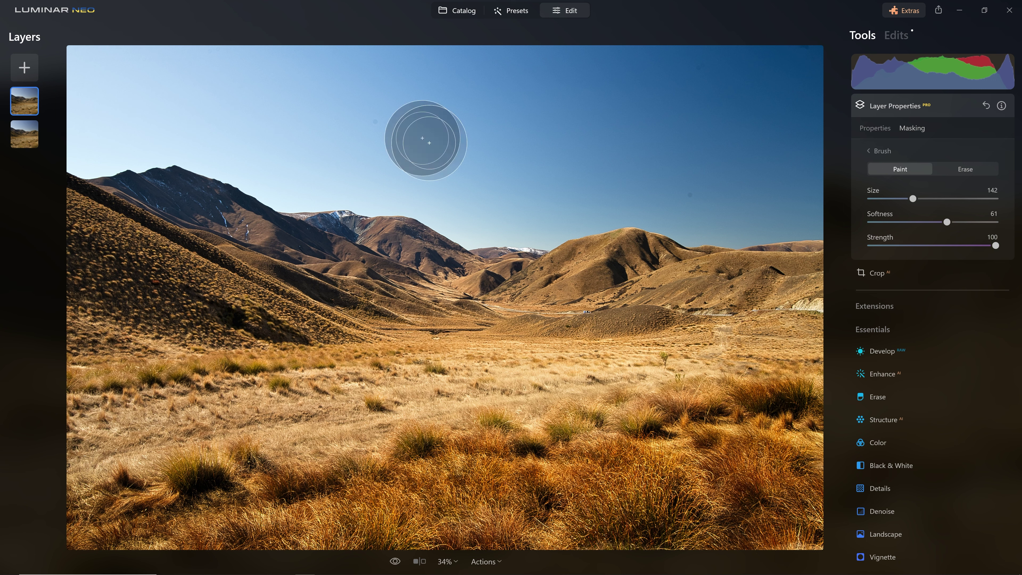
right_click(28, 106)
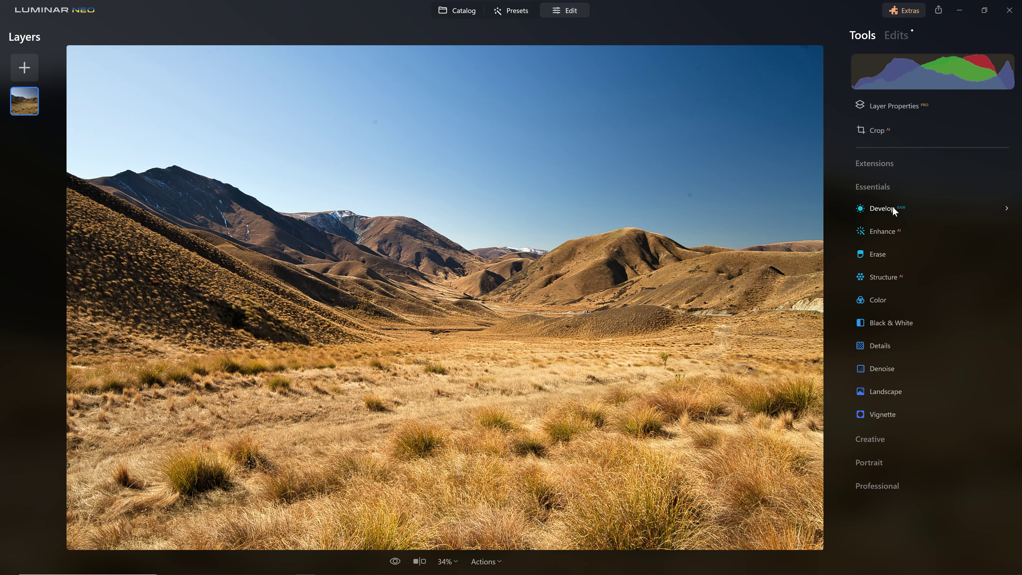
- Try bending the raw Develop tone curve with an extra point, remove the point, and close the adjustments
left_click(893, 206)
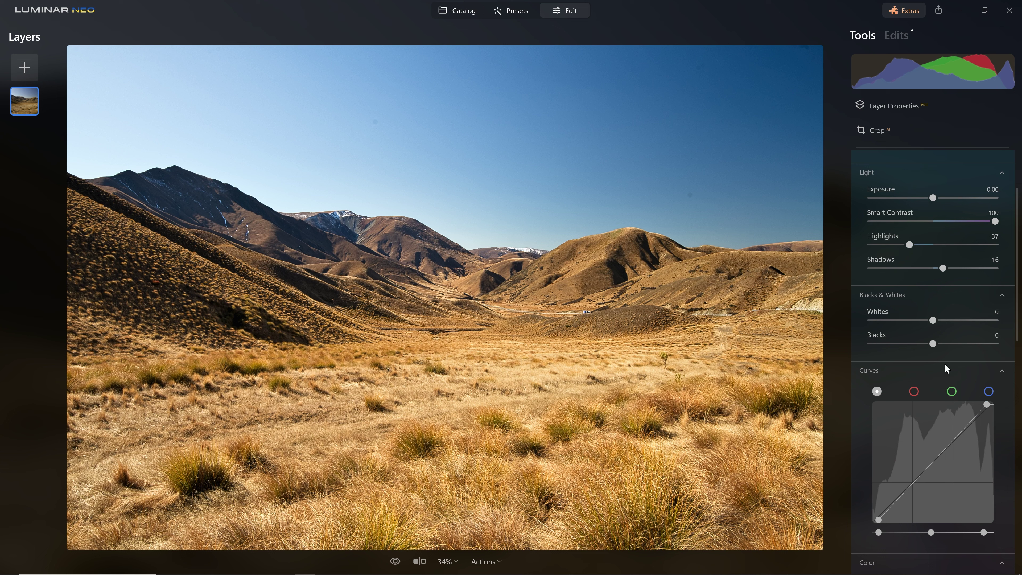
scroll(925, 423, "up", 3)
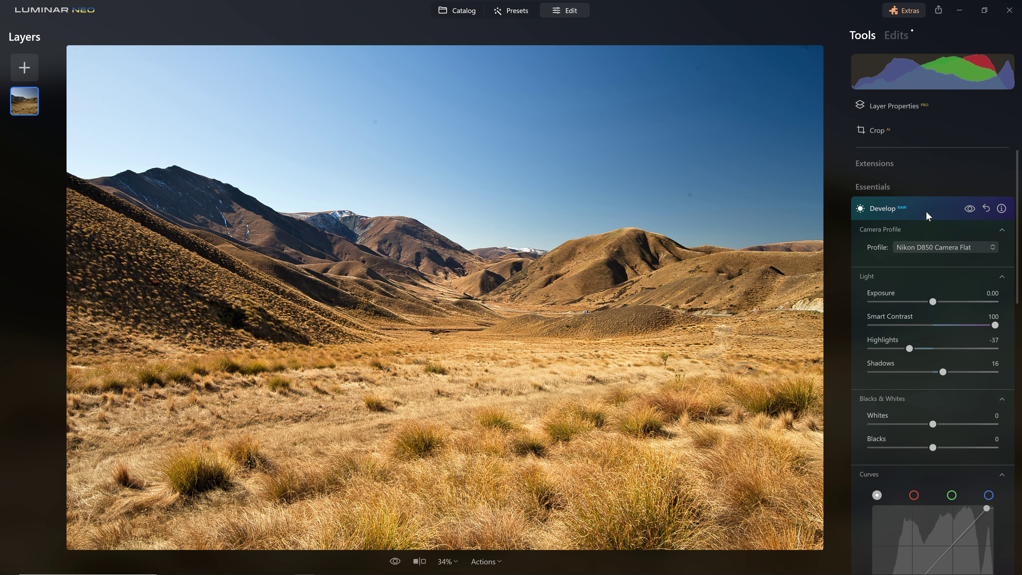
scroll(998, 403, "down", 4)
left_click_drag(940, 431, 961, 435)
double_click(961, 435)
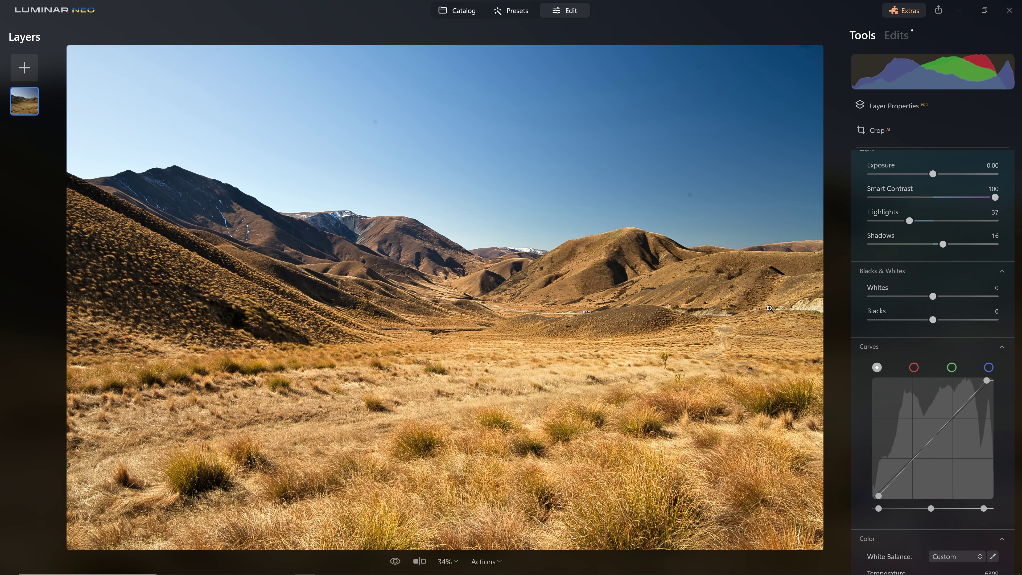
scroll(933, 282, "up", 5)
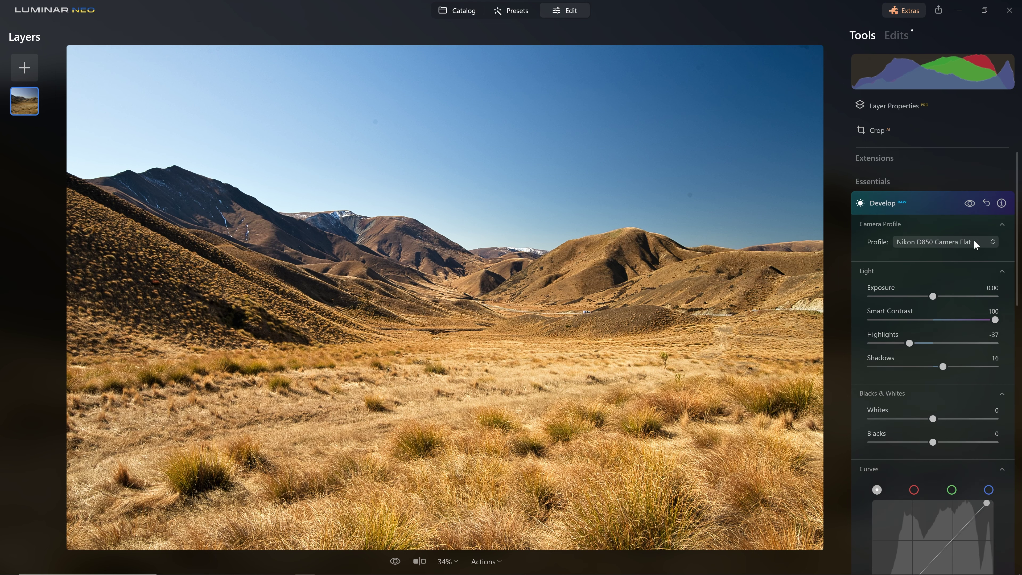
left_click(865, 210)
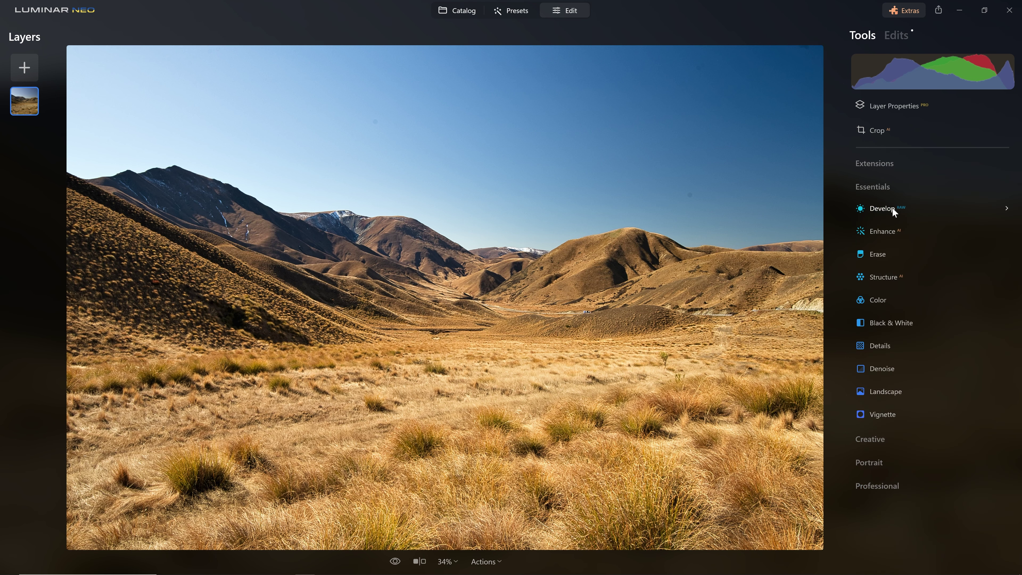
- Apply Structure with an Amount of 22, and reset the Amount to 0 from the list of applied edits
left_click(892, 276)
left_click_drag(935, 337, 946, 335)
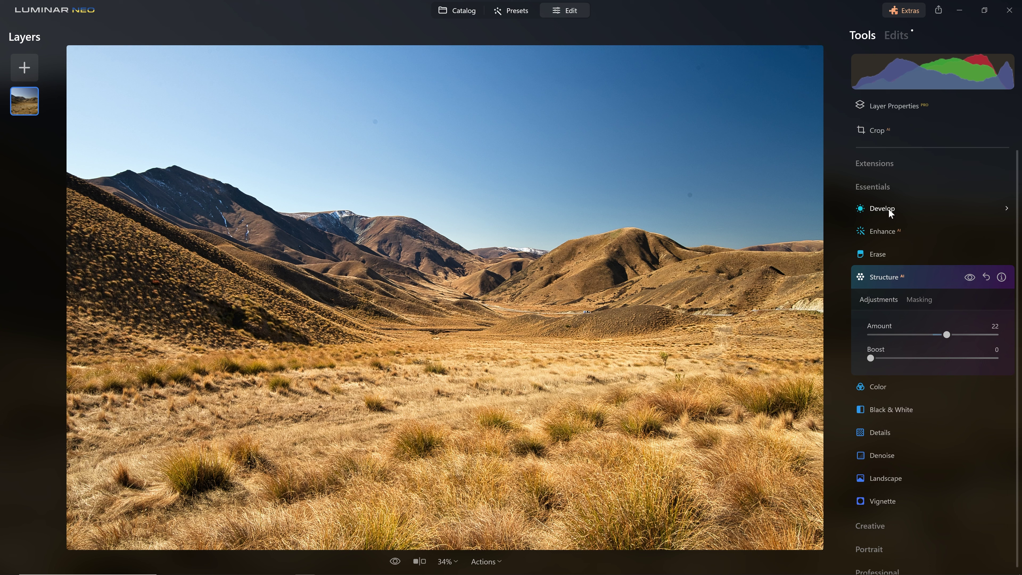
left_click(896, 35)
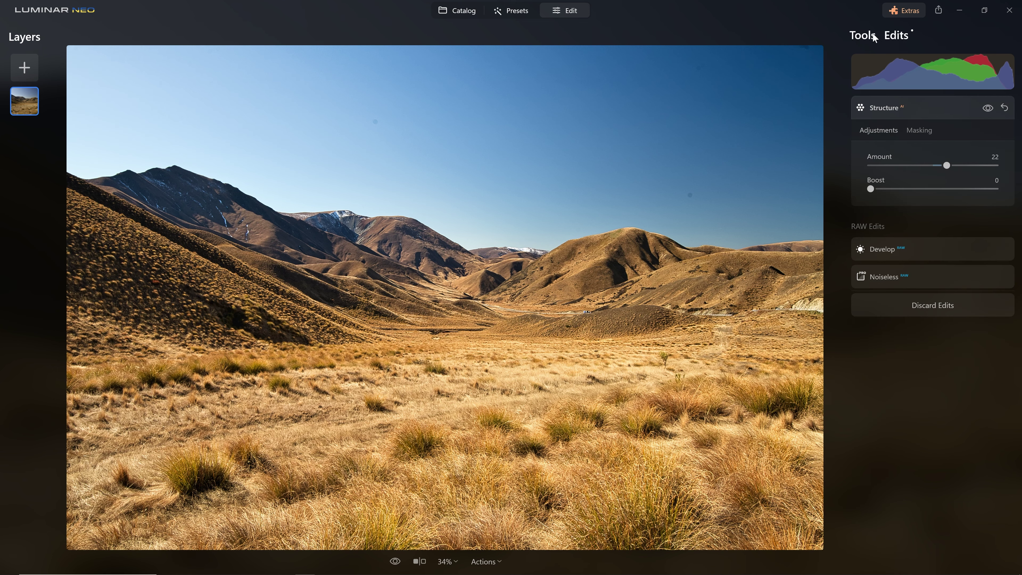
double_click(947, 164)
left_click(935, 105)
left_click(868, 37)
- Darken the photo with the second Develop's tone curve by pulling an upper point down and lifting the shadows with a lower point
left_click(900, 208)
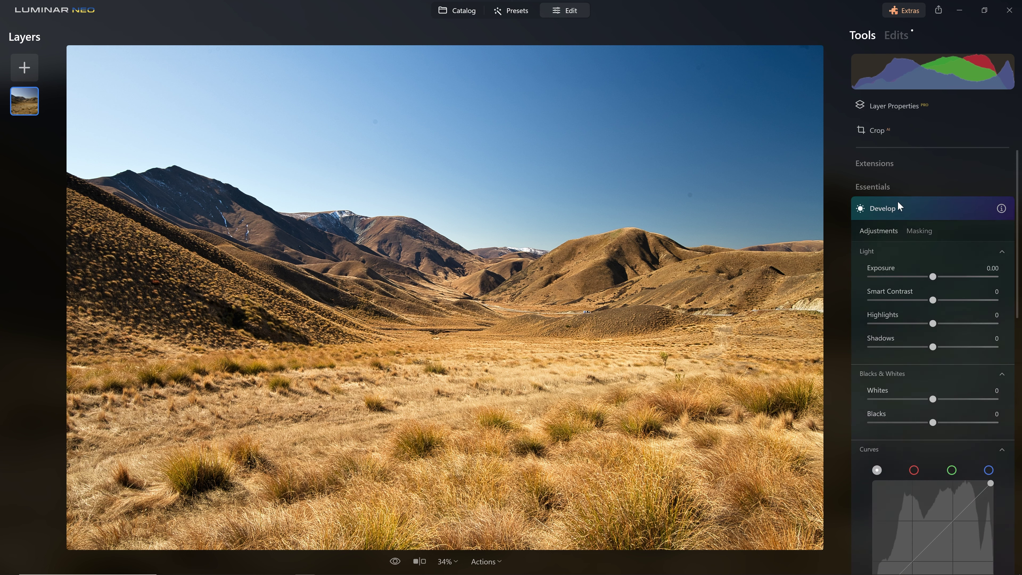
scroll(967, 344, "down", 5)
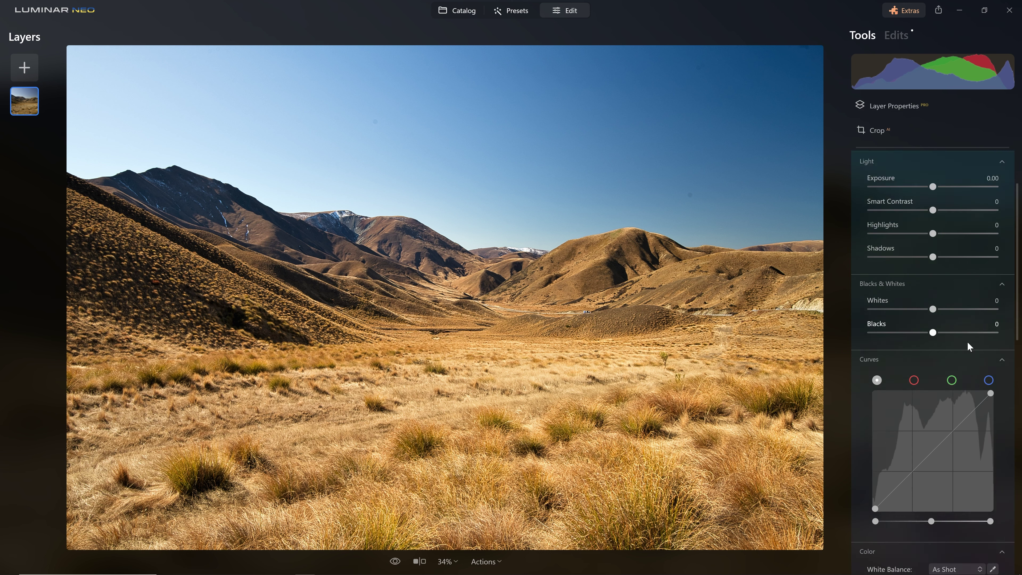
left_click(896, 35)
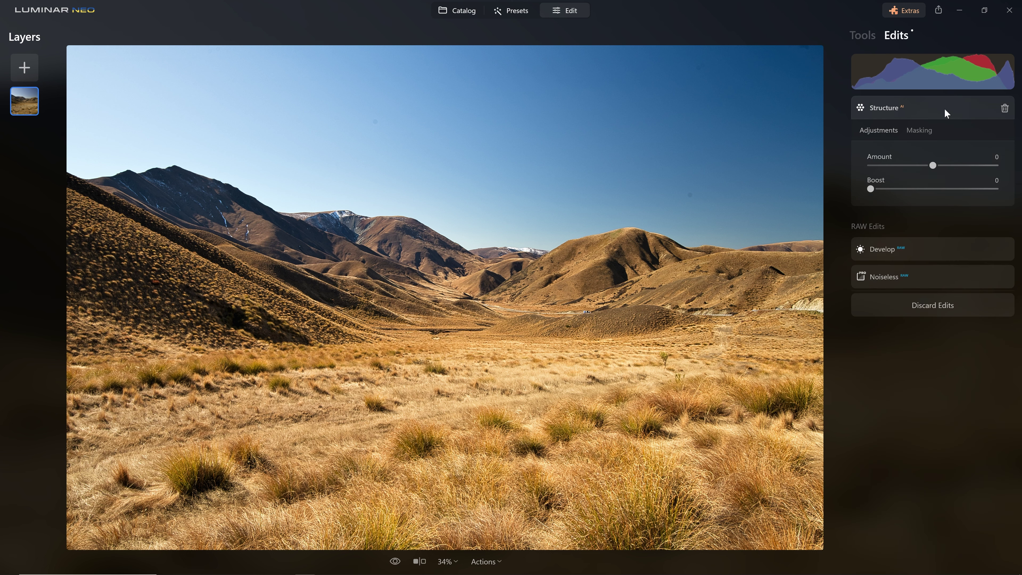
left_click(915, 205)
scroll(970, 356, "down", 5)
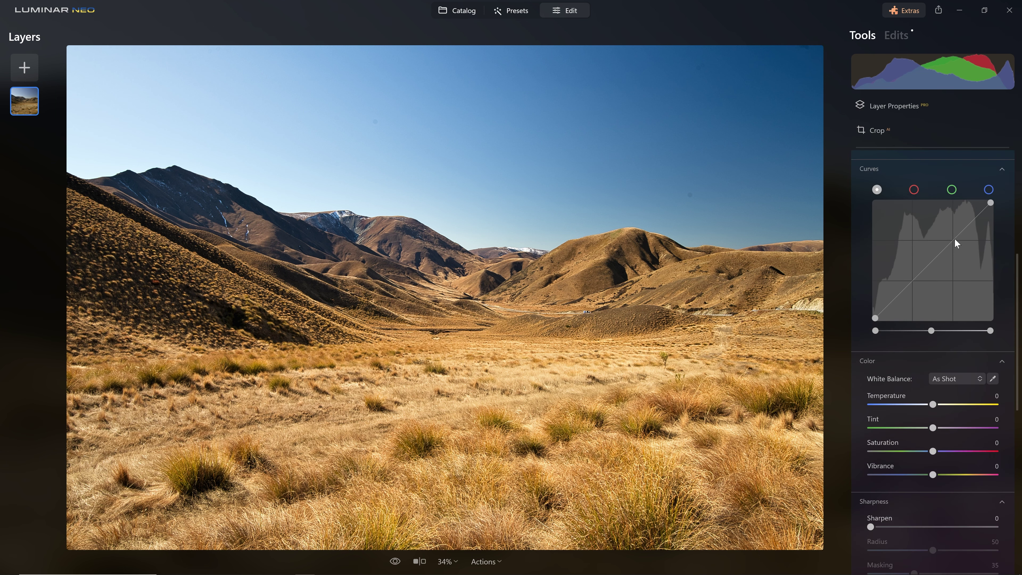
mouse_move(954, 239)
left_mouse_down()
mouse_move(970, 251)
mouse_move(938, 226)
mouse_move(970, 248)
mouse_move(963, 237)
left_mouse_up()
double_click(969, 250)
left_click_drag(965, 235, 971, 237)
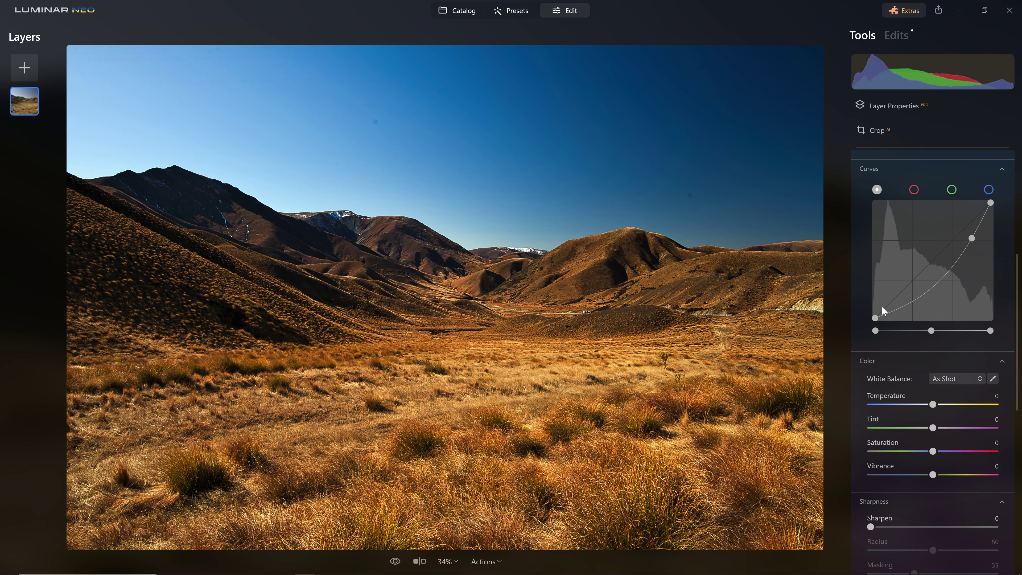
left_click_drag(900, 304, 899, 301)
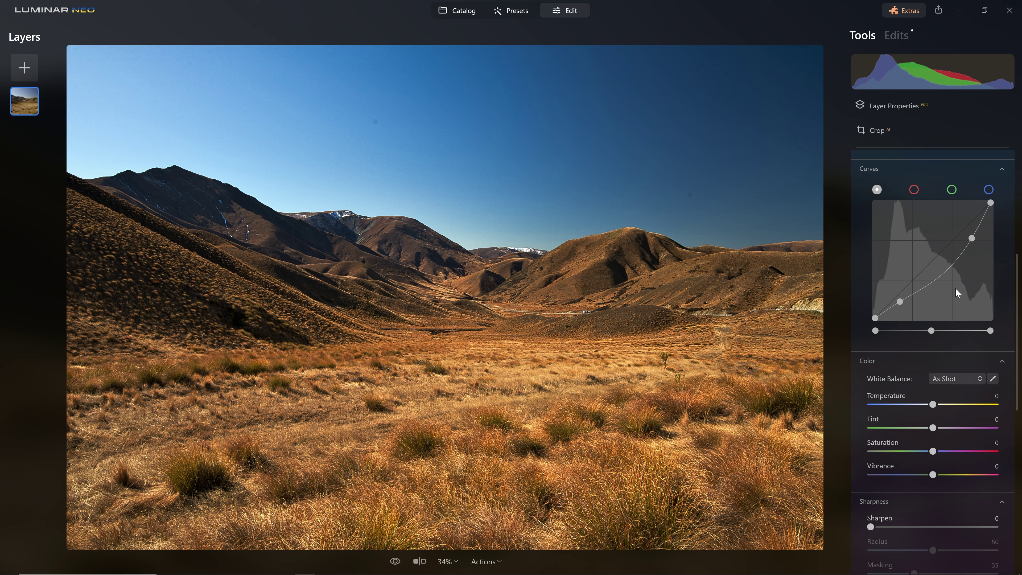
scroll(955, 288, "up", 2)
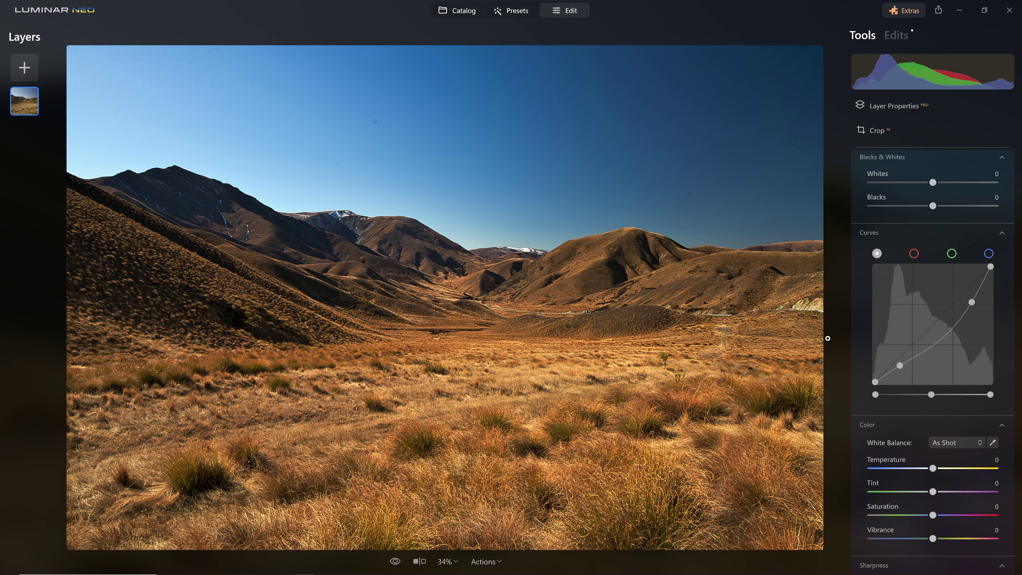
- Compare the photo with the second Develop adjustment hidden and shown, and review its tone curve
scroll(989, 328, "up", 5)
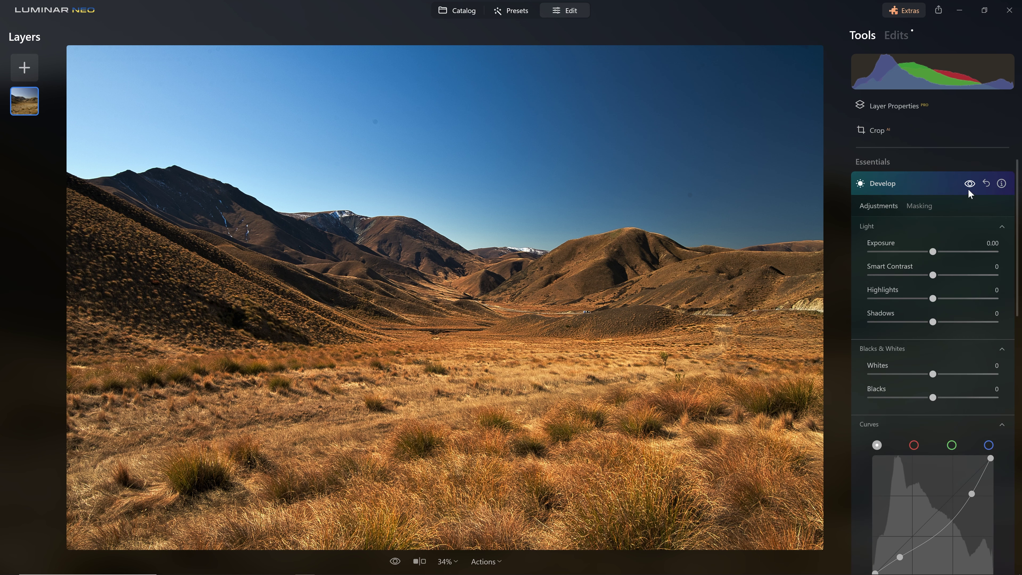
left_click(969, 185)
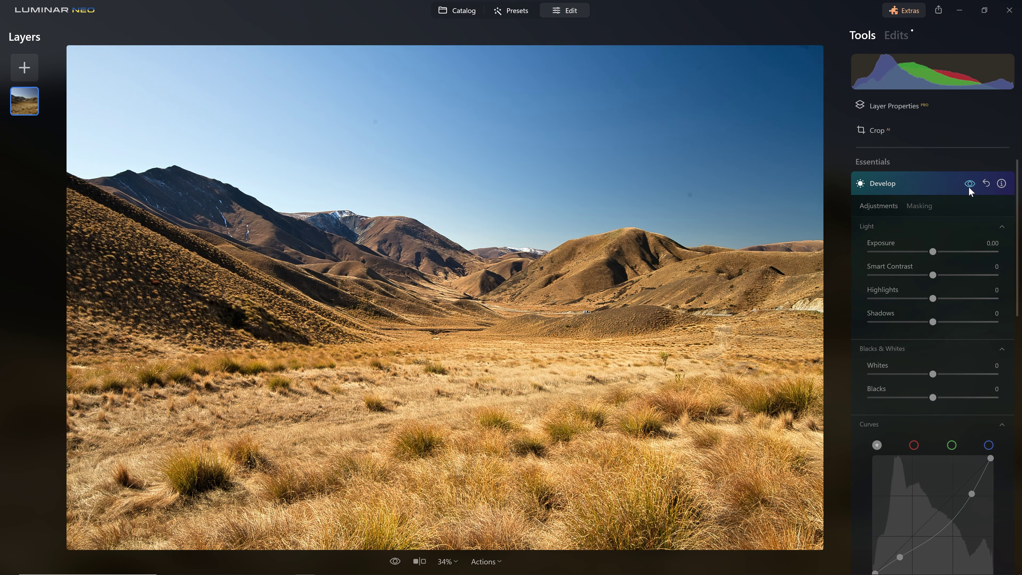
left_click(968, 185)
left_click(969, 185)
left_click(968, 185)
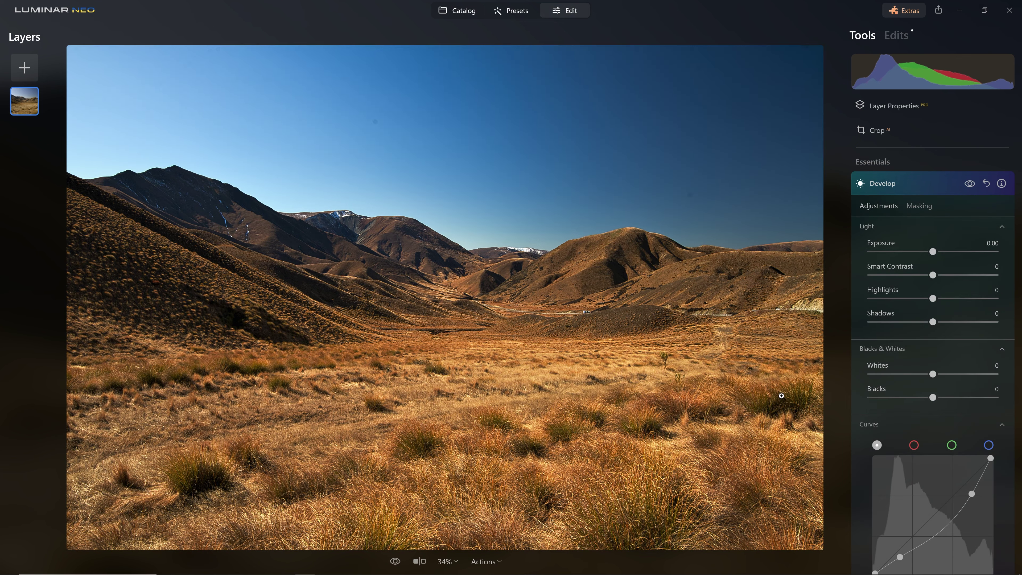
scroll(933, 426, "down", 3)
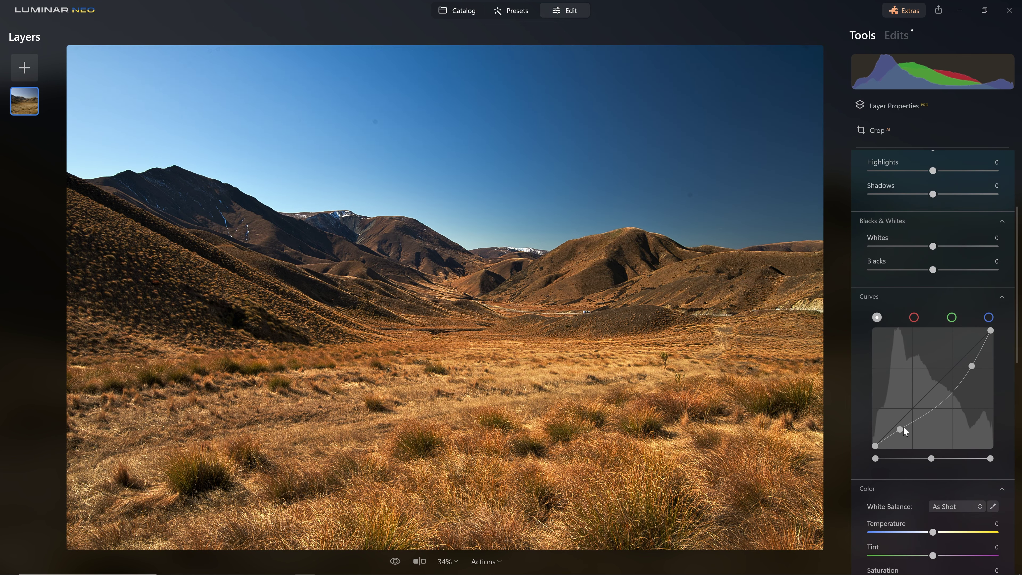
scroll(956, 272, "up", 5)
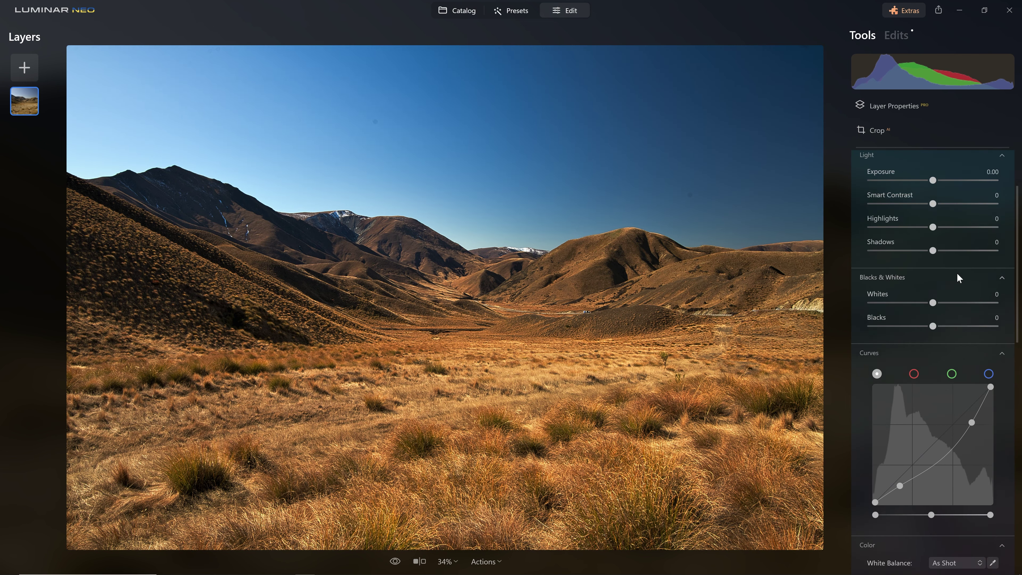
- Lower the Saturation of the second Develop adjustment to -10
scroll(921, 236, "down", 9)
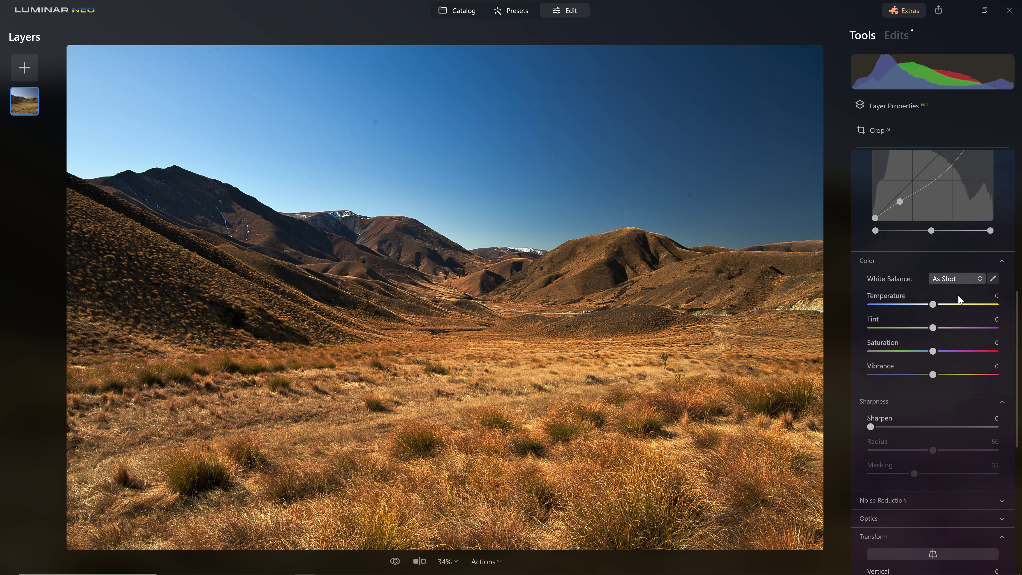
mouse_move(929, 349)
left_mouse_down()
mouse_move(881, 348)
mouse_move(997, 349)
mouse_move(936, 355)
left_mouse_up()
double_click(931, 349)
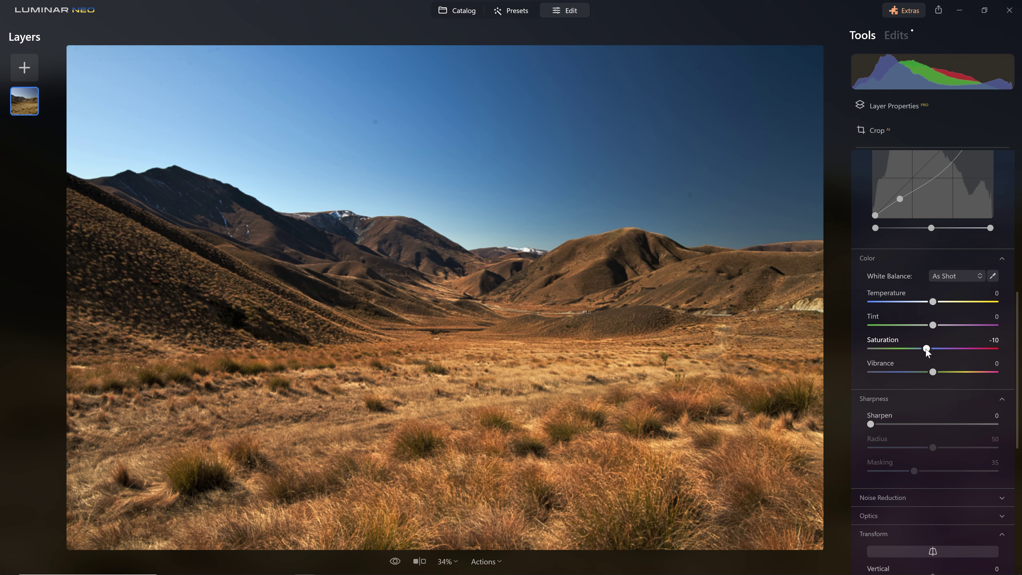
- Check the curve and saturation changes together by switching the Develop effect off and on
scroll(949, 339, "up", 6)
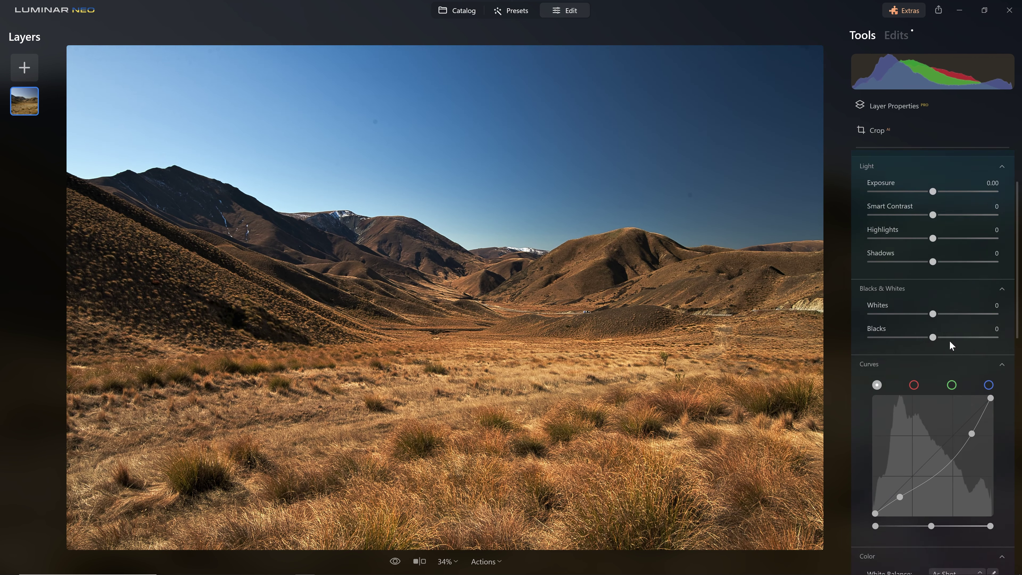
scroll(928, 392, "up", 3)
left_click(976, 209)
left_click(976, 209)
left_click(973, 210)
left_click(972, 210)
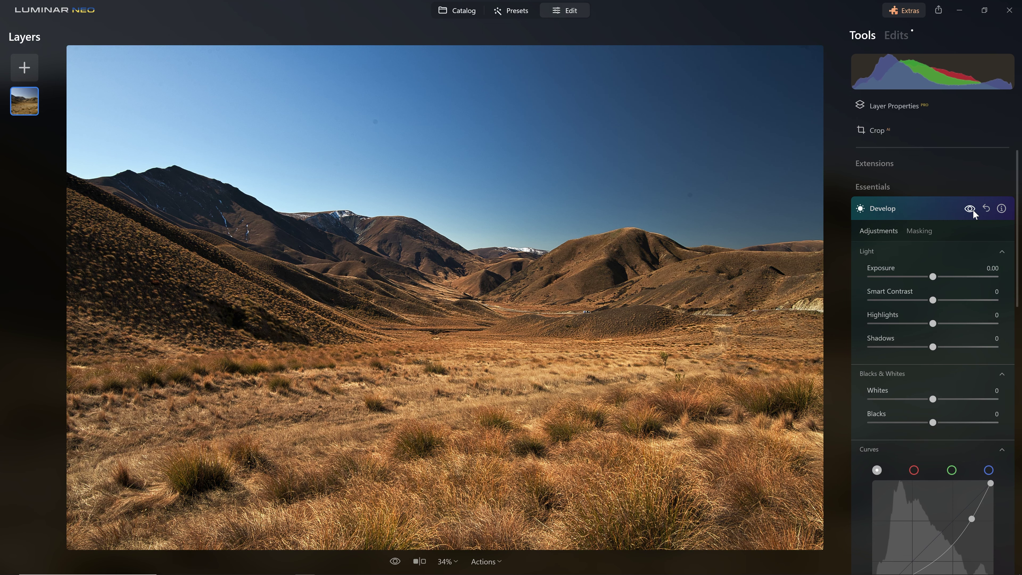
- Brush the Develop mask across the foreground grass with Size 230, Softness 100 and Strength 100, and preview the effect off and on
left_click(925, 230)
left_click(883, 229)
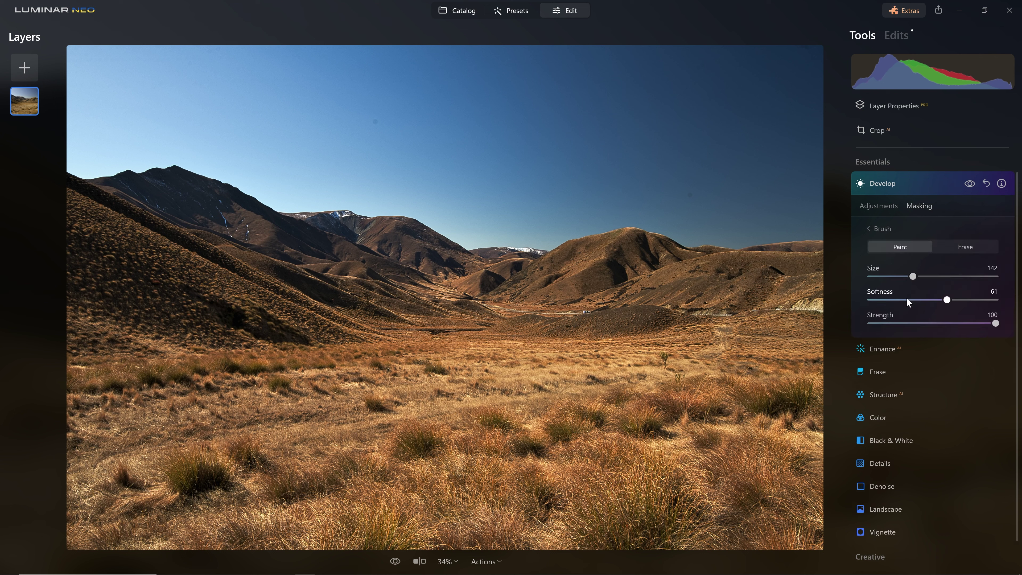
left_click_drag(947, 300, 997, 300)
left_click_drag(912, 276, 940, 276)
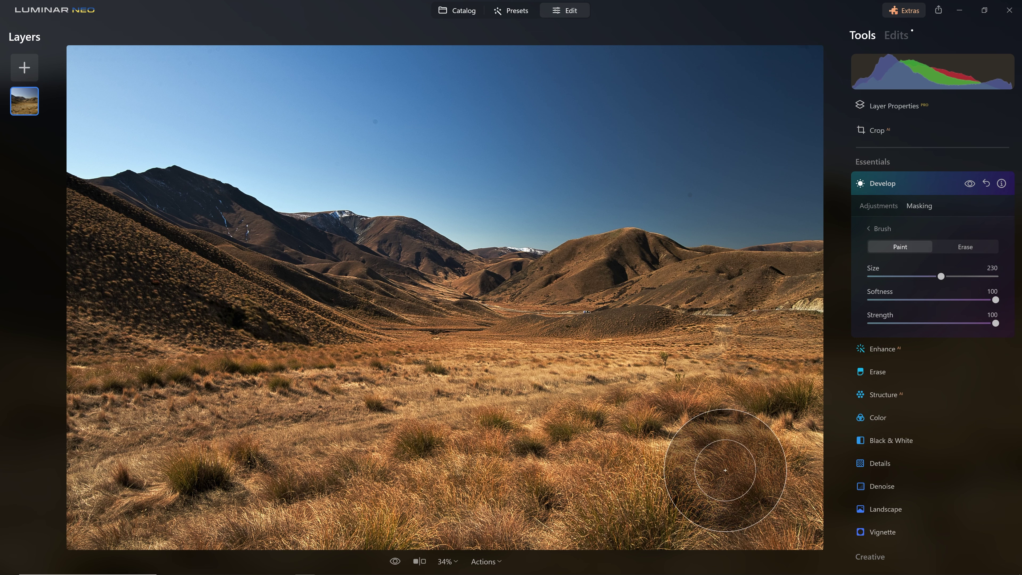
mouse_move(775, 433)
left_mouse_down()
mouse_move(787, 438)
mouse_move(756, 447)
left_mouse_up()
mouse_move(686, 466)
left_mouse_down()
mouse_move(597, 473)
mouse_move(480, 510)
mouse_move(212, 560)
mouse_move(115, 572)
mouse_move(103, 551)
left_mouse_up()
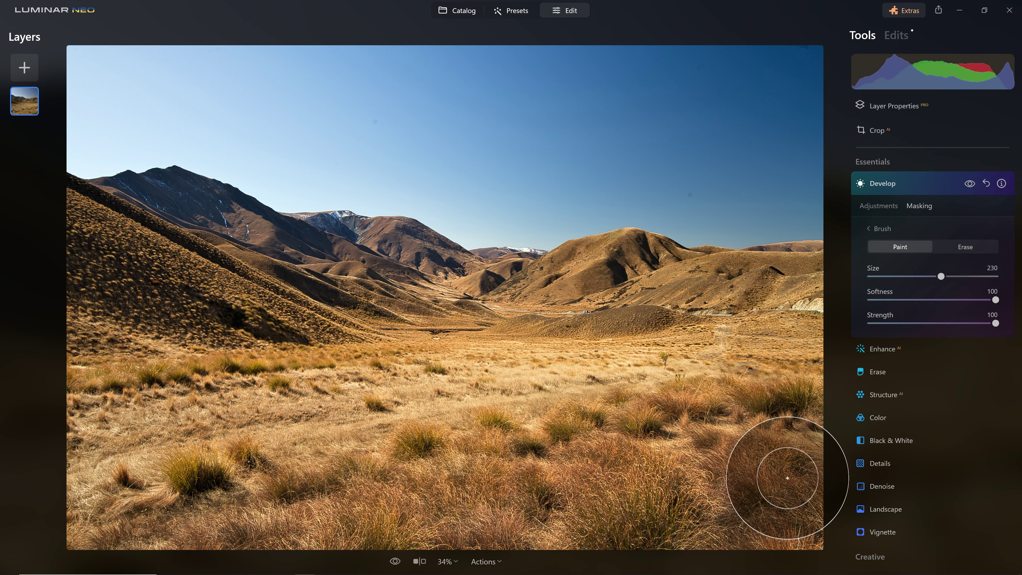
left_click(969, 183)
left_click(969, 182)
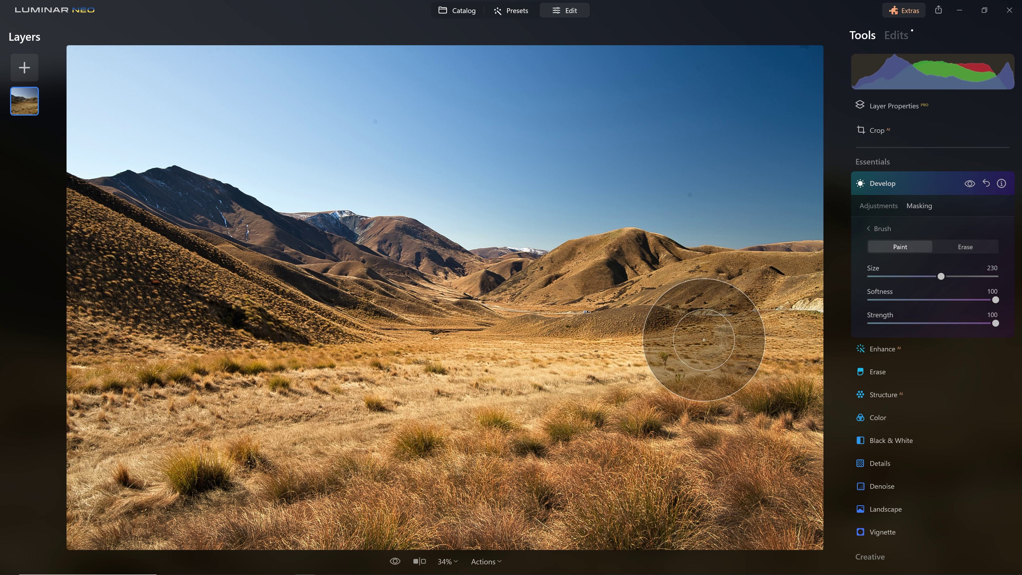
- Reduce the mask brush to Size 146 and Strength 42, and paint the foot of the hillside at the photo's left edge
key("bracketleft")
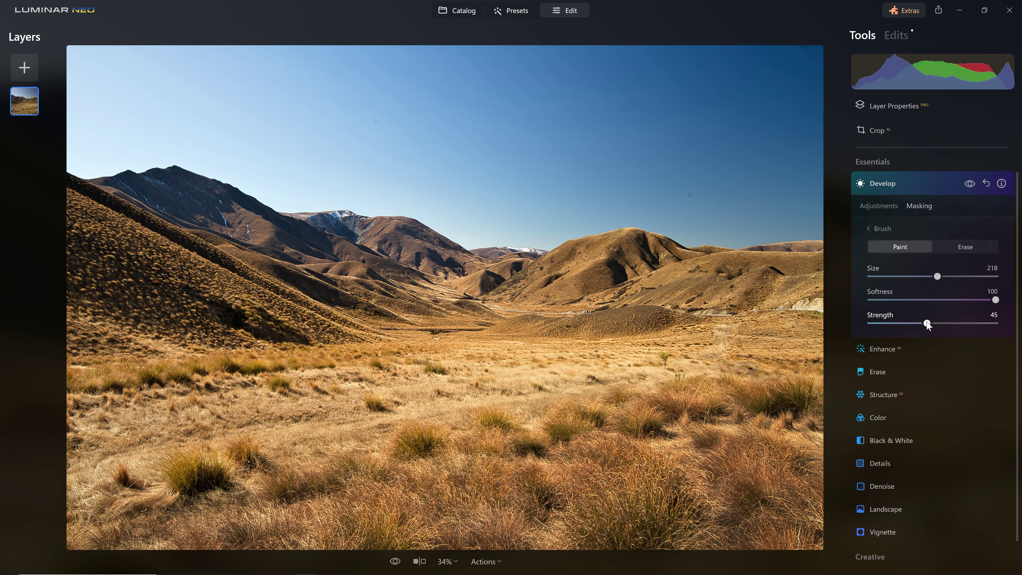
key("bracketleft")
key("bracketleft")
key("bracketleft")
key("bracketleft")
key("bracketleft")
key("bracketleft")
key("bracketleft")
key("bracketleft")
key("bracketleft")
key("bracketleft")
key("bracketleft")
key("bracketleft")
key("bracketleft")
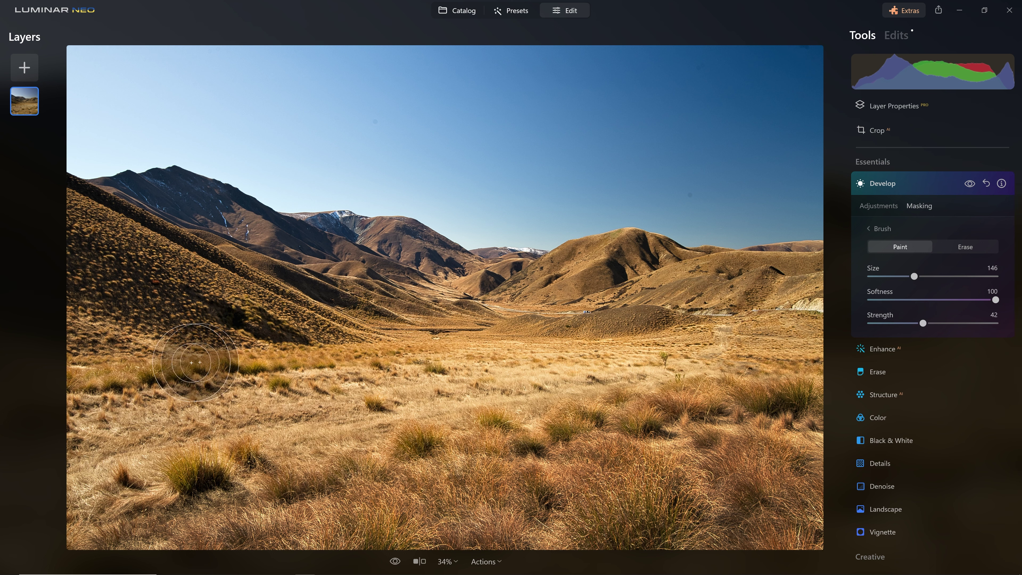
mouse_move(71, 357)
left_mouse_down()
mouse_move(171, 353)
mouse_move(43, 304)
mouse_move(86, 321)
left_mouse_up()
- Reduce the mask brush to Size 38 and paint along the far edge of the grass field across the valley
key("bracketleft")
key("bracketleft")
key("bracketleft")
key("bracketleft")
key("bracketleft")
key("bracketleft")
key("bracketleft")
key("bracketleft")
key("bracketleft")
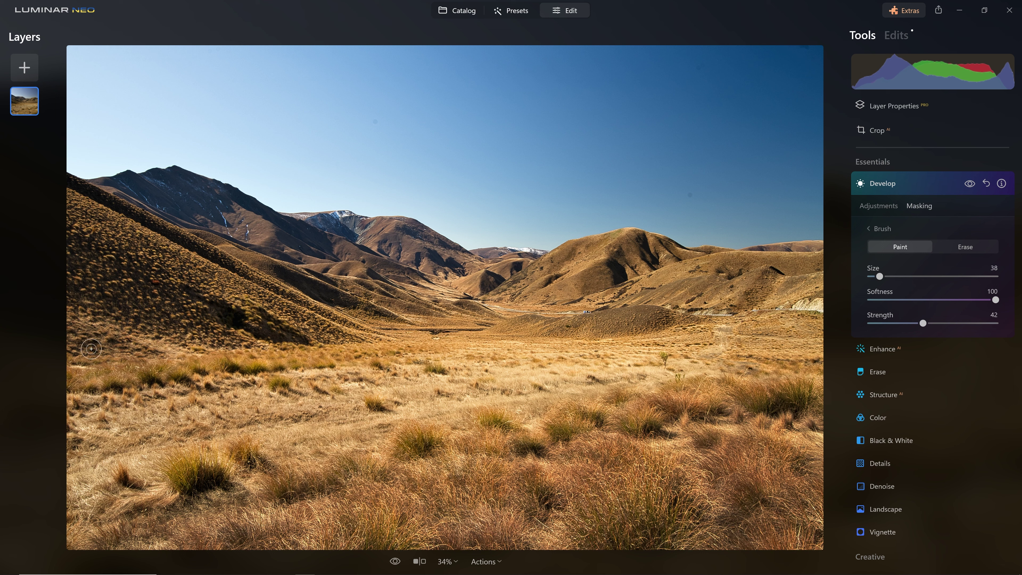
mouse_move(76, 365)
left_mouse_down()
mouse_move(173, 351)
mouse_move(256, 344)
mouse_move(400, 352)
mouse_move(695, 326)
left_mouse_up()
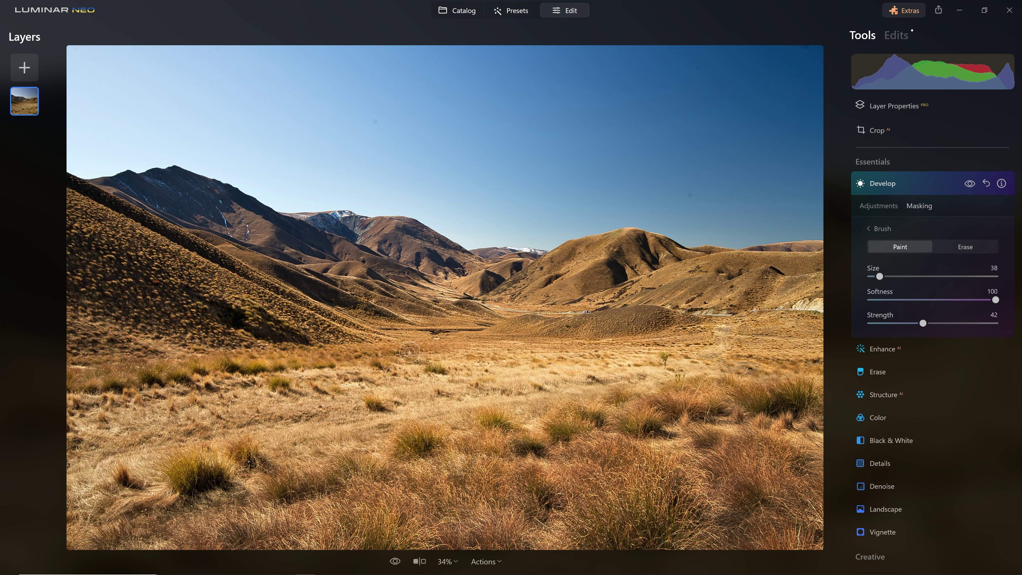
- Paint the Develop mask over the valley floor and central hills with brush Size 98, and compare the effect off and on
key("bracketright")
key("bracketright")
key("bracketright")
key("bracketright")
key("bracketright")
key("bracketright")
mouse_move(100, 359)
left_mouse_down()
mouse_move(690, 337)
mouse_move(563, 358)
mouse_move(311, 342)
mouse_move(402, 305)
mouse_move(328, 276)
mouse_move(332, 288)
mouse_move(514, 294)
mouse_move(585, 284)
left_mouse_up()
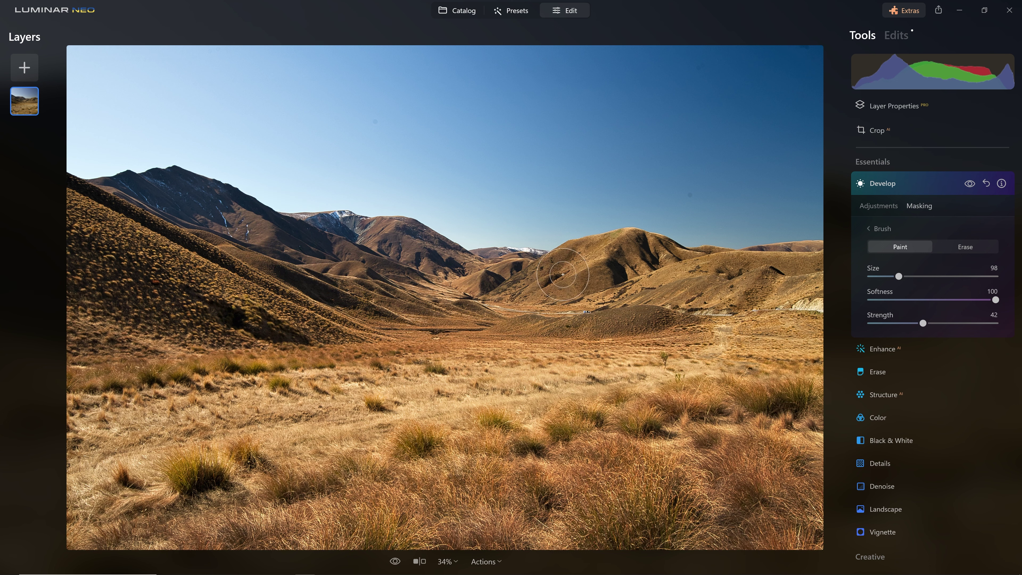
left_click(969, 187)
left_click(970, 189)
left_click(970, 188)
left_click(970, 188)
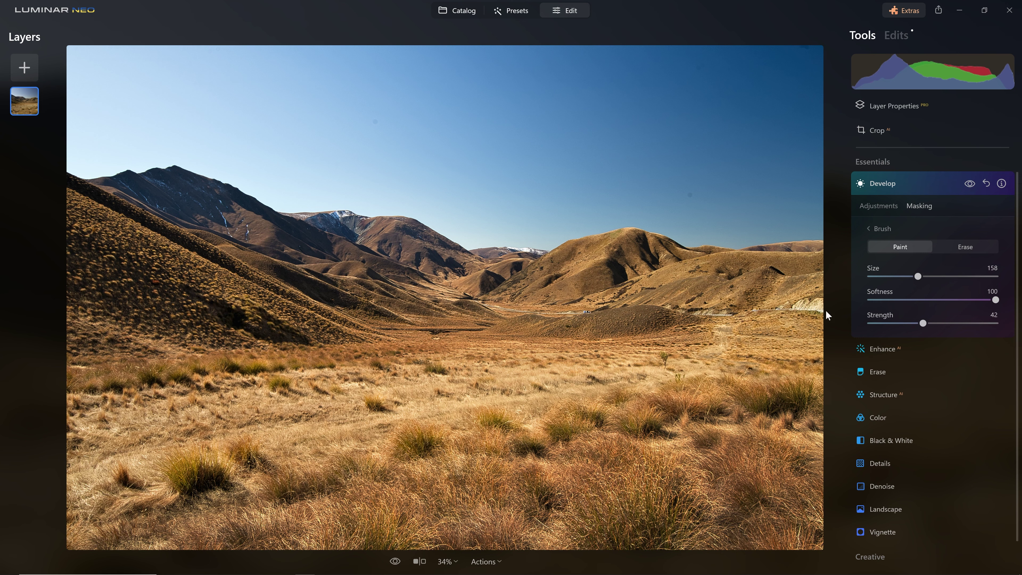
- Touch up the mask on the valley's right side with brush Size 170, and reduce the brush to Size 38 around the pale track
key("bracketright")
key("bracketright")
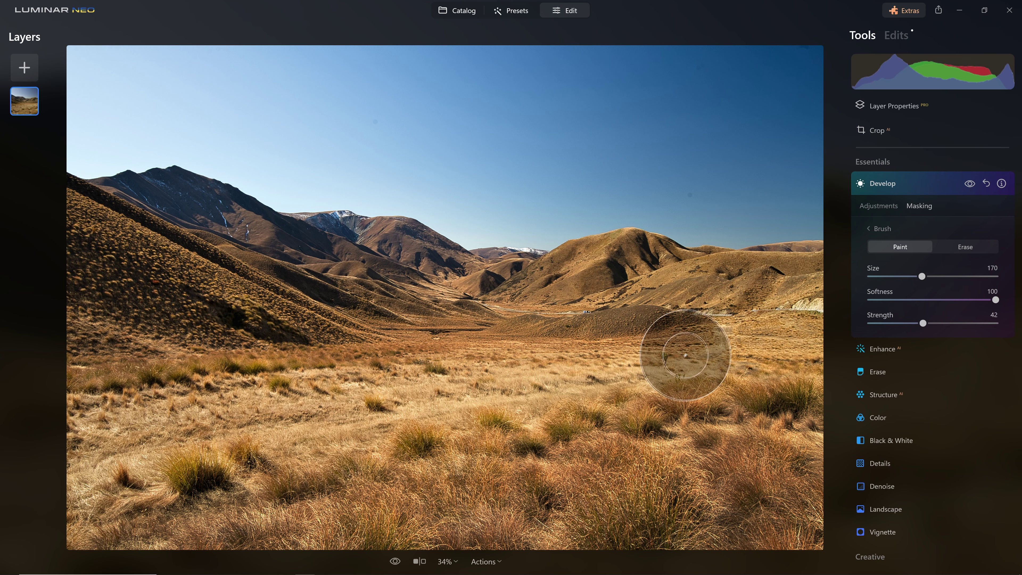
key("bracketleft")
key("bracketleft")
key("bracketleft")
key("bracketleft")
key("bracketleft")
key("bracketleft")
key("bracketleft")
key("bracketleft")
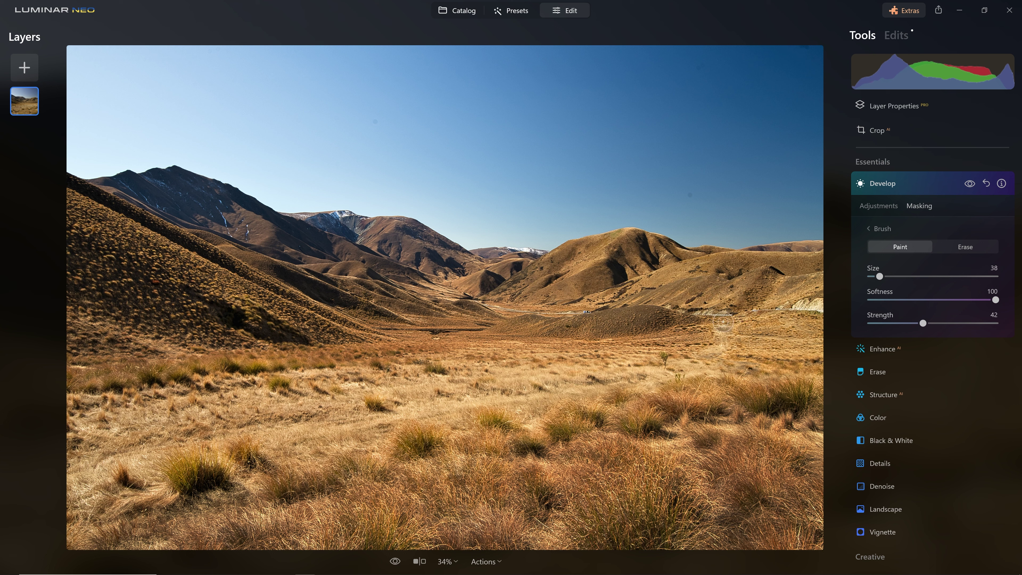
- Enlarge the mask brush to Size 218 and extend the darkening over the valley at the photo's right edge
key("bracketright")
key("bracketright")
key("bracketright")
key("bracketright")
key("bracketright")
key("bracketright")
key("bracketright")
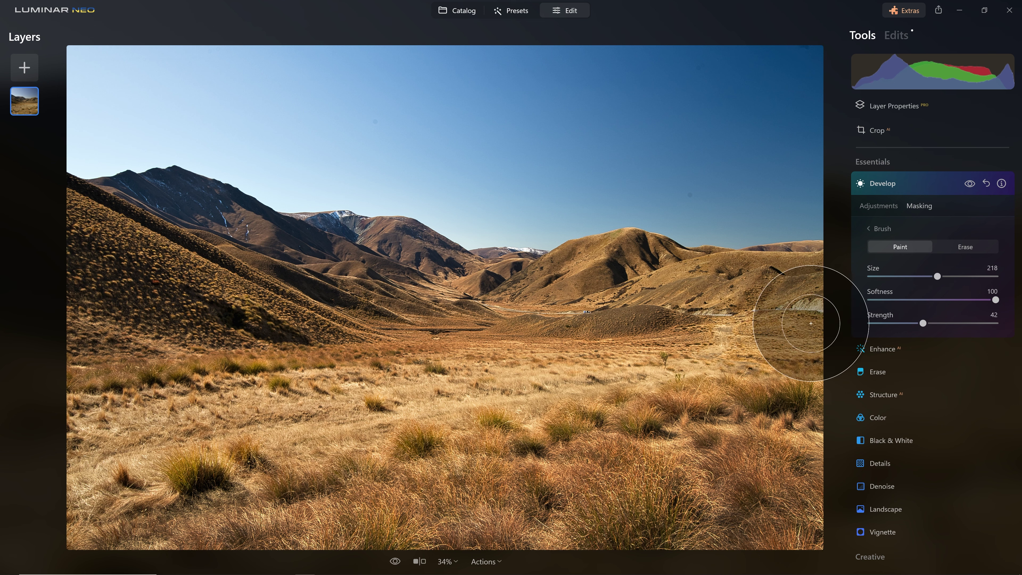
key("bracketright")
key("bracketright")
key("bracketright")
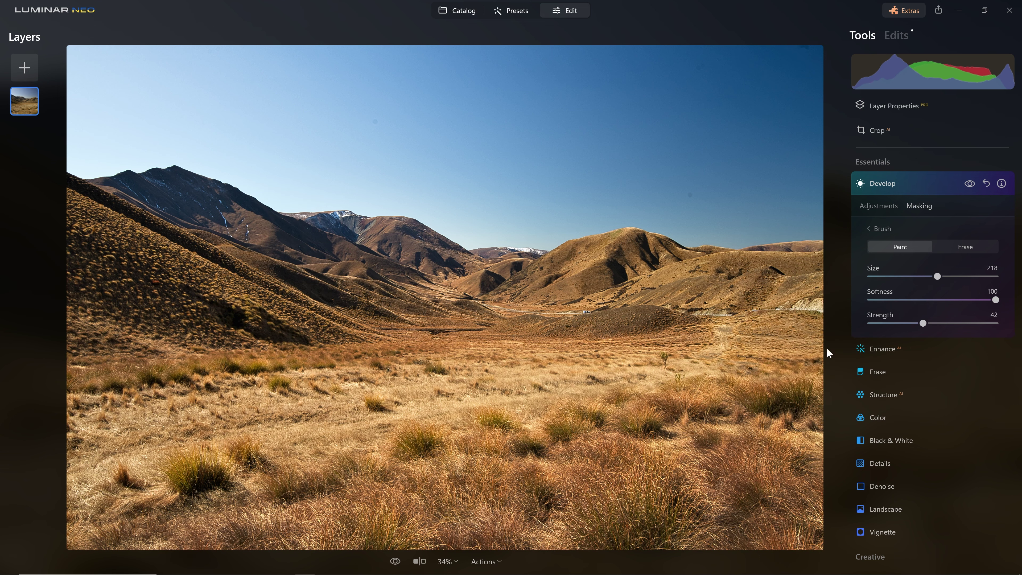
- Paint the pale roadside bank into the Develop mask with brush Size 22, and compare the effect off and on
key("bracketleft")
key("bracketleft")
key("bracketleft")
key("bracketleft")
key("bracketleft")
key("bracketleft")
key("bracketleft")
key("bracketleft")
key("bracketleft")
key("bracketleft")
scroll(807, 308, "up", 6)
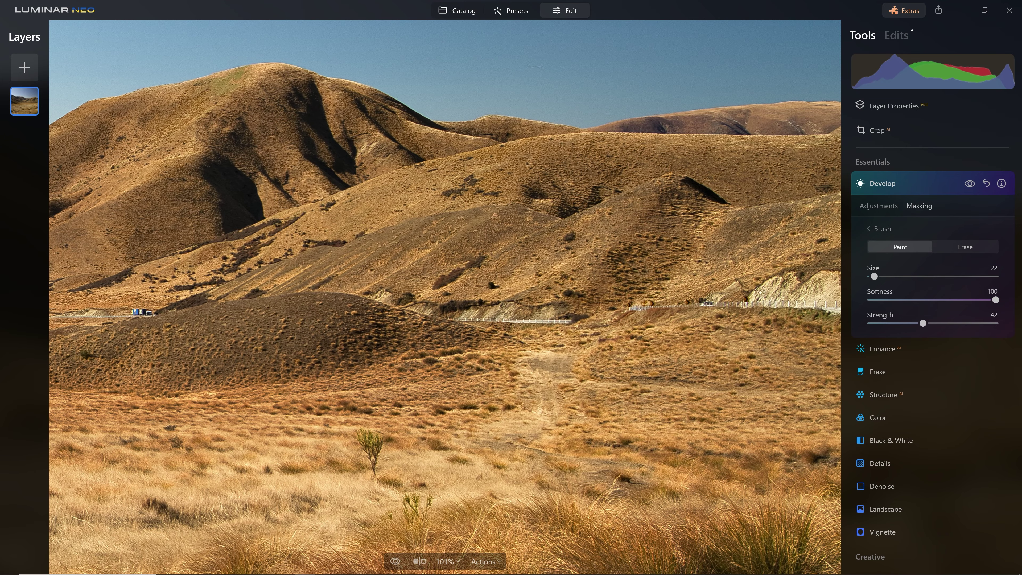
left_click_drag(787, 278, 772, 299)
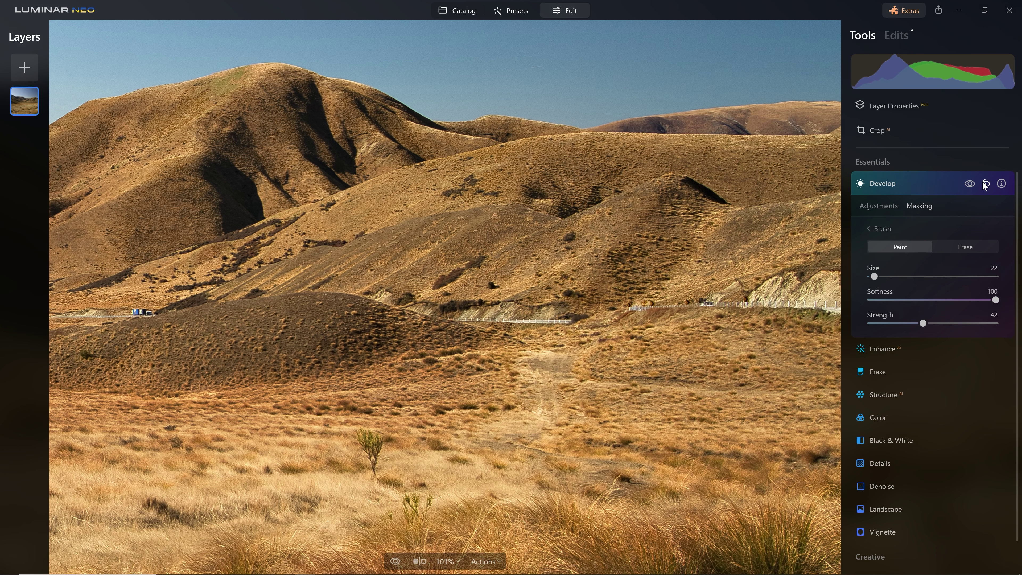
left_click(969, 183)
left_click(972, 183)
- Enlarge the mask brush to Size 142 and blend the darkening around the roadside bank
key("bracketright")
key("bracketright")
key("bracketright")
key("bracketright")
key("bracketright")
key("bracketright")
key("bracketright")
key("bracketright")
key("bracketright")
key("bracketright")
key("bracketright")
key("bracketright")
key("bracketright")
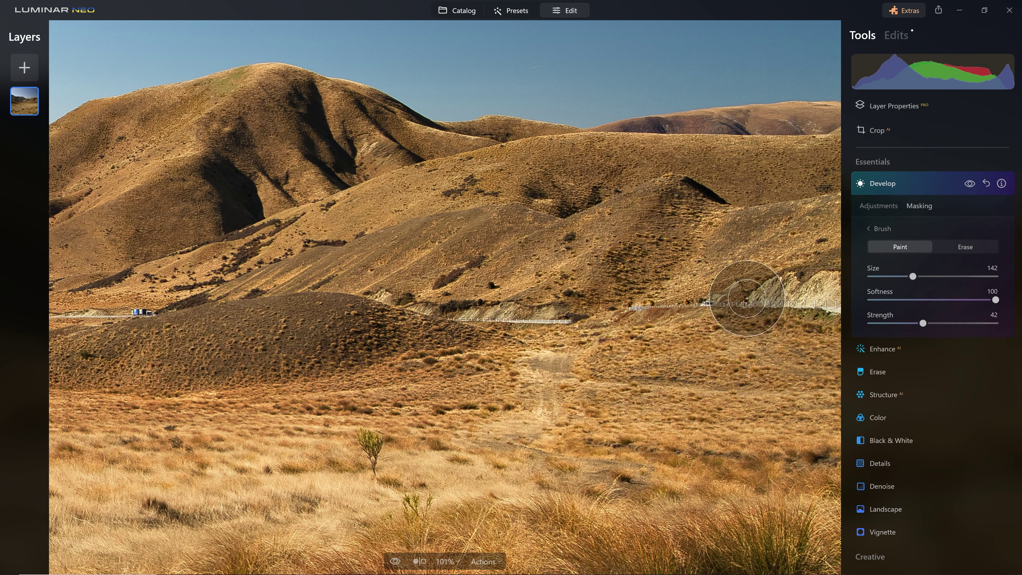
key("bracketright")
key("bracketright")
key("bracketright")
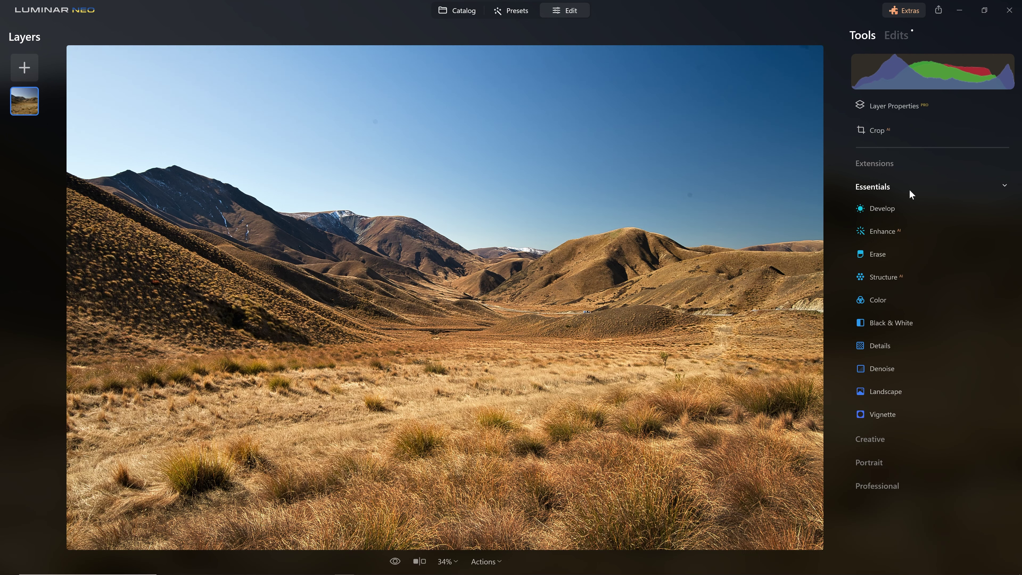
- Replace the sky using Sky AI with the Blue-Sky-Whisp image from the Custom skies
left_click(945, 190)
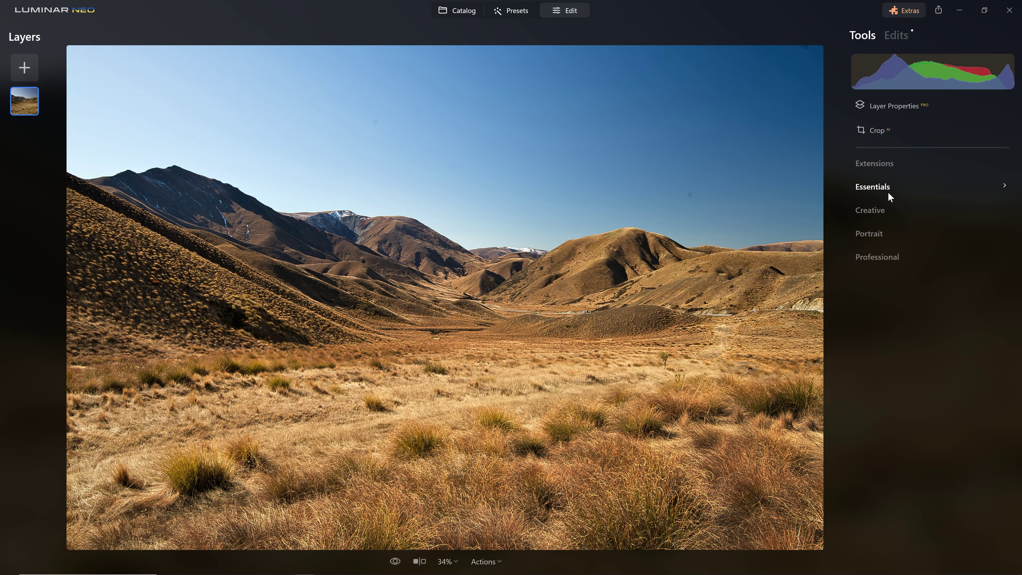
left_click(884, 208)
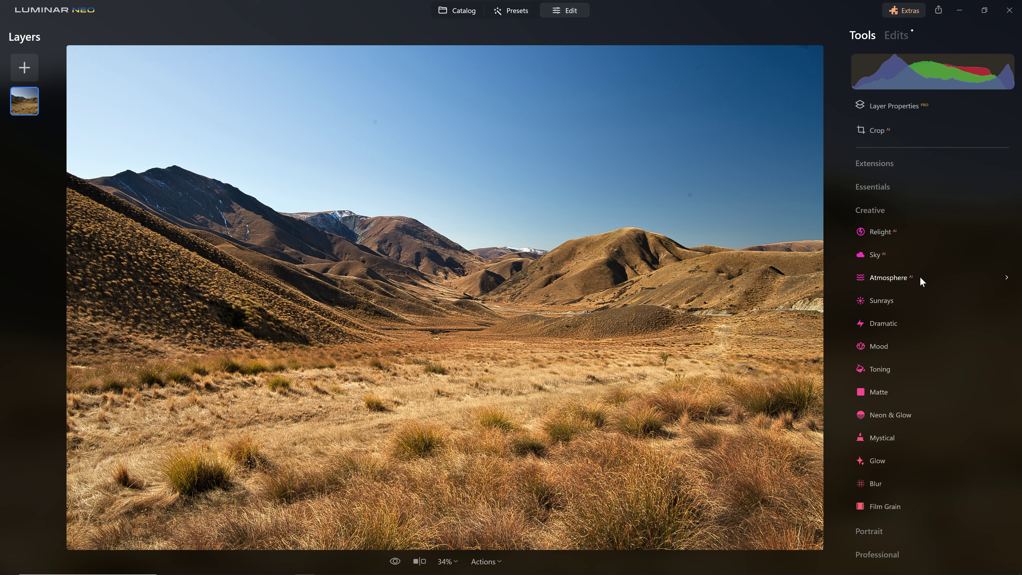
left_click(908, 256)
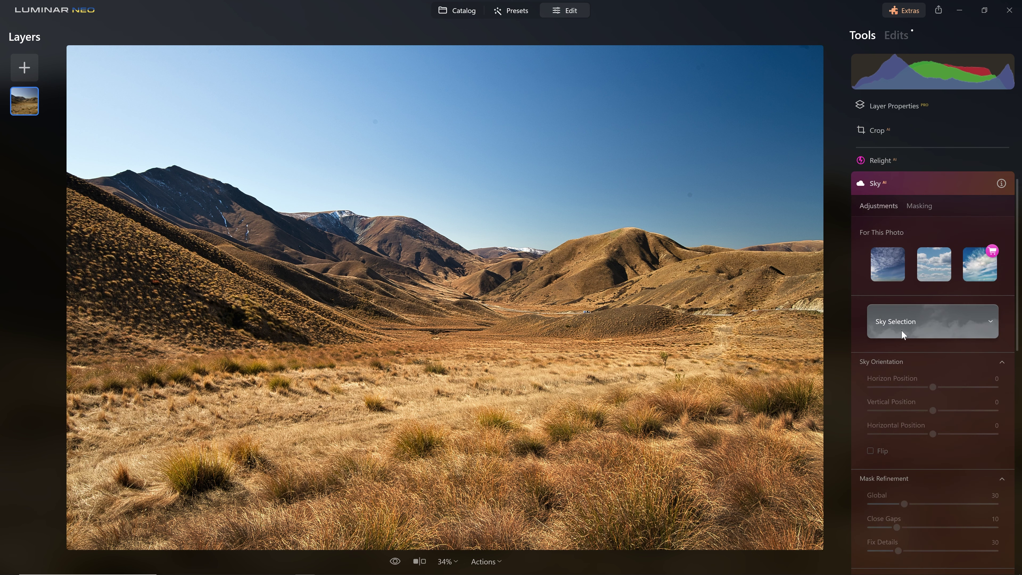
left_click(884, 316)
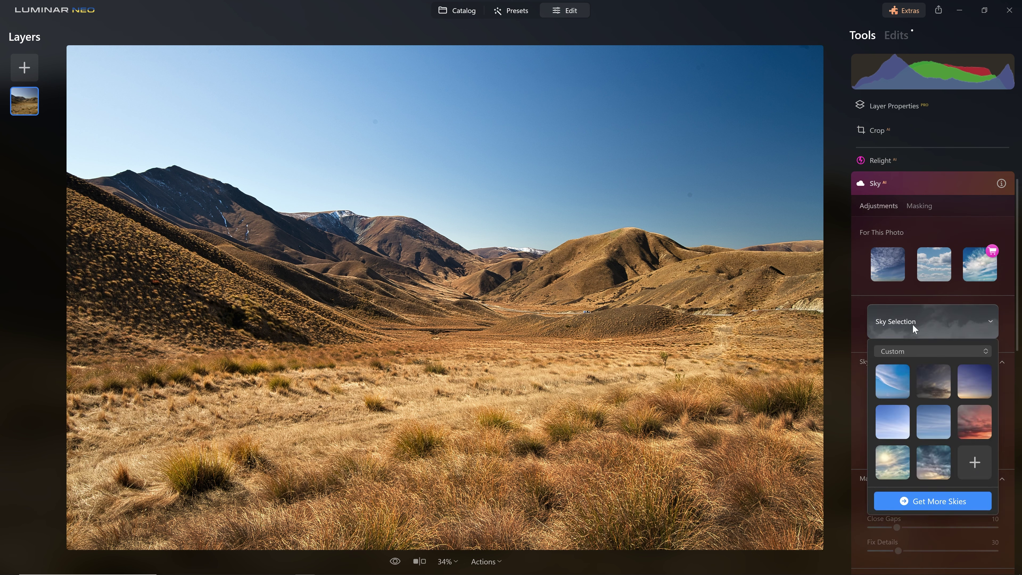
left_click(895, 366)
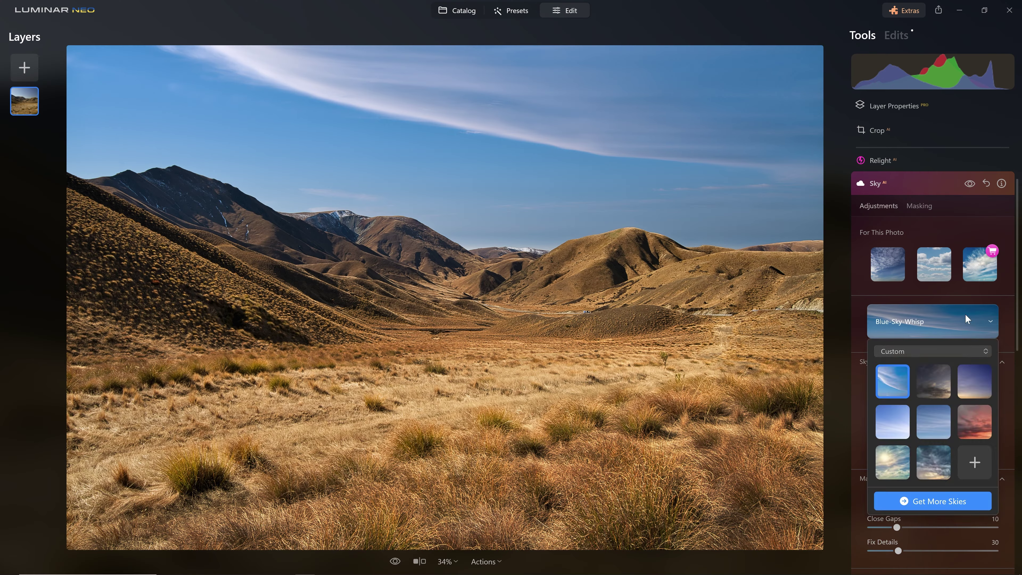
left_click(965, 313)
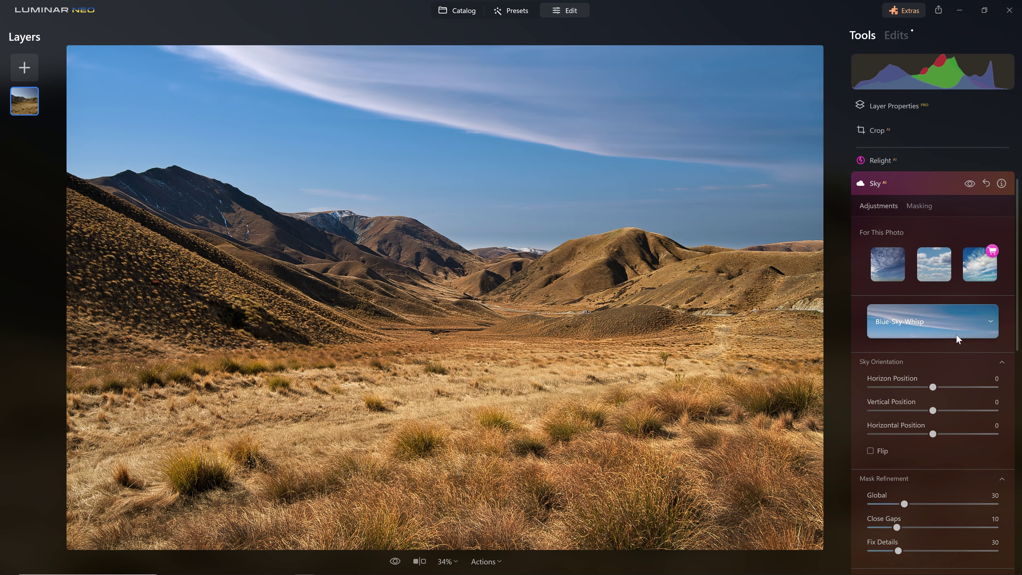
- Collapse the Sky Orientation, Mask Refinement, Scene Relighting and Sky Adjustments sections of Sky AI
scroll(935, 363, "down", 2)
scroll(937, 397, "up", 3)
left_click(956, 300)
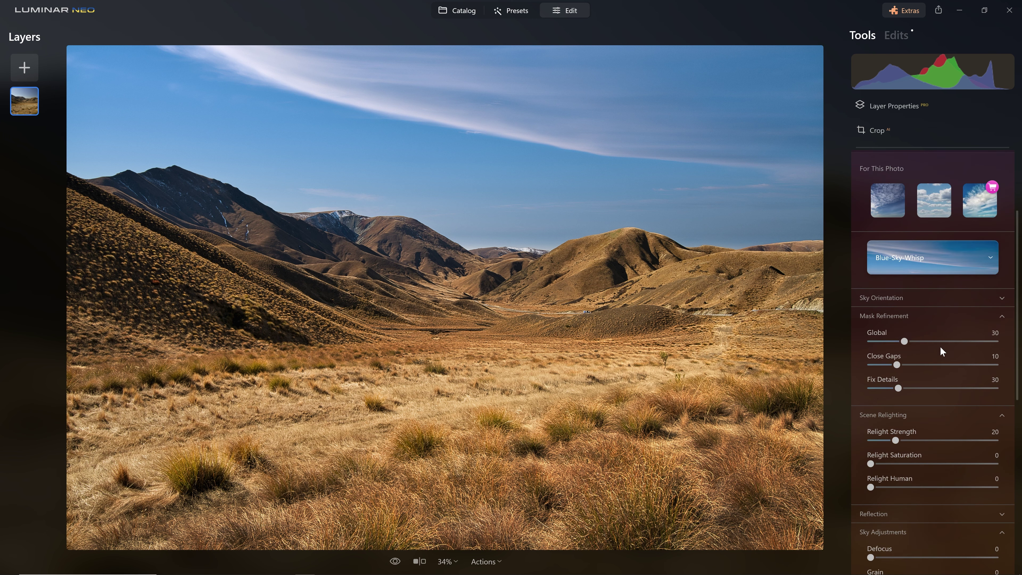
left_click(928, 314)
left_click(925, 368)
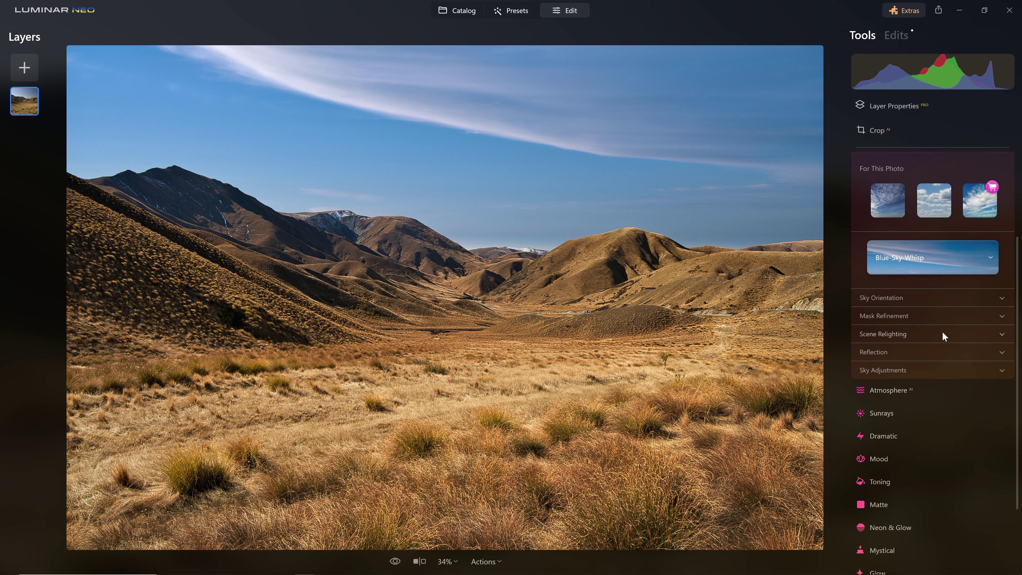
- Set the replaced sky's Horizon Position to -15, Atmospheric Haze to 70 and Brightness to 77 in Sky AI
left_click(923, 297)
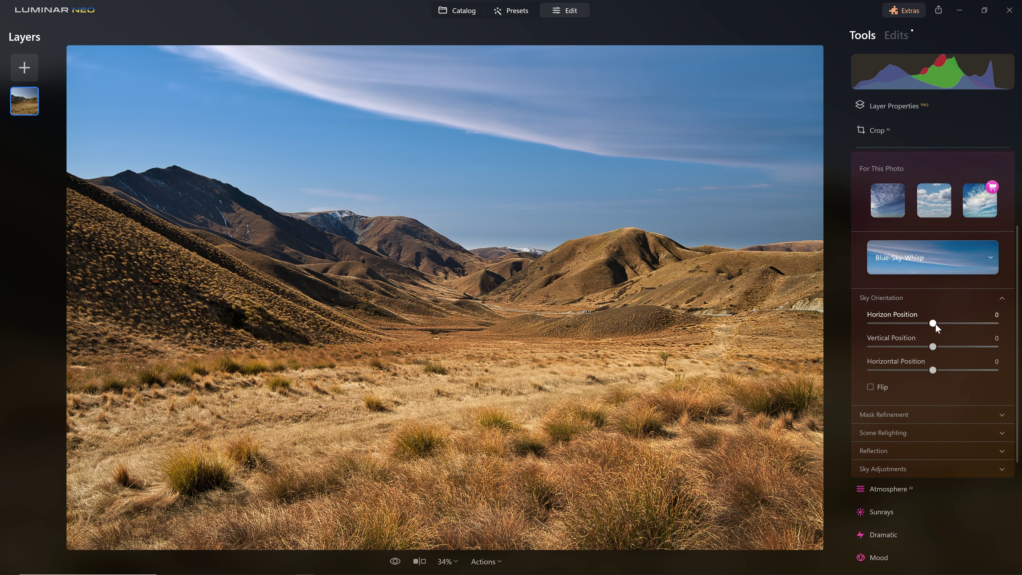
left_click_drag(935, 325, 924, 323)
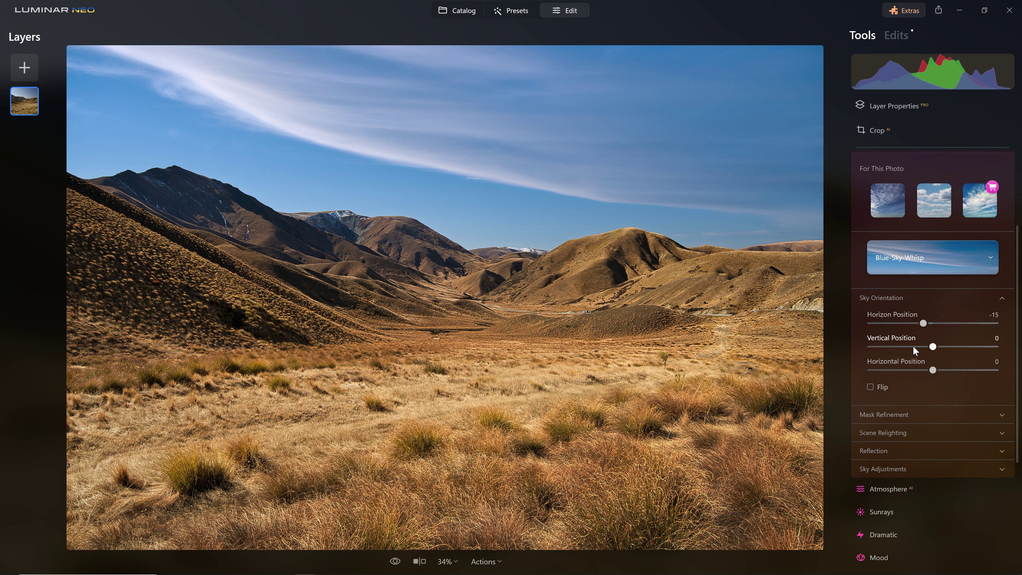
scroll(910, 368, "down", 3)
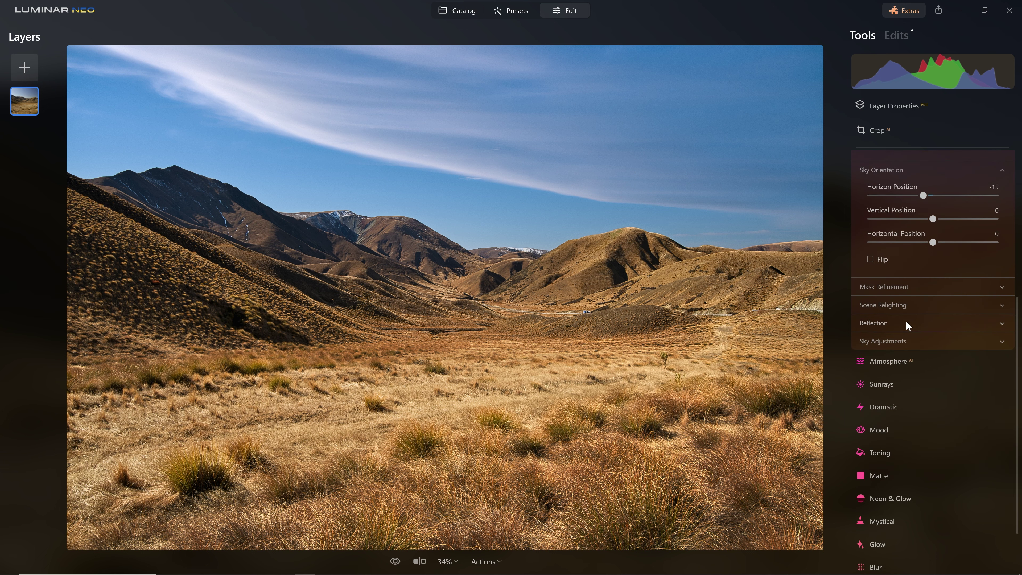
left_click(914, 341)
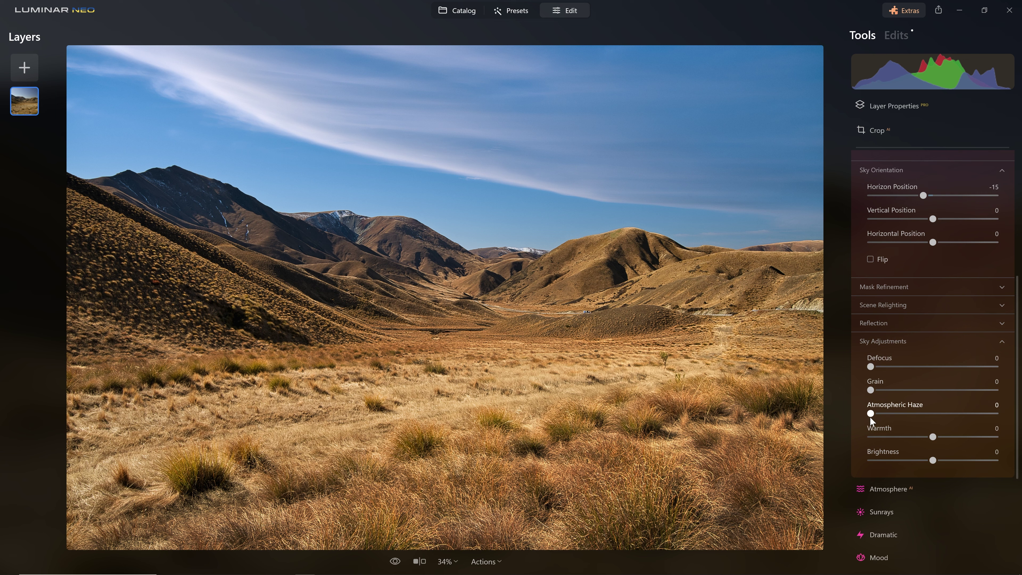
left_click_drag(870, 414, 961, 413)
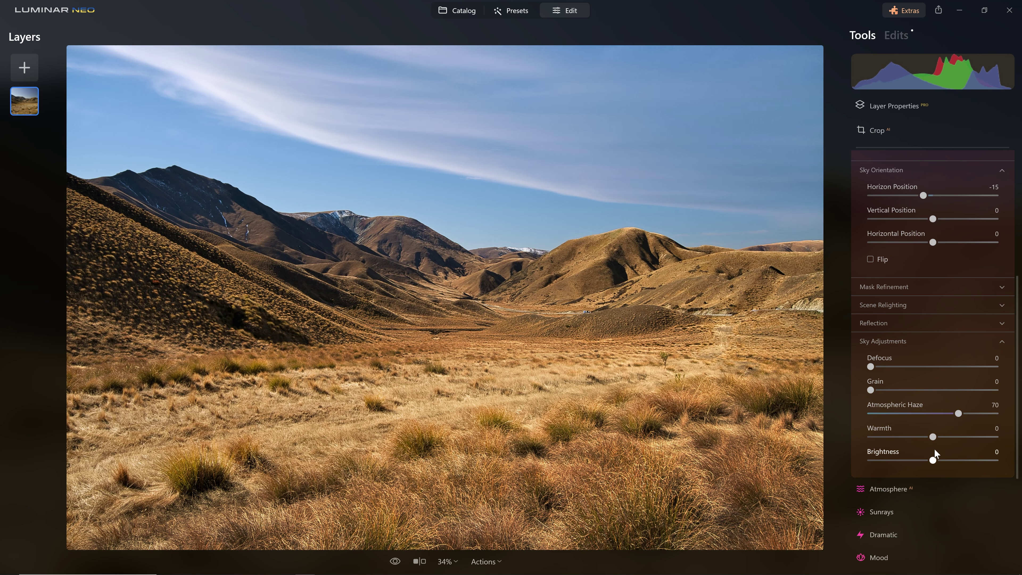
left_click_drag(933, 461, 975, 460)
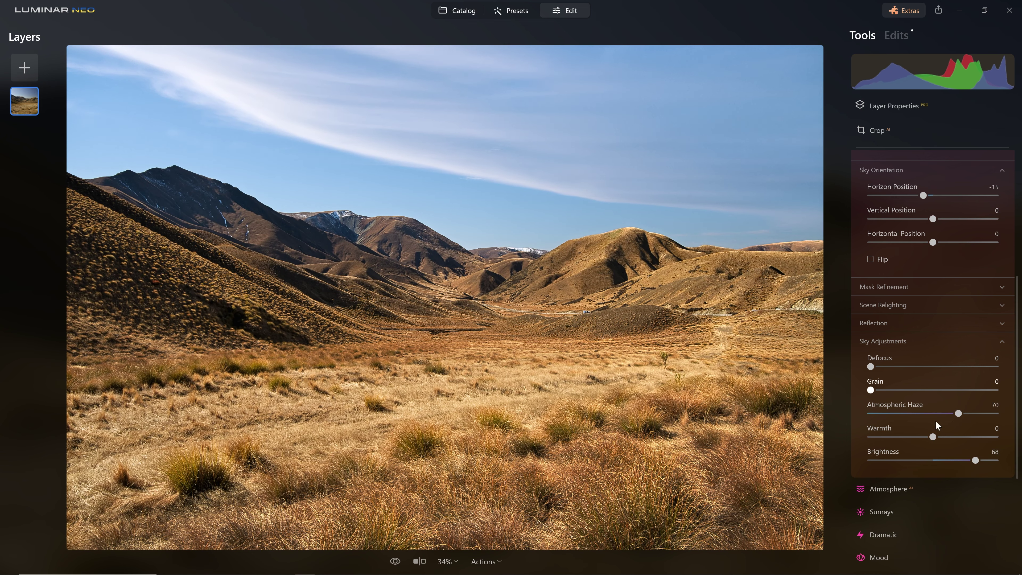
left_click(975, 461)
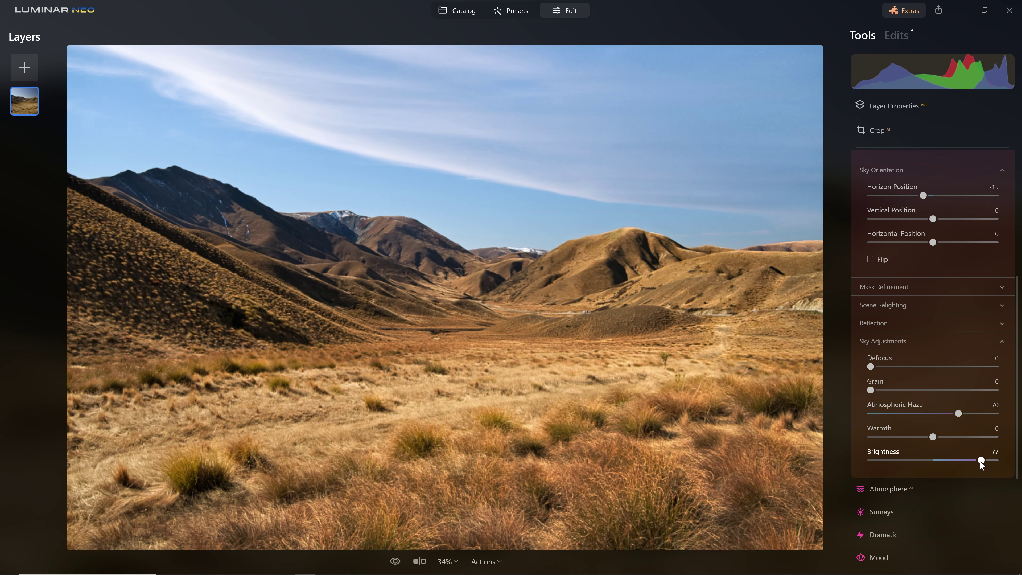
- Compare the photo with the Sky AI effect off and on
scroll(967, 447, "up", 6)
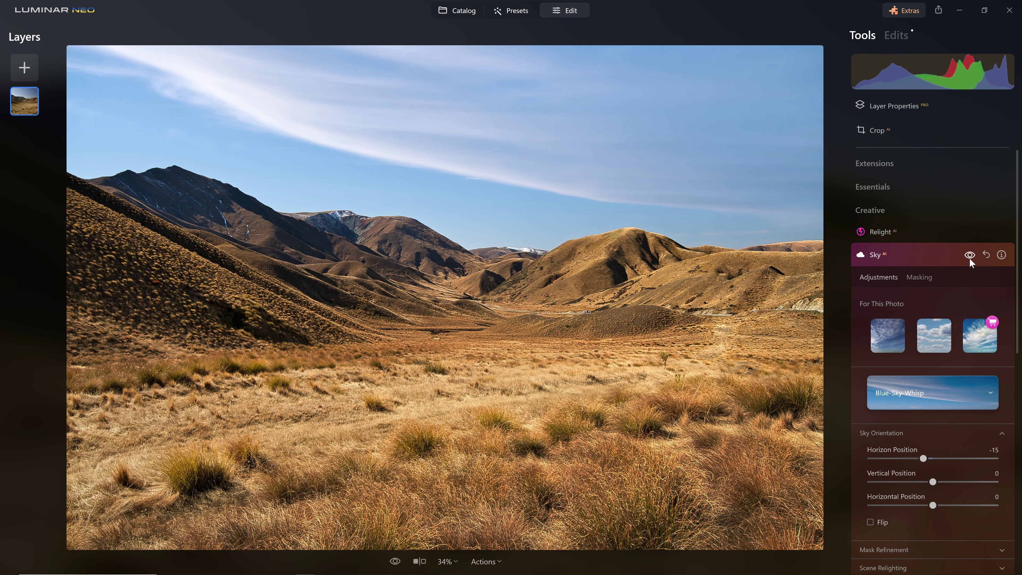
left_click(969, 256)
left_click(969, 256)
left_click(969, 258)
left_click(969, 258)
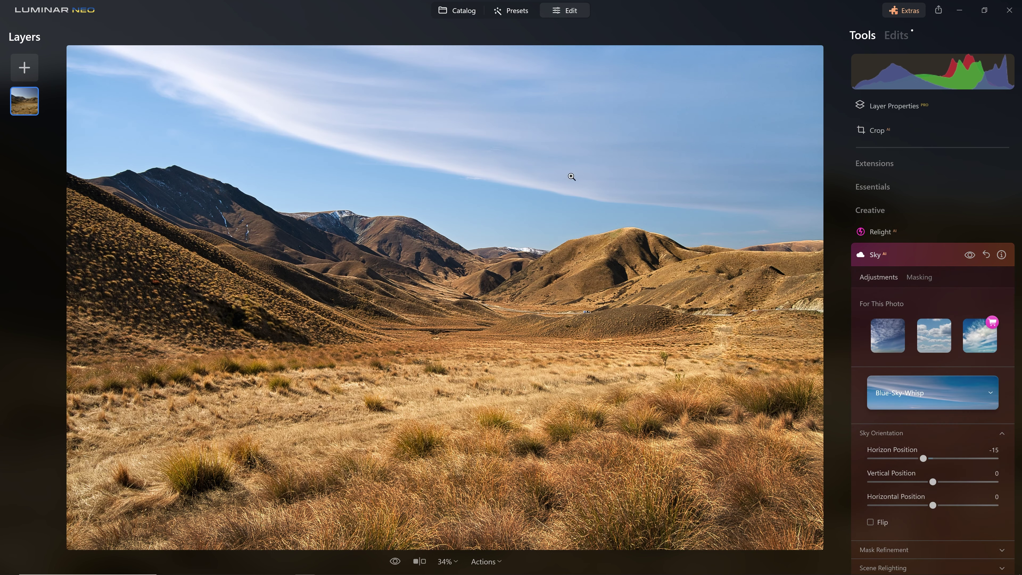
- Brush a Sky AI mask across the right part of the sky with Size 400, Softness 100 and Strength 51
left_click(920, 277)
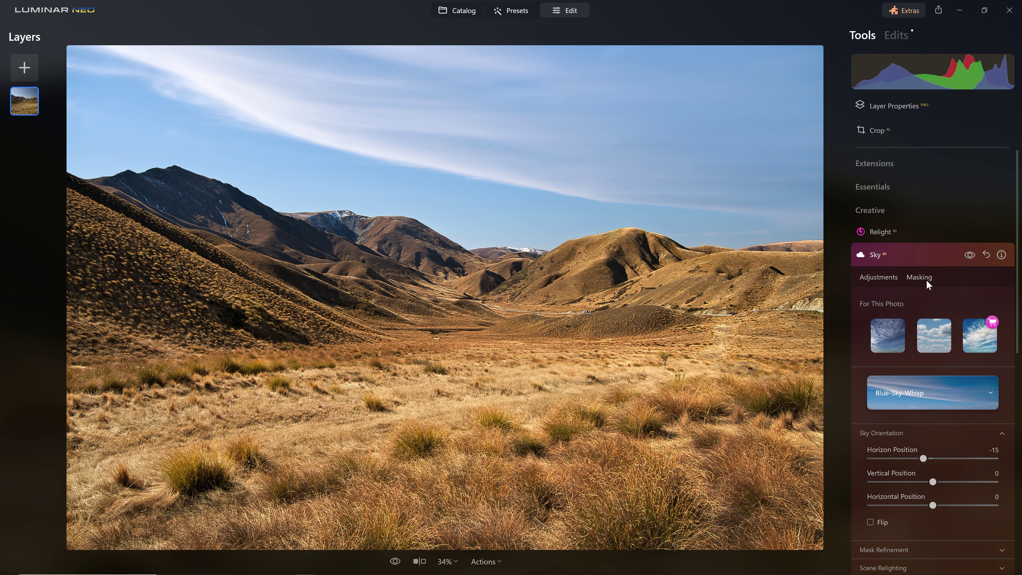
left_click(883, 228)
mouse_move(923, 323)
left_mouse_down()
mouse_move(965, 323)
mouse_move(934, 322)
left_mouse_up()
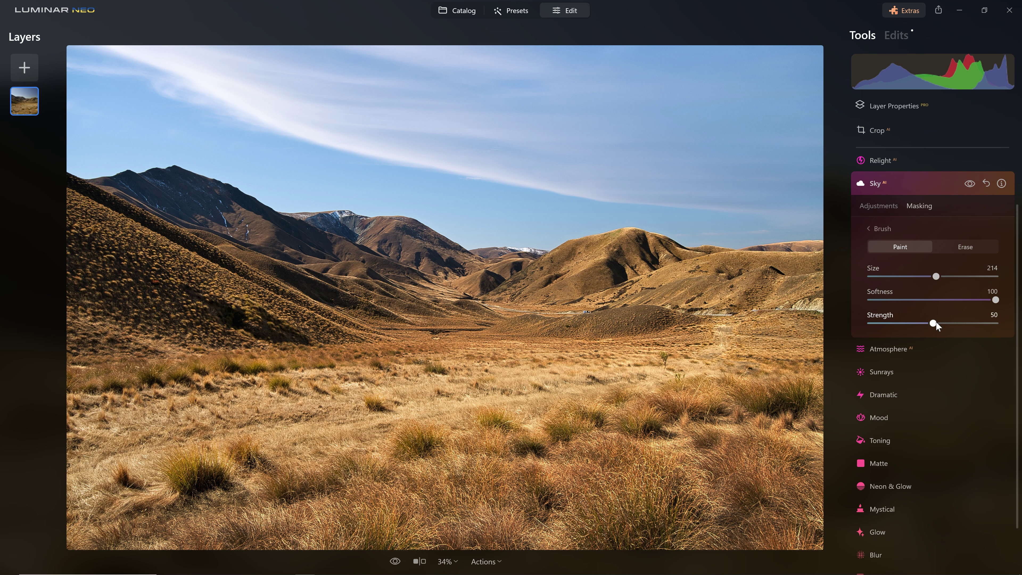
key("bracketright")
key("bracketright")
key("bracketright")
key("bracketright")
mouse_move(593, 194)
left_mouse_down()
mouse_move(667, 109)
mouse_move(790, 80)
mouse_move(732, 66)
mouse_move(341, 54)
mouse_move(117, 60)
mouse_move(51, 129)
mouse_move(519, 209)
mouse_move(308, 179)
mouse_move(130, 170)
mouse_move(435, 235)
mouse_move(802, 212)
left_mouse_up()
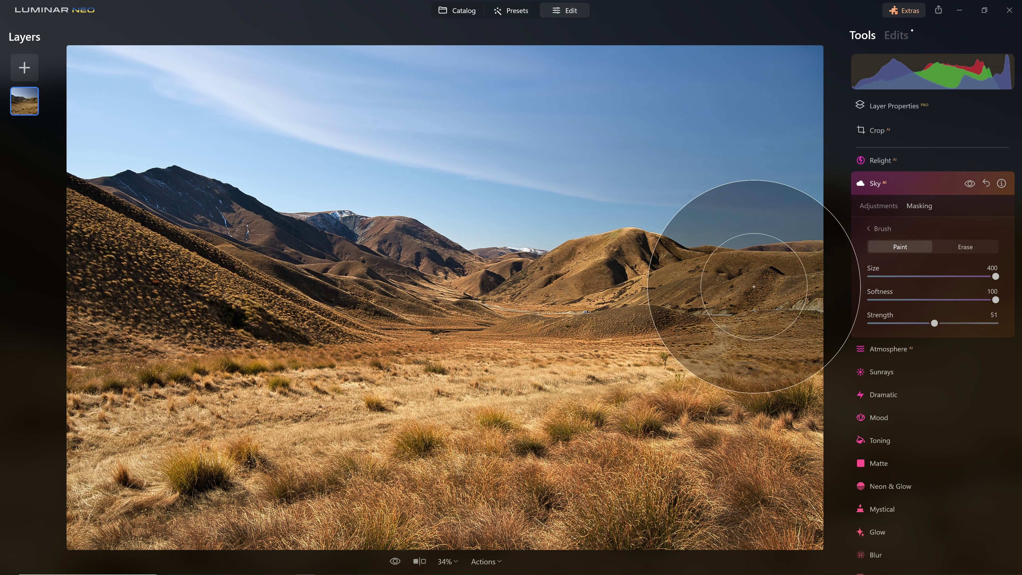
- Reduce the brush Size to 376 and paint the Sky AI mask across the sky from the dark mountain to the right-hand hills
key("bracketleft")
key("bracketleft")
key("bracketleft")
key("bracketleft")
key("bracketleft")
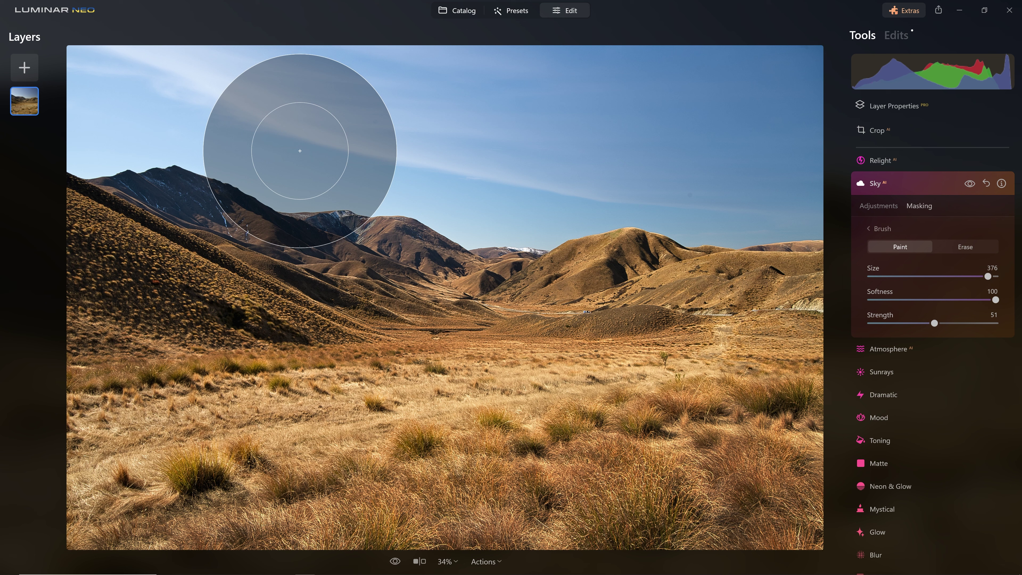
mouse_move(273, 159)
left_mouse_down()
mouse_move(409, 199)
mouse_move(501, 205)
mouse_move(633, 240)
mouse_move(444, 191)
mouse_move(265, 171)
mouse_move(428, 210)
mouse_move(642, 225)
mouse_move(689, 235)
left_mouse_up()
- Reduce the brush Size to 256, paint the sky above the central hills into the mask, and compare Sky AI off and on
key("bracketleft")
key("bracketleft")
key("bracketleft")
key("bracketleft")
key("bracketleft")
key("bracketleft")
key("bracketleft")
mouse_move(368, 195)
left_mouse_down()
mouse_move(393, 194)
mouse_move(404, 178)
mouse_move(162, 178)
mouse_move(588, 223)
mouse_move(564, 225)
left_mouse_up()
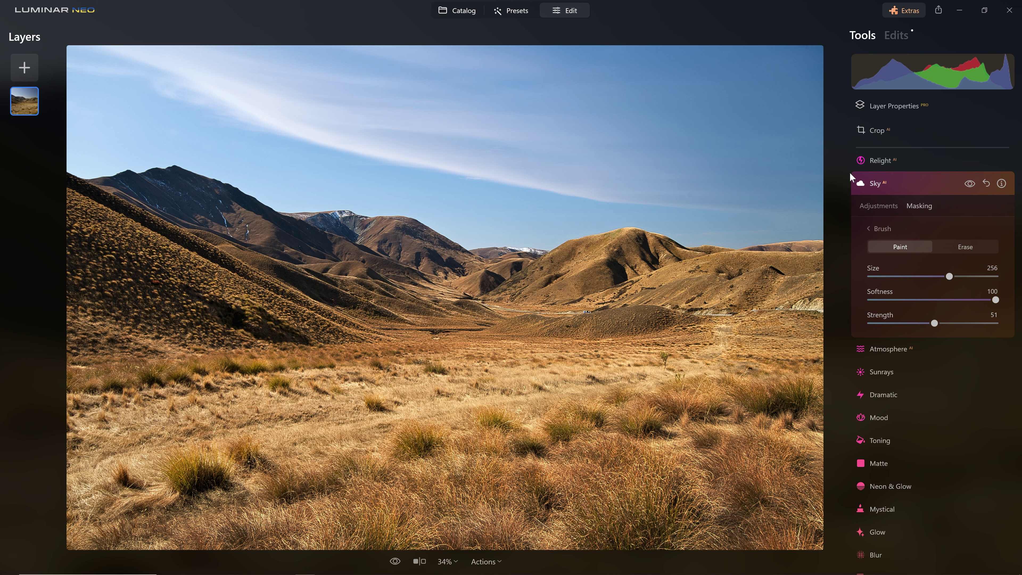
left_click(970, 184)
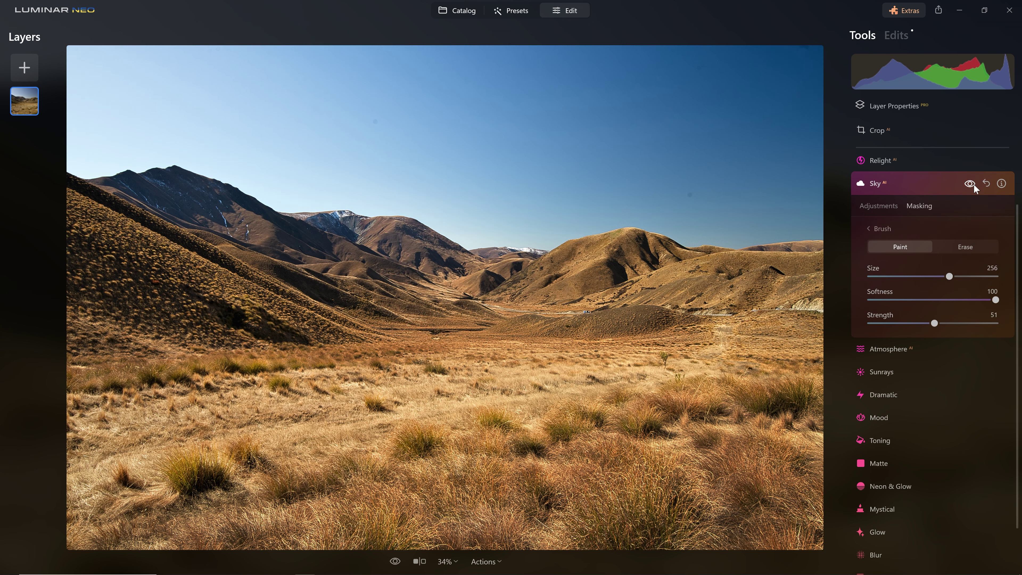
left_click(973, 184)
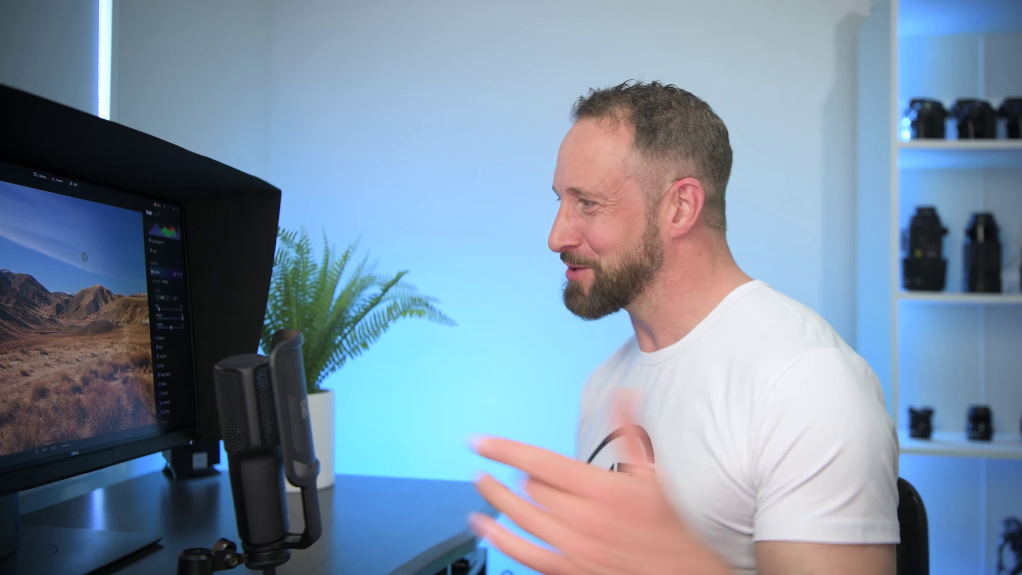
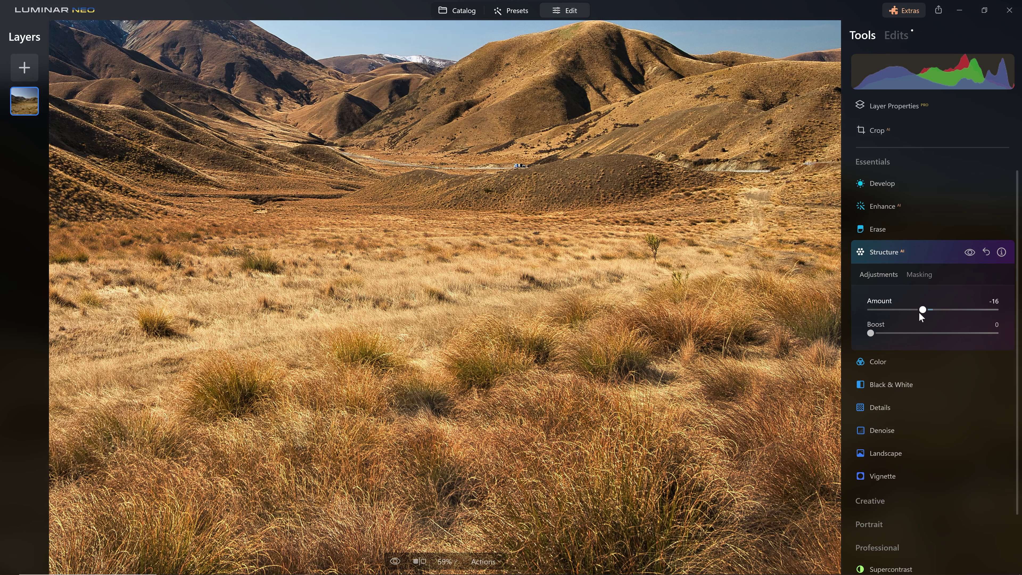
- Set the Structure AI Amount to -100, compare the effect off and on at Boost 100, and set Boost to 32
left_click_drag(888, 311, 959, 335)
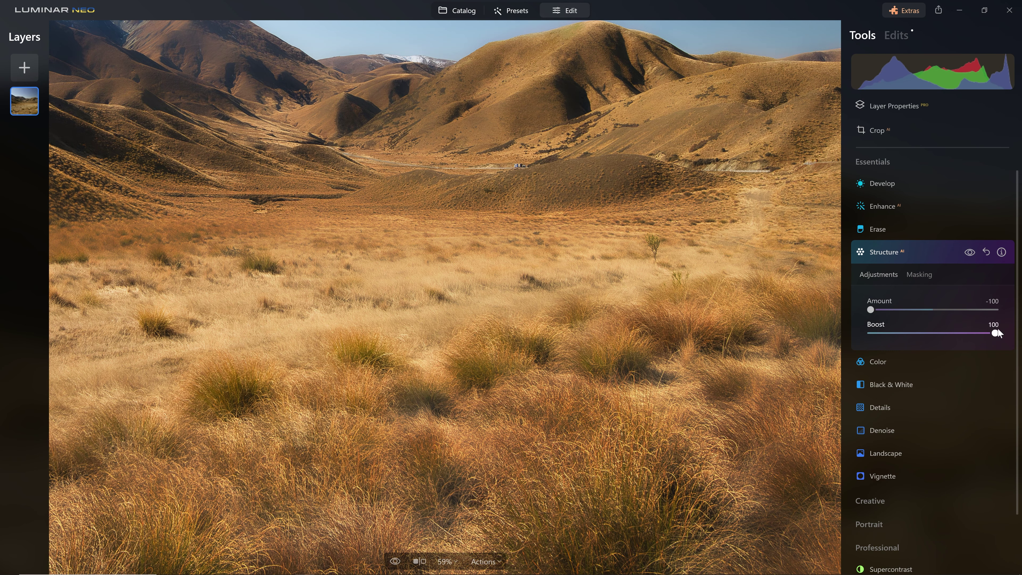
left_click(967, 258)
left_click(967, 258)
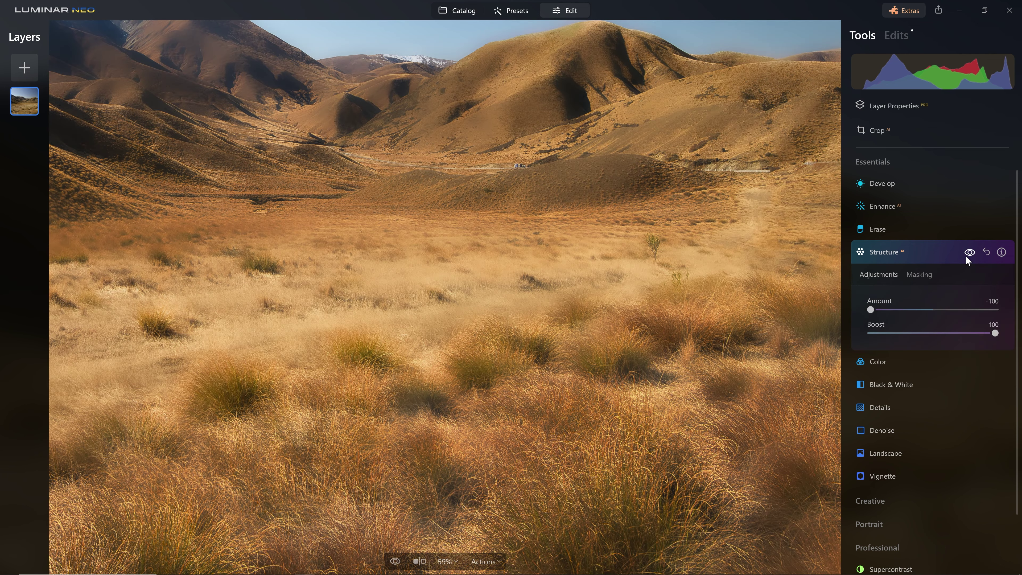
left_click(740, 356)
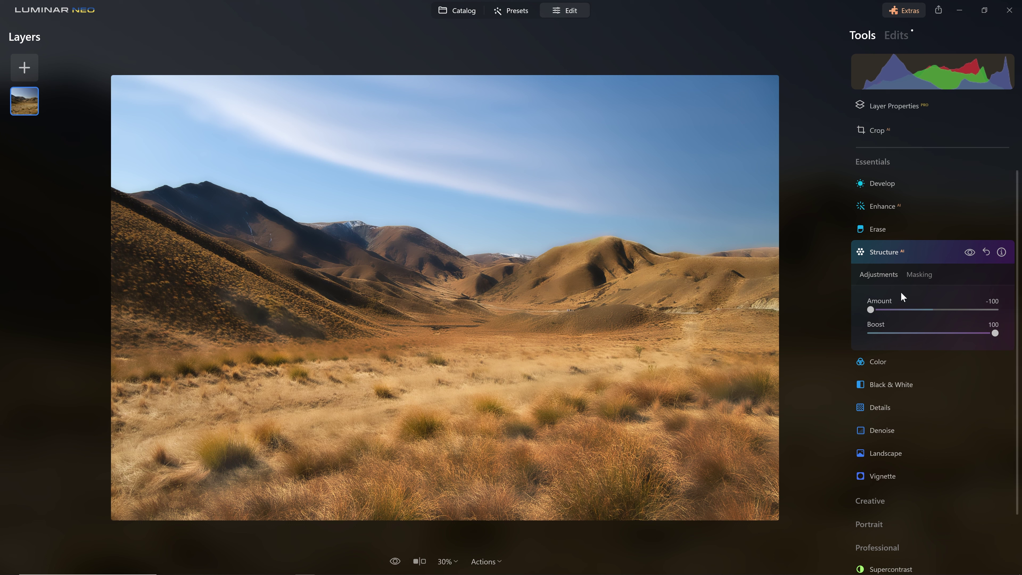
left_click_drag(926, 332, 911, 337)
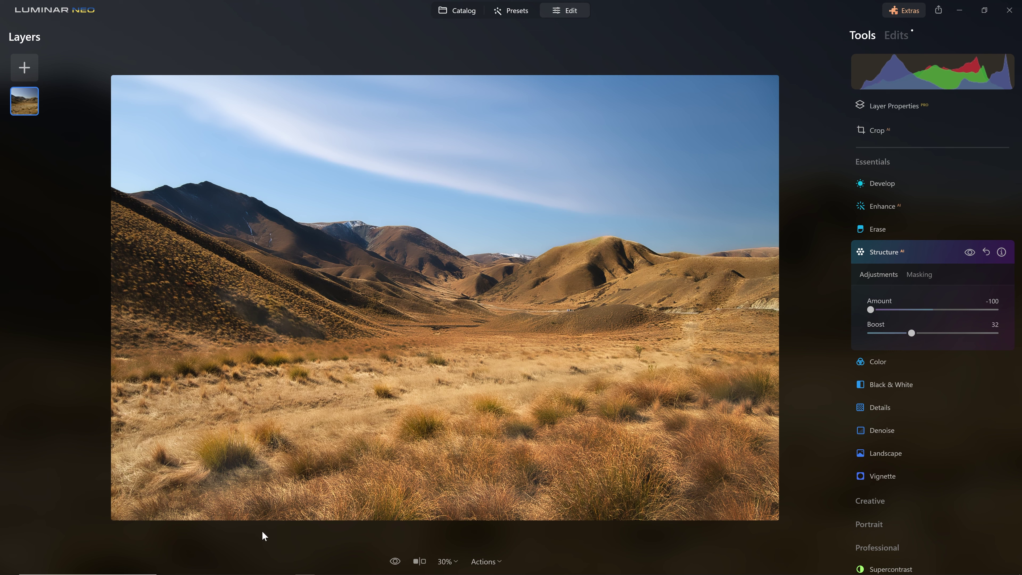
- Paint a Structure AI brush mask over the grass at the photo's lower right edge with Size 202 and Strength 24
left_click(920, 273)
left_click(883, 229)
left_click(900, 323)
left_click(931, 276)
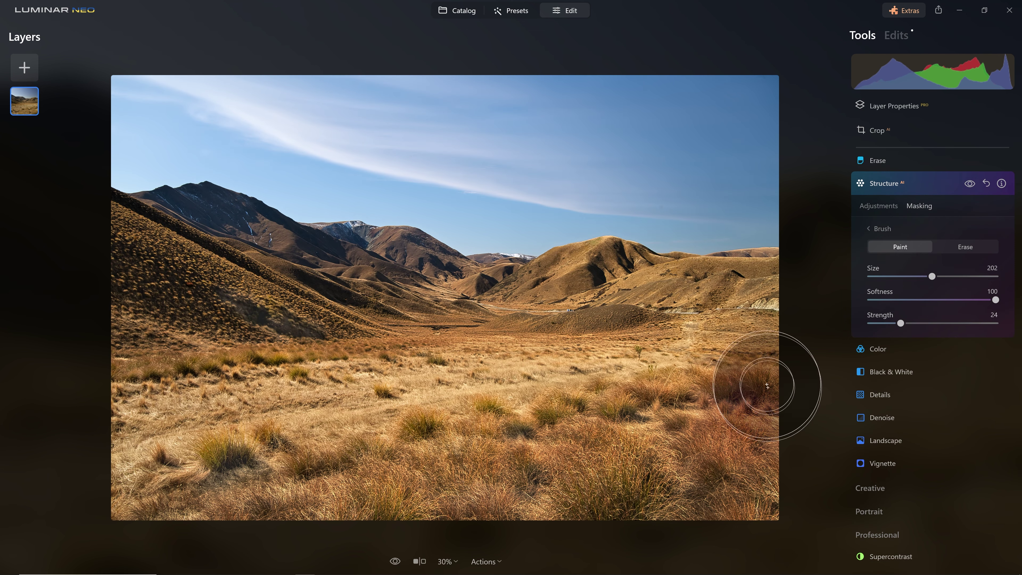
mouse_move(759, 405)
left_mouse_down()
mouse_move(50, 524)
mouse_move(581, 521)
mouse_move(711, 424)
mouse_move(742, 423)
mouse_move(726, 467)
mouse_move(330, 548)
mouse_move(804, 502)
left_mouse_up()
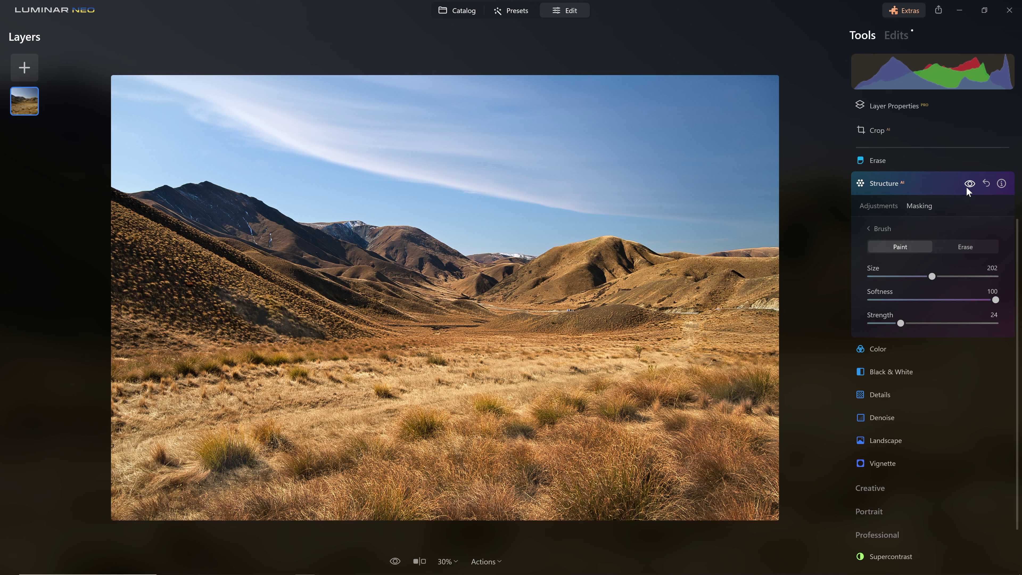
- Repaint the grass at the right edge in the Structure mask at Strength 100, and switch the brush to Erase with Strength 52
double_click(945, 323)
mouse_move(744, 375)
left_mouse_down()
mouse_move(548, 479)
mouse_move(776, 479)
mouse_move(848, 455)
left_mouse_up()
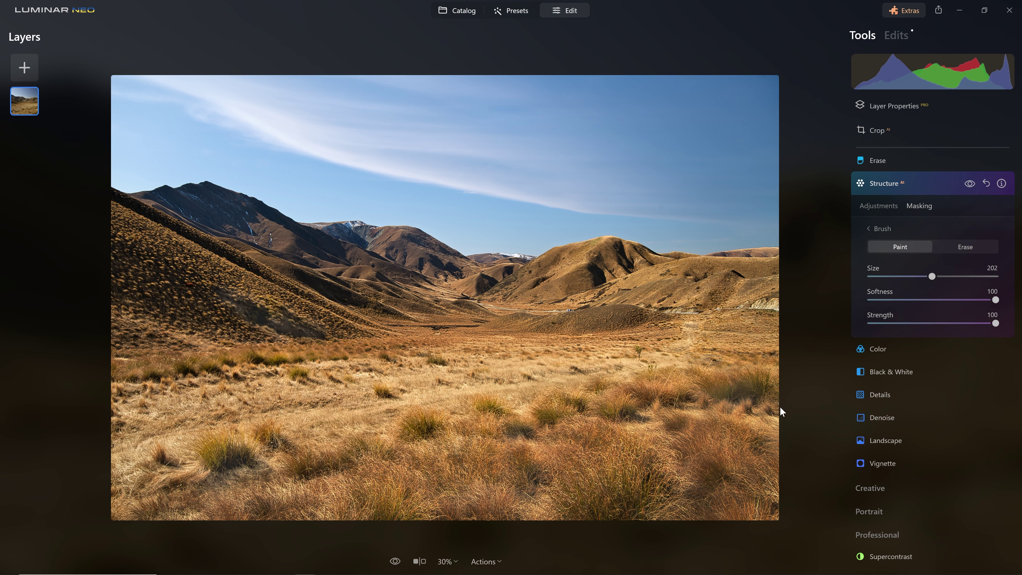
key("alt")
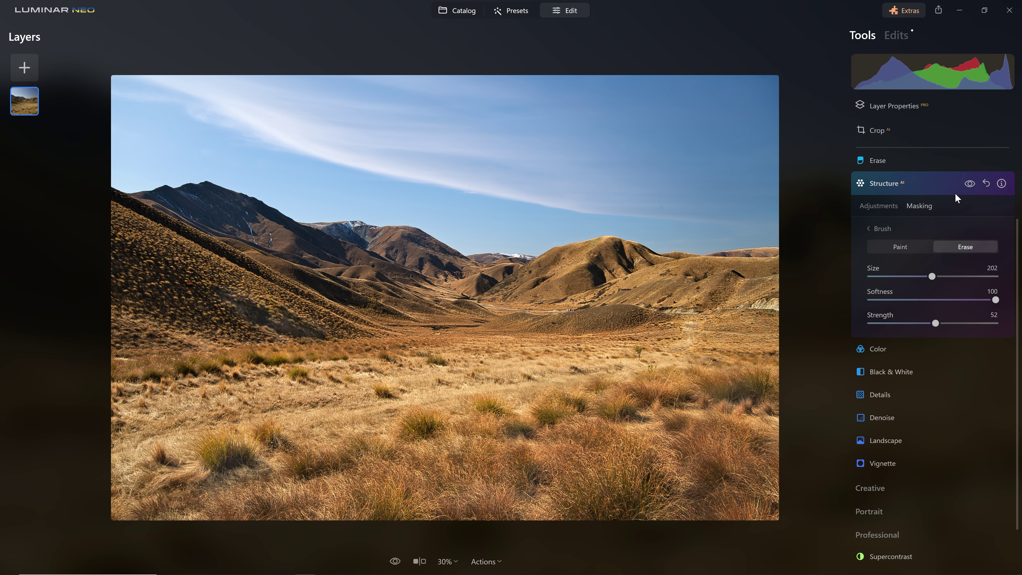
left_click(955, 190)
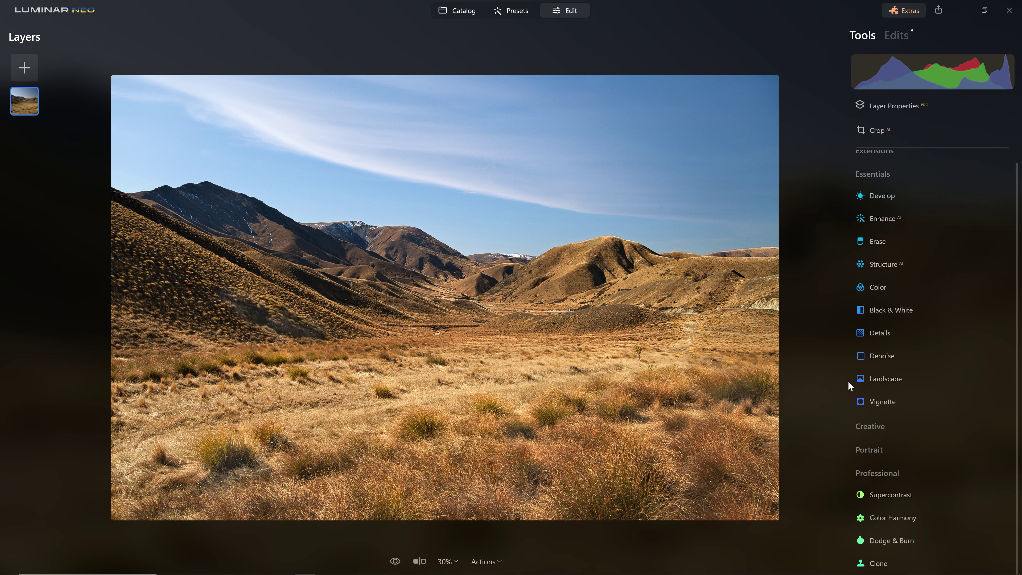
- Apply a Gaussian Blur to the whole photo with Amount 97
left_click(872, 173)
left_click(885, 208)
left_click(885, 205)
left_click(887, 209)
scroll(917, 258, "down", 2)
left_click(916, 397)
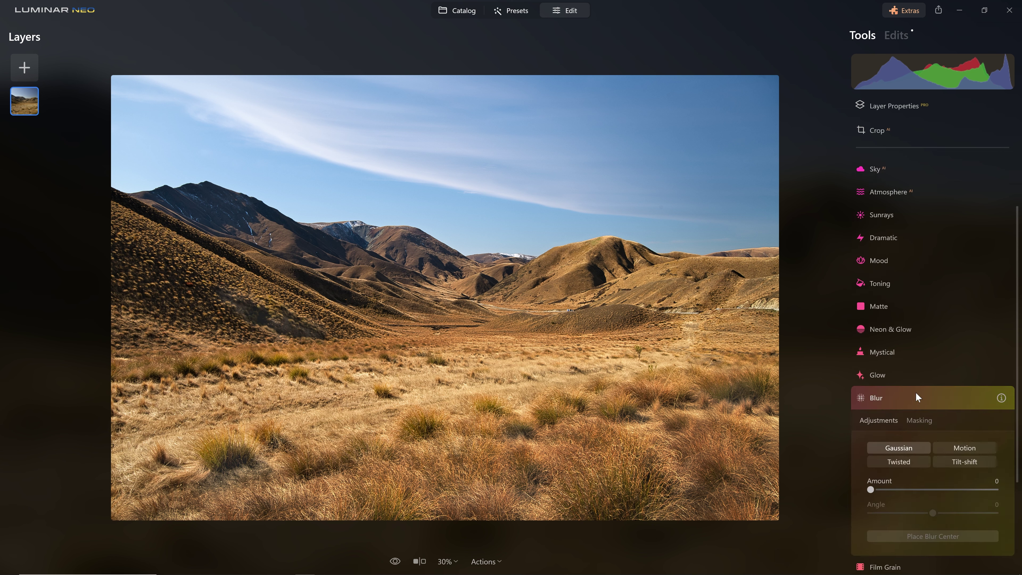
scroll(926, 388, "down", 2)
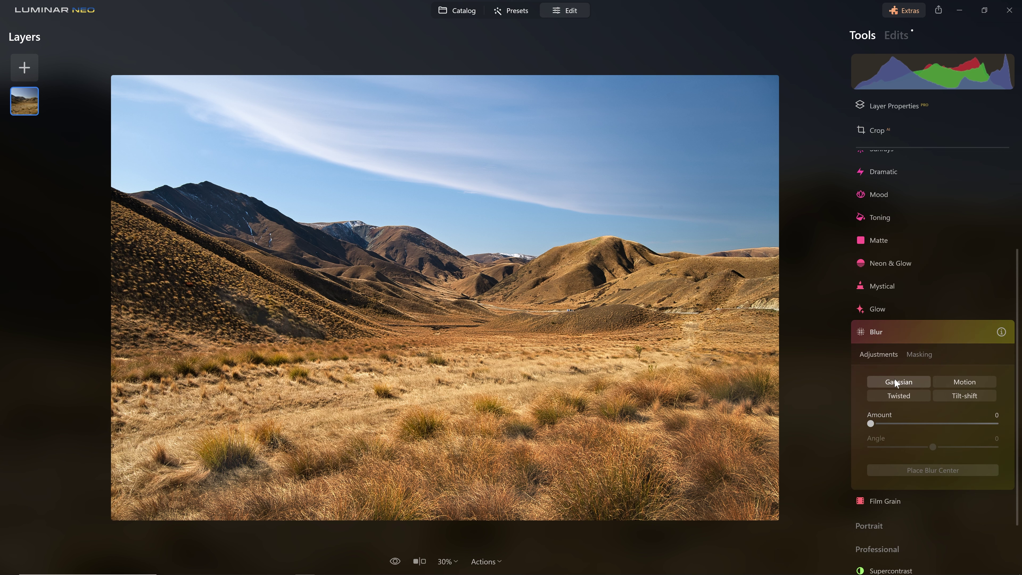
left_click_drag(872, 422, 994, 422)
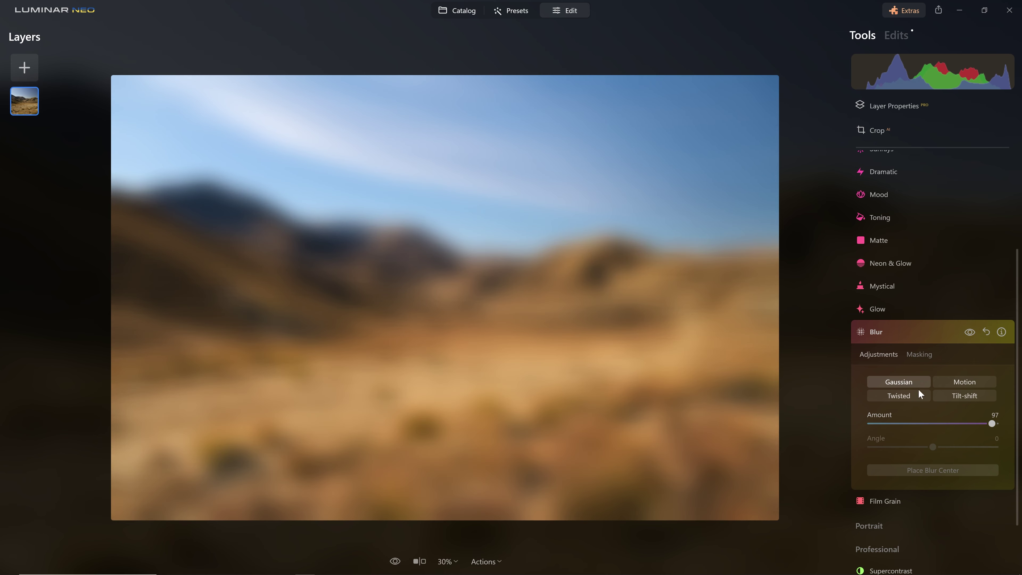
- Compare the Motion blur at Angle 34 with the Twisted and Gaussian types, and choose Tilt-shift
left_click(953, 381)
scroll(954, 381, "down", 2)
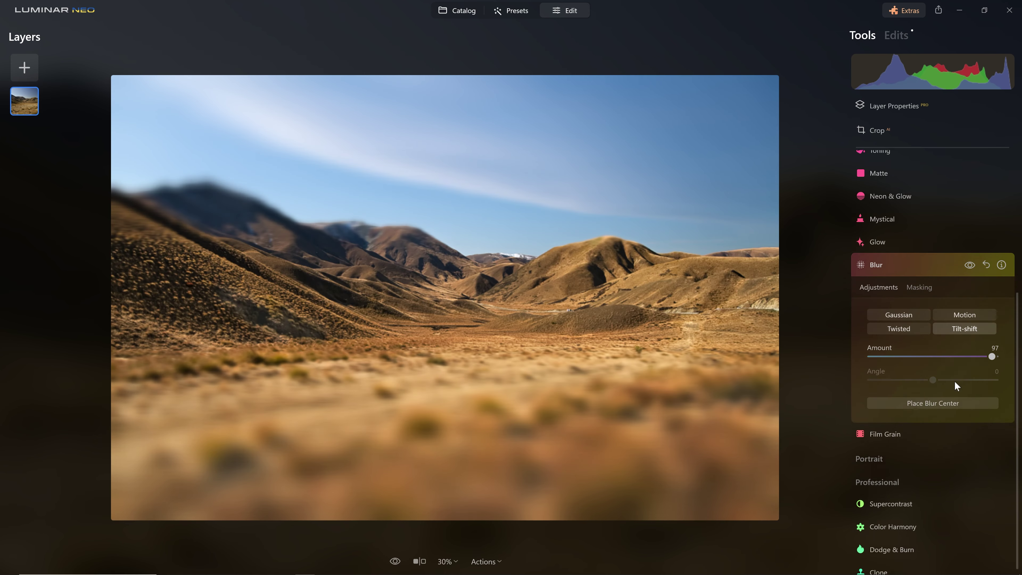
mouse_move(915, 372)
left_mouse_down()
mouse_move(906, 372)
mouse_move(955, 375)
left_mouse_up()
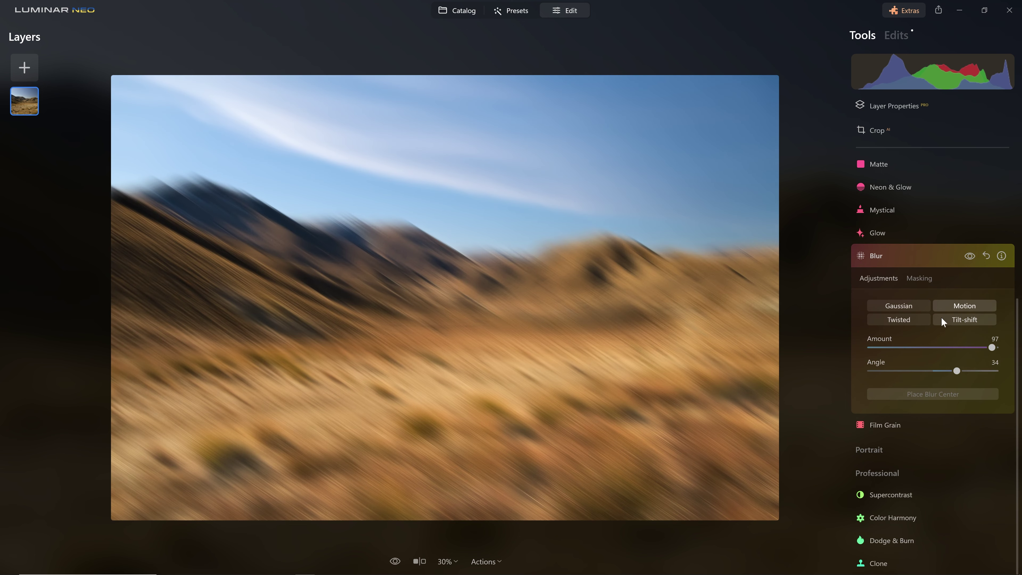
left_click(910, 320)
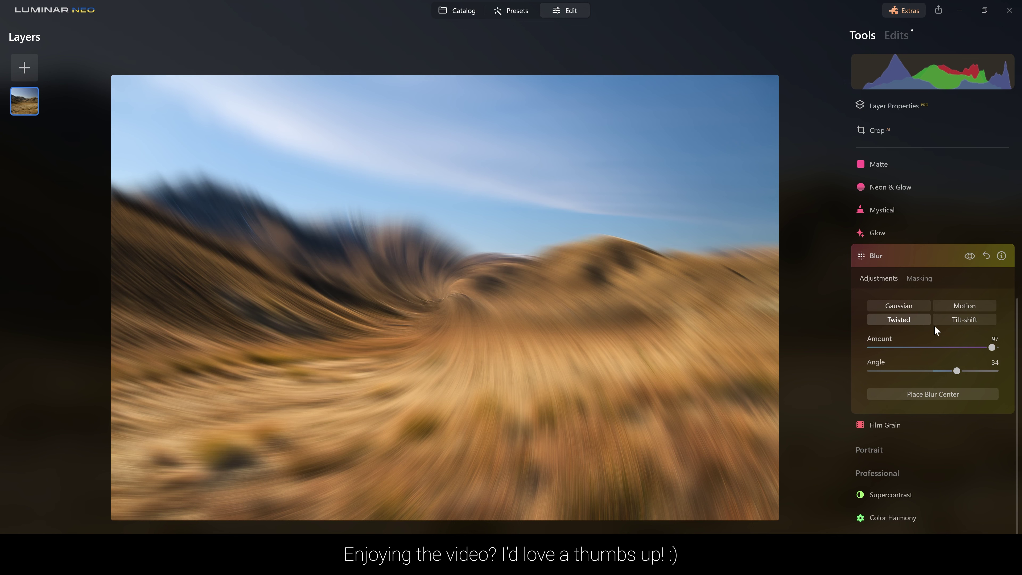
left_click(972, 318)
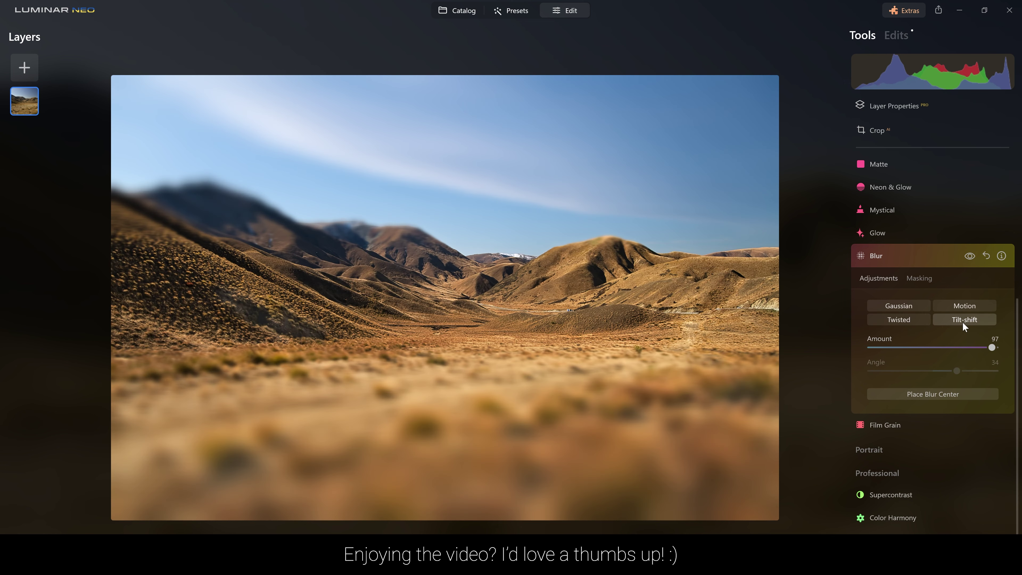
left_click(902, 309)
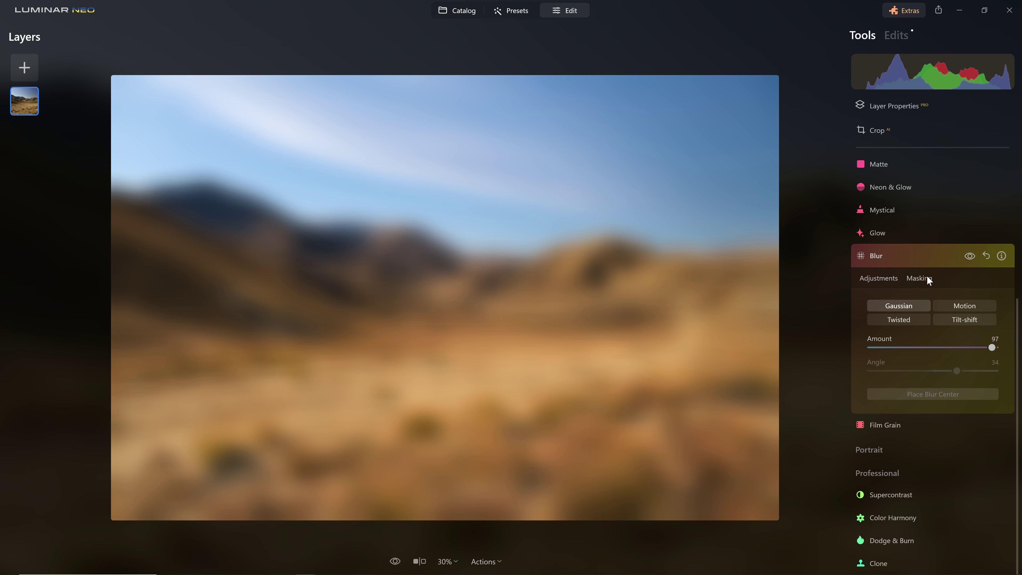
left_click(945, 316)
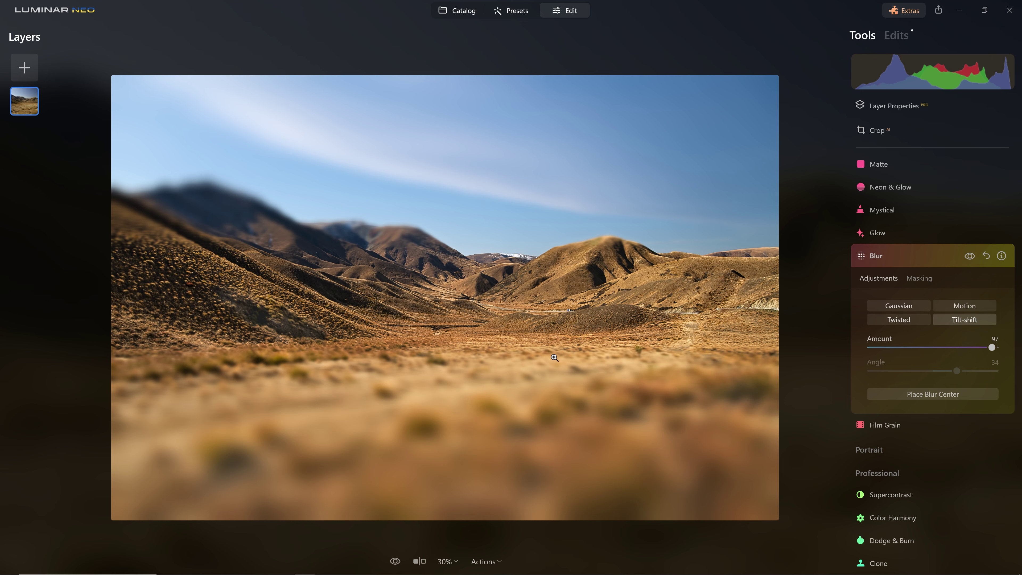
- Compare the photo with and without the Tilt-shift blur applied
left_click(970, 262)
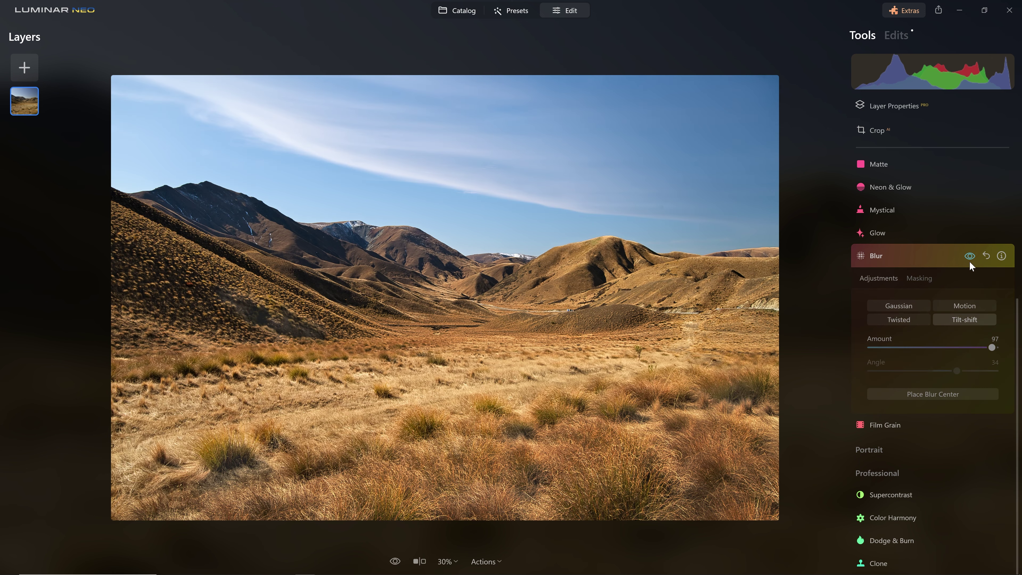
left_click(969, 261)
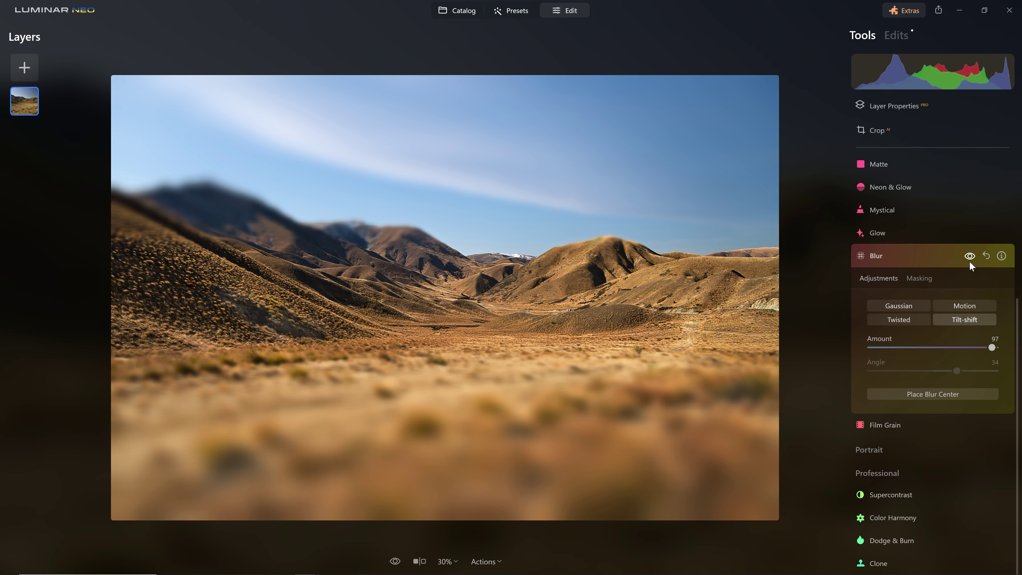
left_click(969, 262)
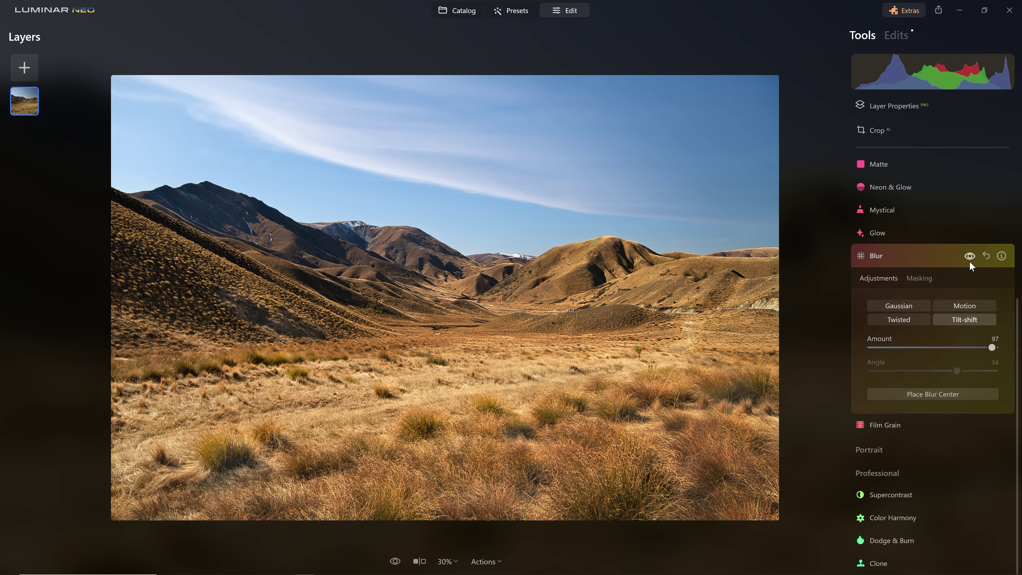
left_click(969, 261)
- Place the Tilt-shift blur center on the foreground grass, tilt the focus band upward toward the right and widen its outer falloff
left_click(932, 393)
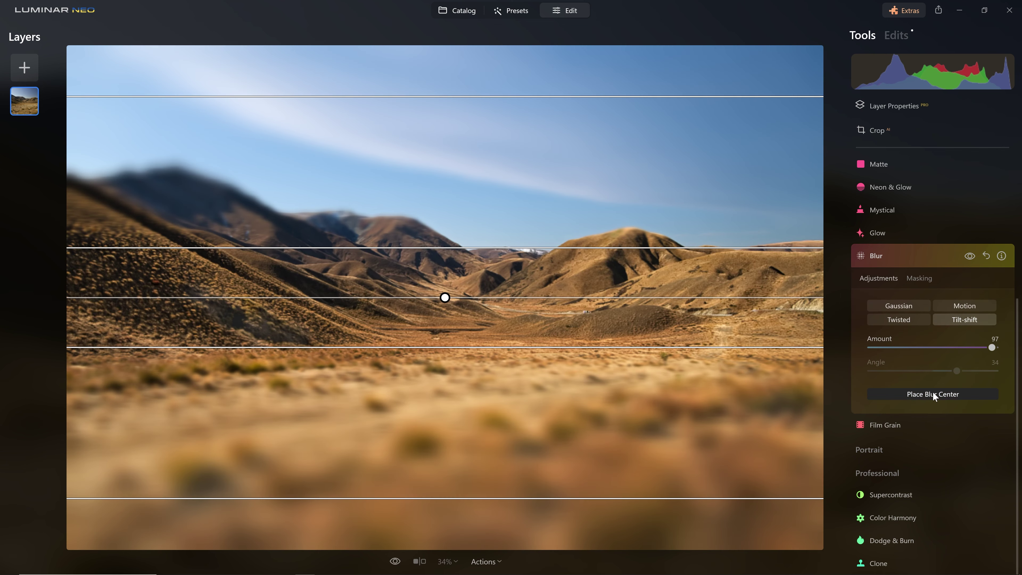
left_click_drag(443, 297, 459, 403)
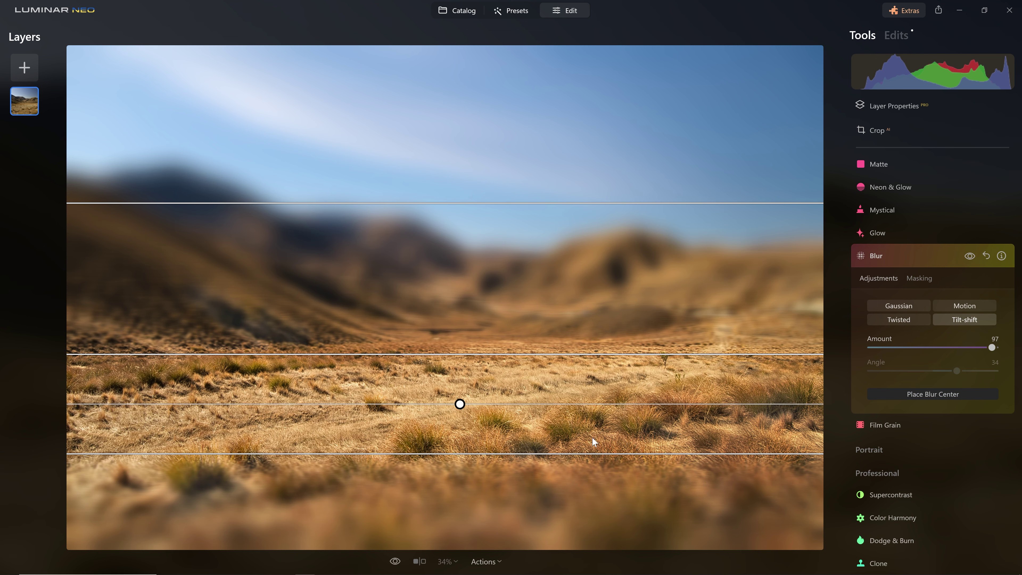
left_click_drag(674, 406, 705, 352)
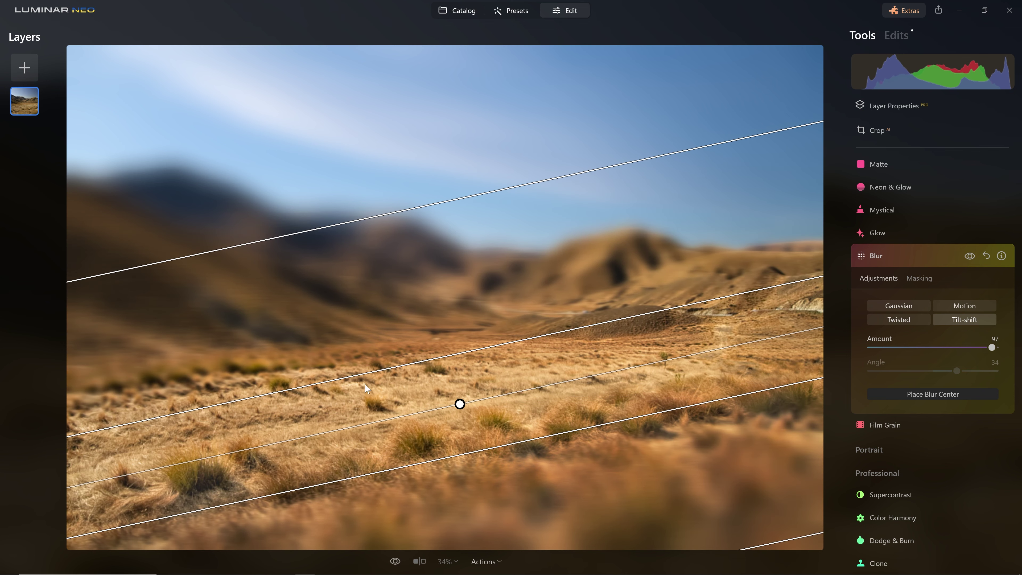
left_click_drag(459, 404, 461, 379)
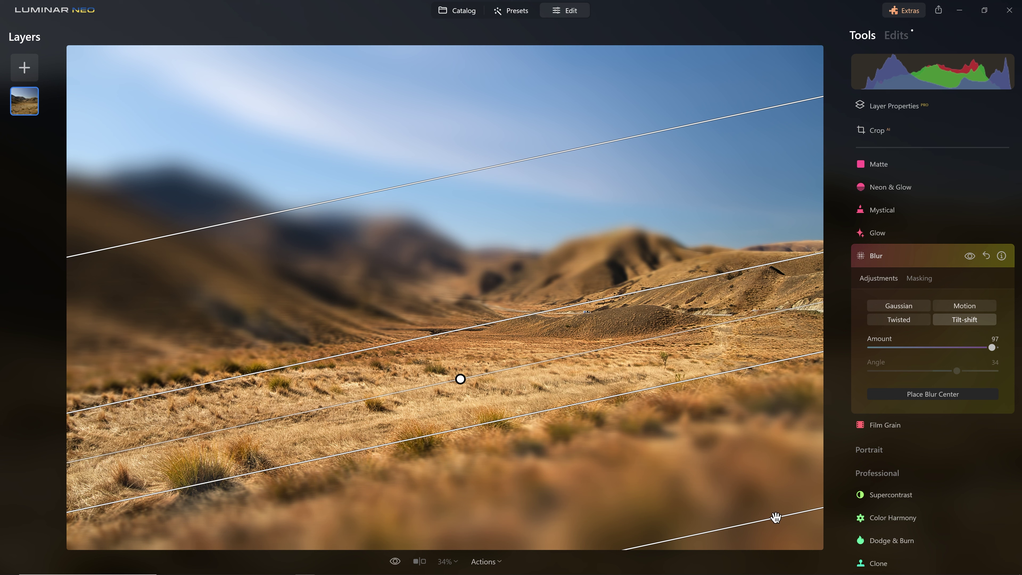
left_click_drag(753, 523, 829, 544)
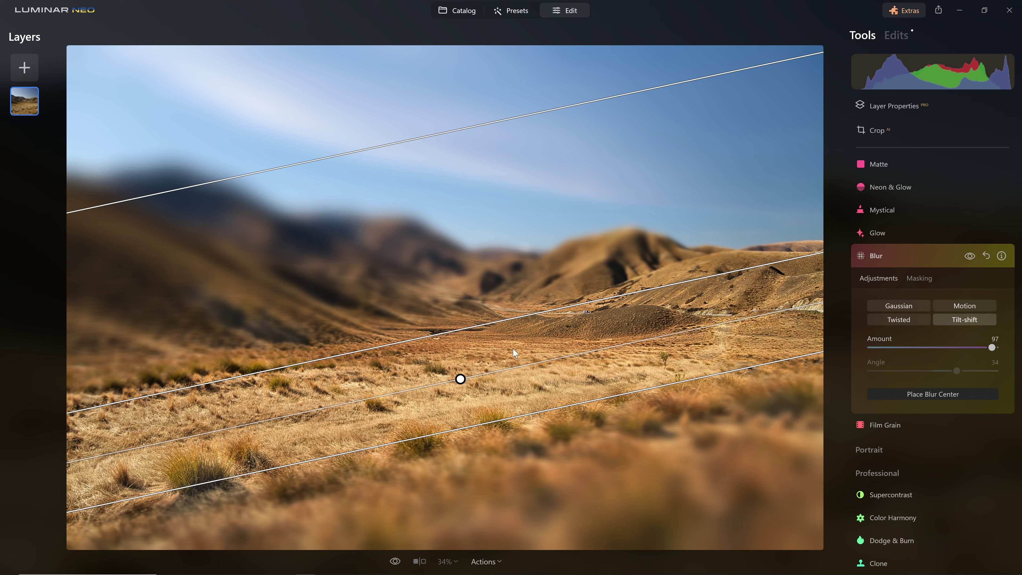
- Mask the Blur with a tilted linear gradient covering only the foreground grass
left_click(921, 275)
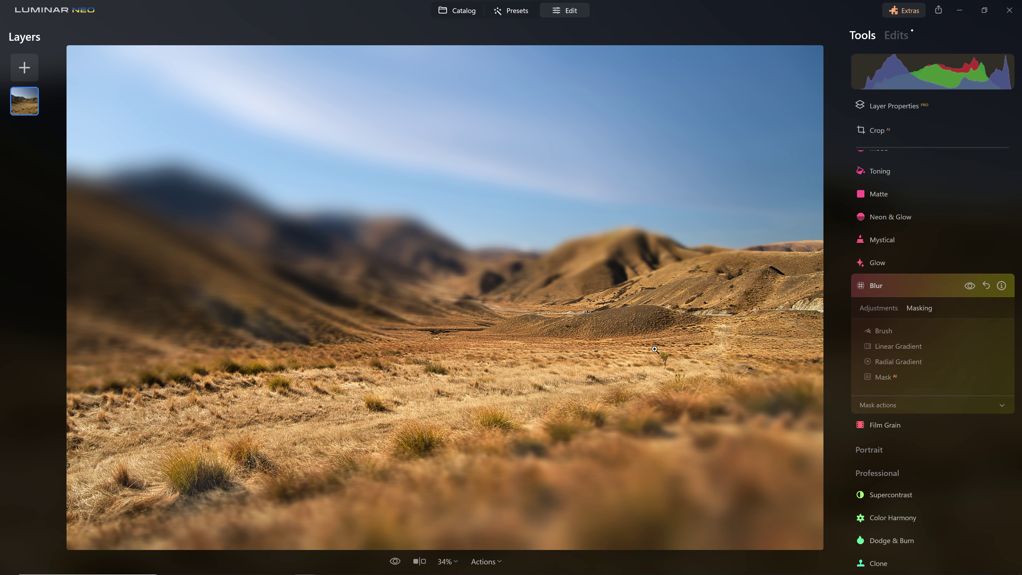
left_click(897, 345)
mouse_move(600, 415)
left_mouse_down()
mouse_move(607, 382)
mouse_move(569, 400)
left_mouse_up()
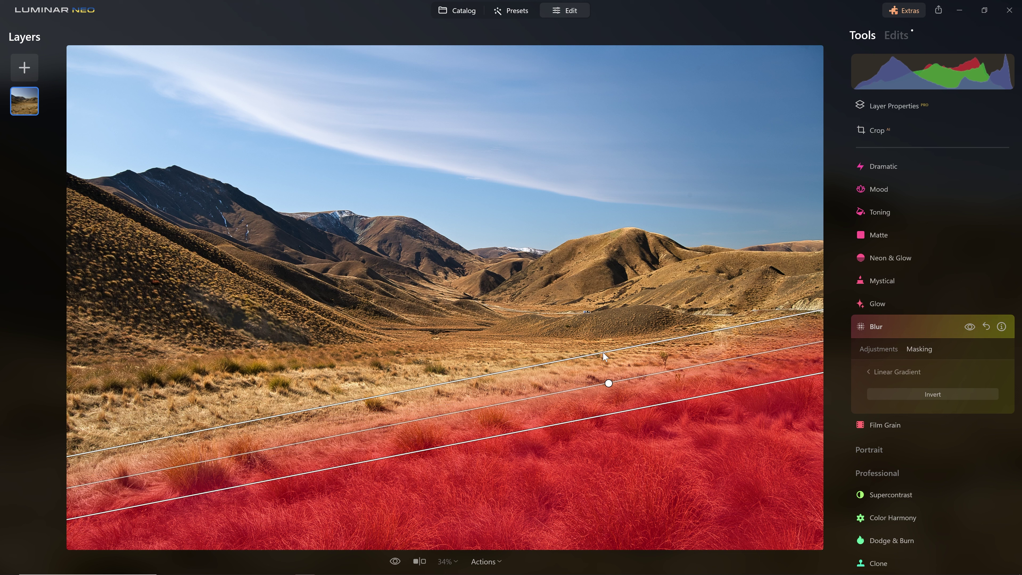
- Reduce the Tilt-shift blur Amount to 45
left_click(897, 349)
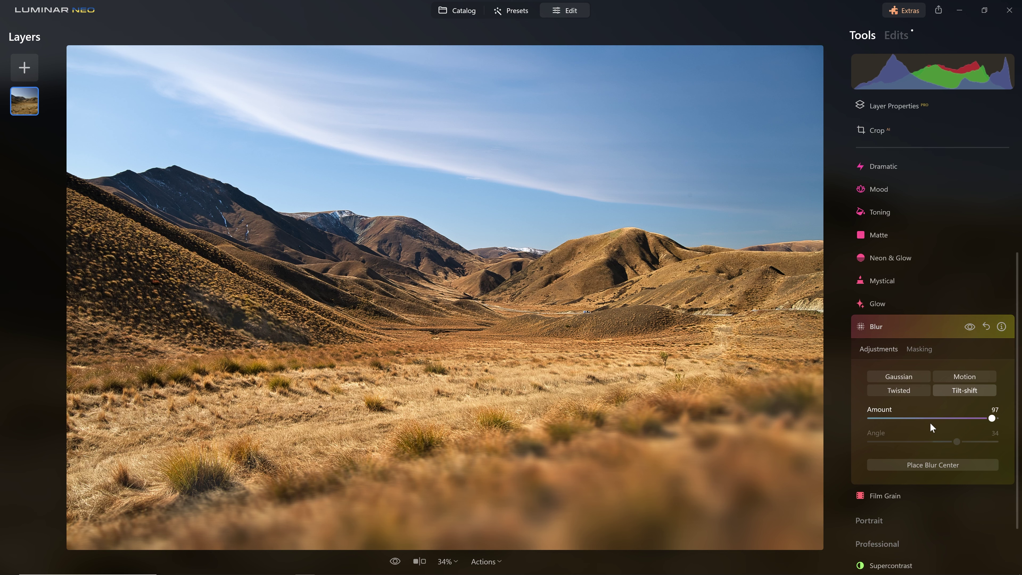
left_click(919, 418)
left_click_drag(895, 419, 926, 418)
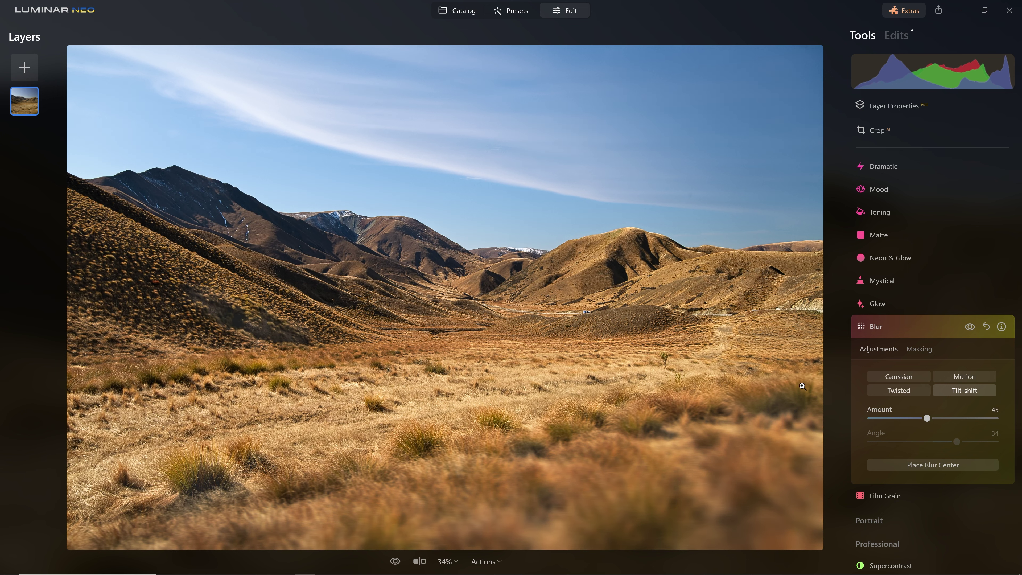
- Erase parts of the Blur mask over the foreground grass with the mask brush at Strength 45
left_click(921, 347)
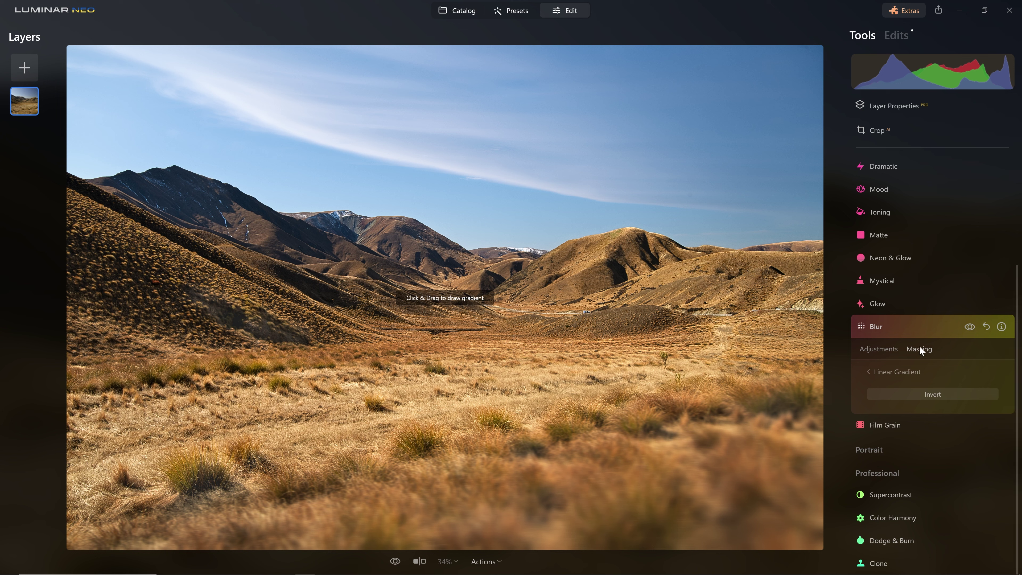
left_click(906, 373)
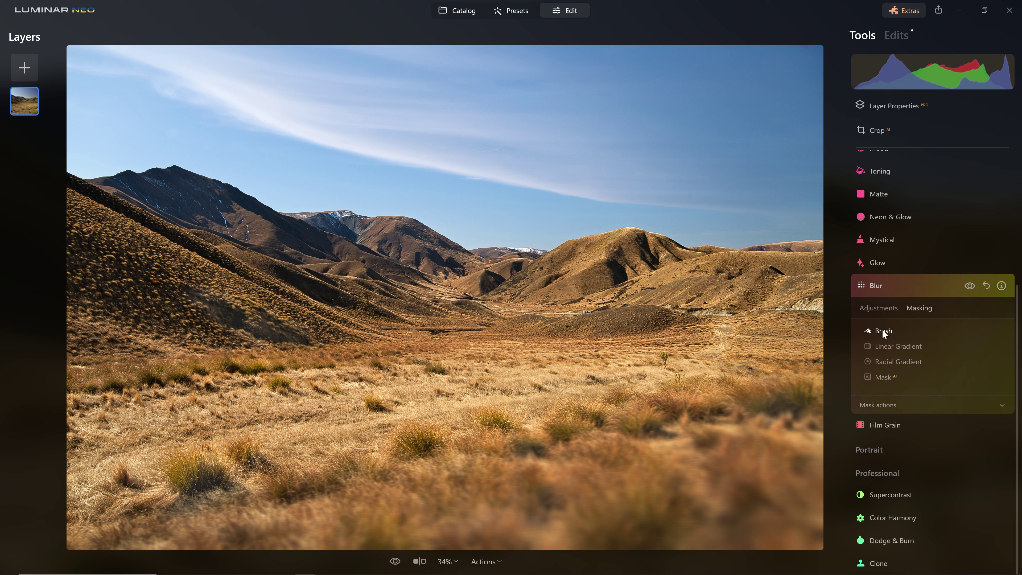
left_click(882, 329)
left_click(958, 350)
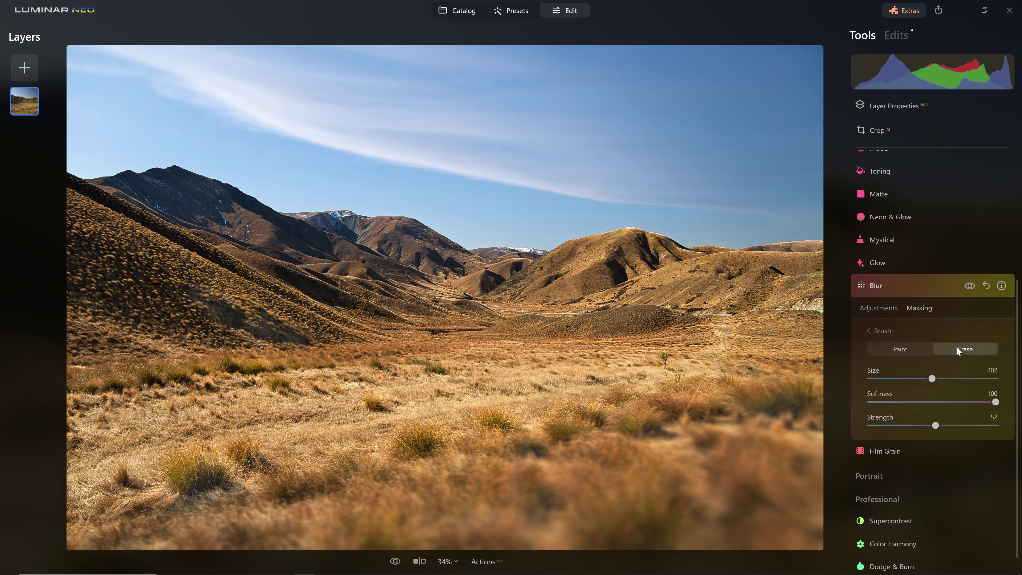
left_click(926, 429)
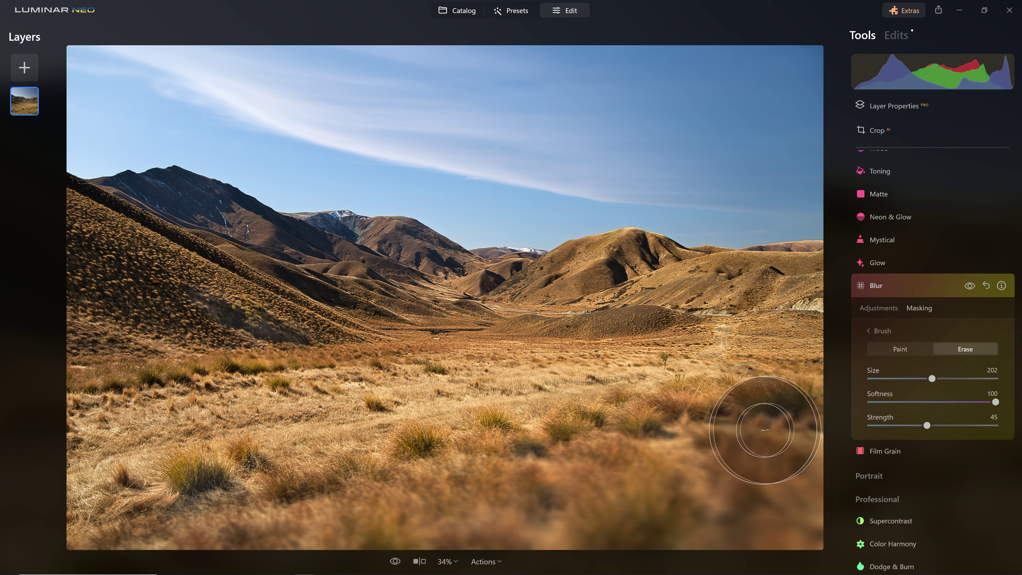
mouse_move(787, 417)
left_mouse_down()
mouse_move(582, 476)
mouse_move(160, 537)
mouse_move(456, 468)
mouse_move(825, 401)
mouse_move(639, 494)
mouse_move(466, 553)
mouse_move(857, 483)
mouse_move(674, 537)
mouse_move(776, 492)
mouse_move(779, 534)
mouse_move(837, 535)
left_mouse_up()
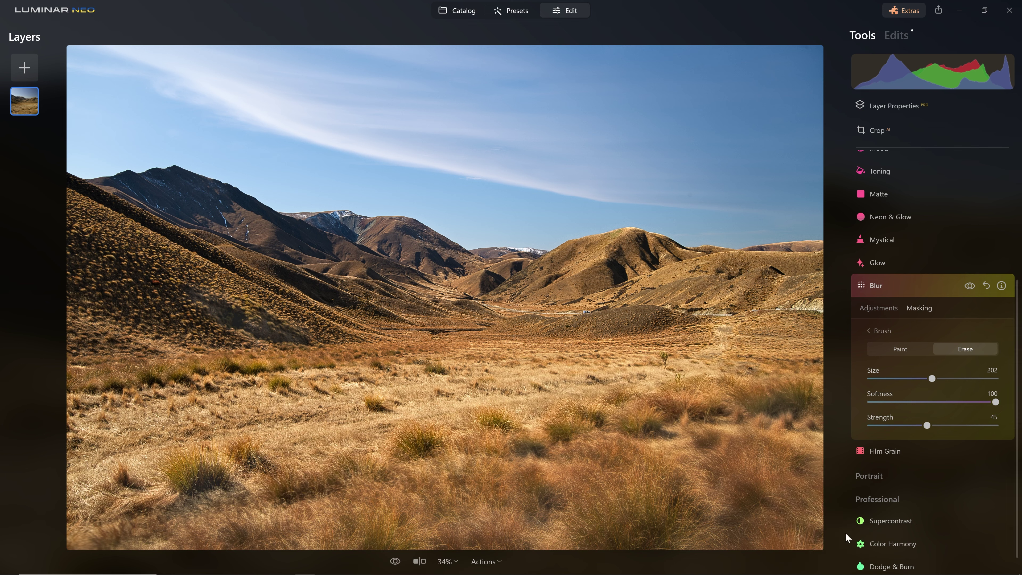
mouse_move(800, 407)
left_mouse_down()
mouse_move(748, 391)
mouse_move(427, 445)
mouse_move(240, 500)
mouse_move(155, 553)
mouse_move(73, 560)
mouse_move(94, 486)
mouse_move(9, 552)
mouse_move(93, 503)
left_mouse_up()
- Paint the Blur mask back over the lower foreground grass and compare the photo with and without the blur
left_click(891, 350)
mouse_move(380, 505)
left_mouse_down()
mouse_move(87, 535)
mouse_move(338, 527)
left_mouse_up()
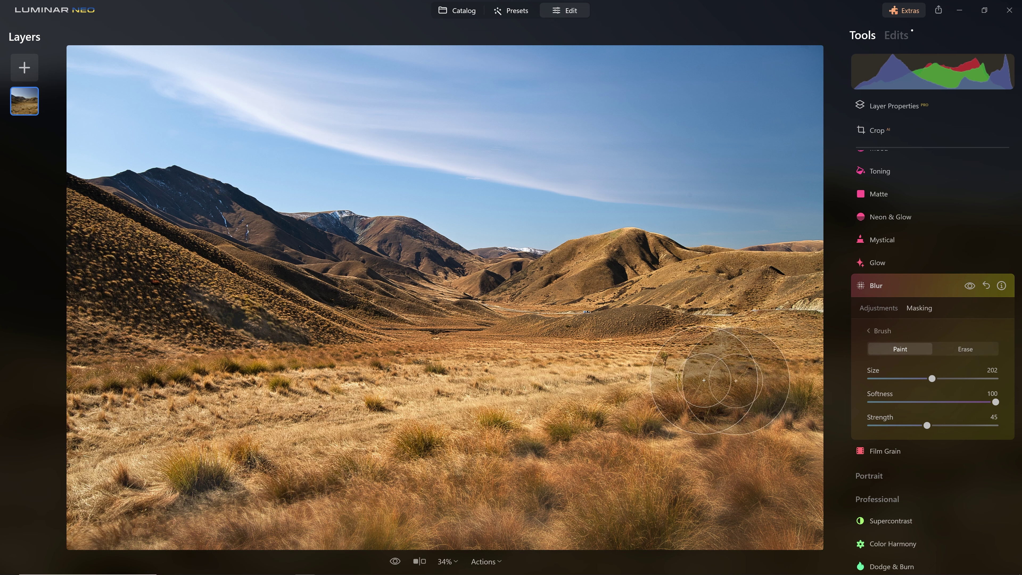
left_click(970, 286)
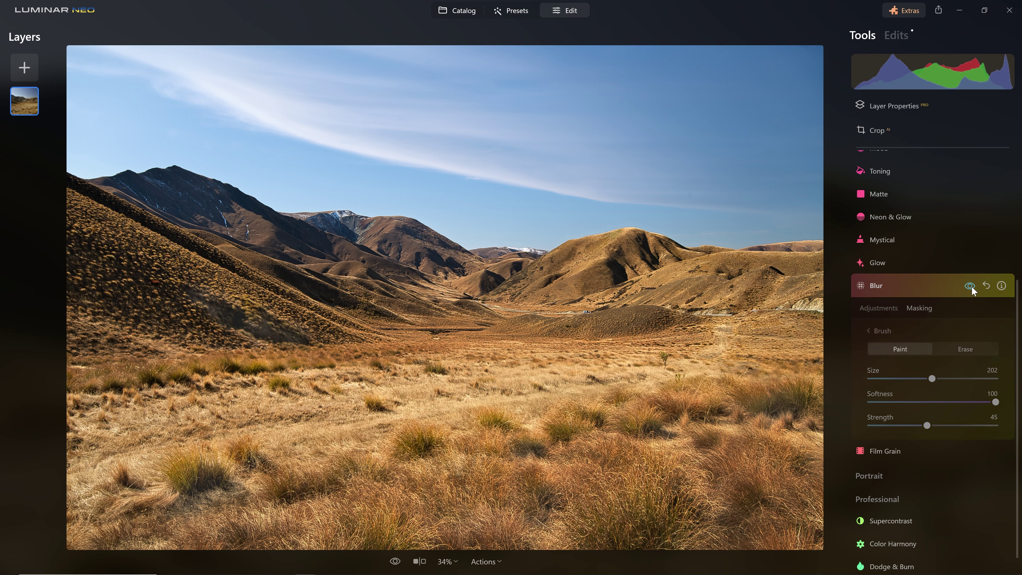
left_click(970, 286)
left_click(970, 286)
left_click(970, 285)
- Erase some of the Blur mask over the lower-left grass at Strength 27 and check the effect
left_click(965, 349)
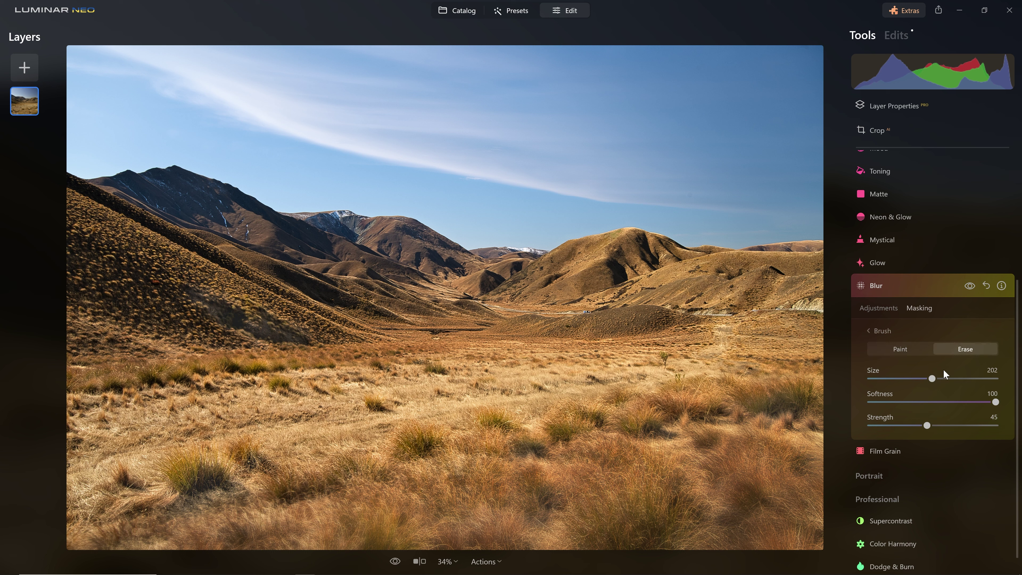
left_click(905, 426)
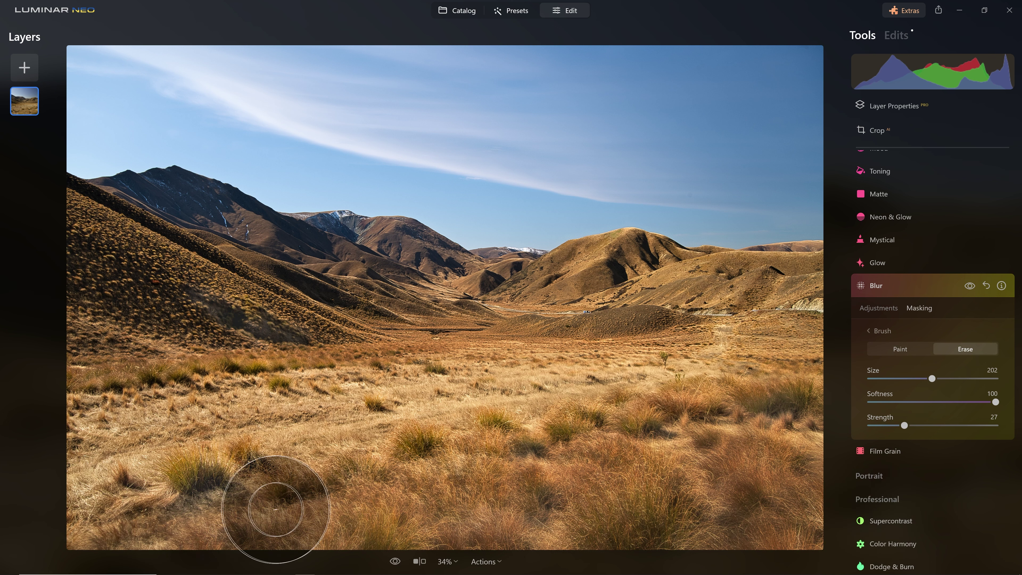
left_click(970, 286)
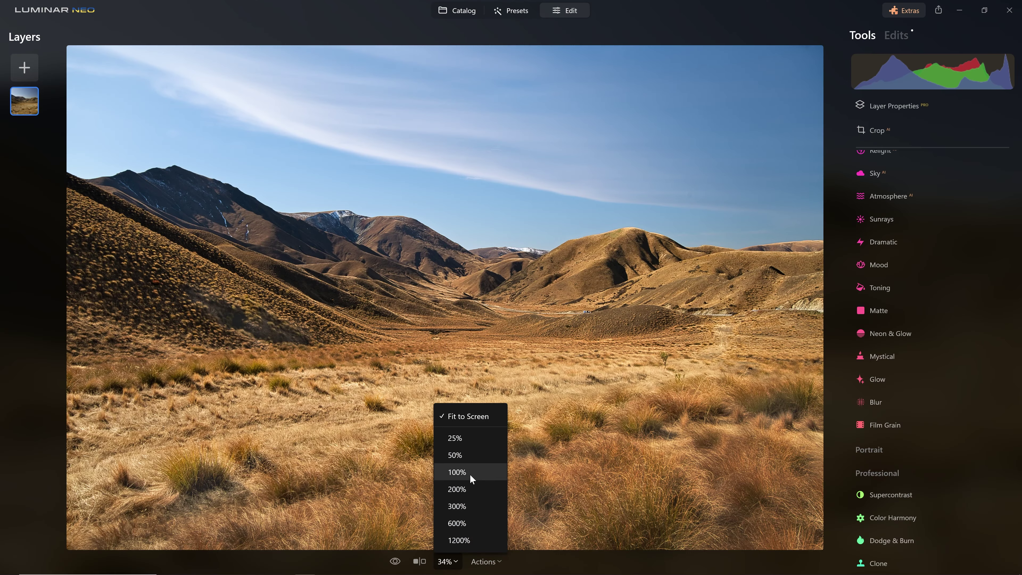
- View the photo at 100% and open the Details tool
left_click(470, 474)
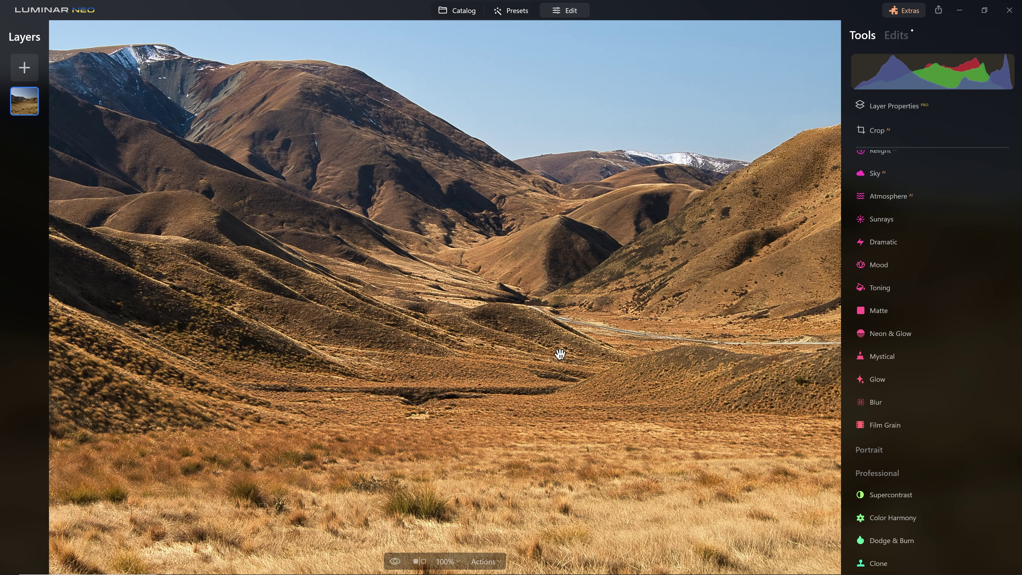
scroll(884, 201, "up", 2)
left_click(889, 211)
left_click(892, 189)
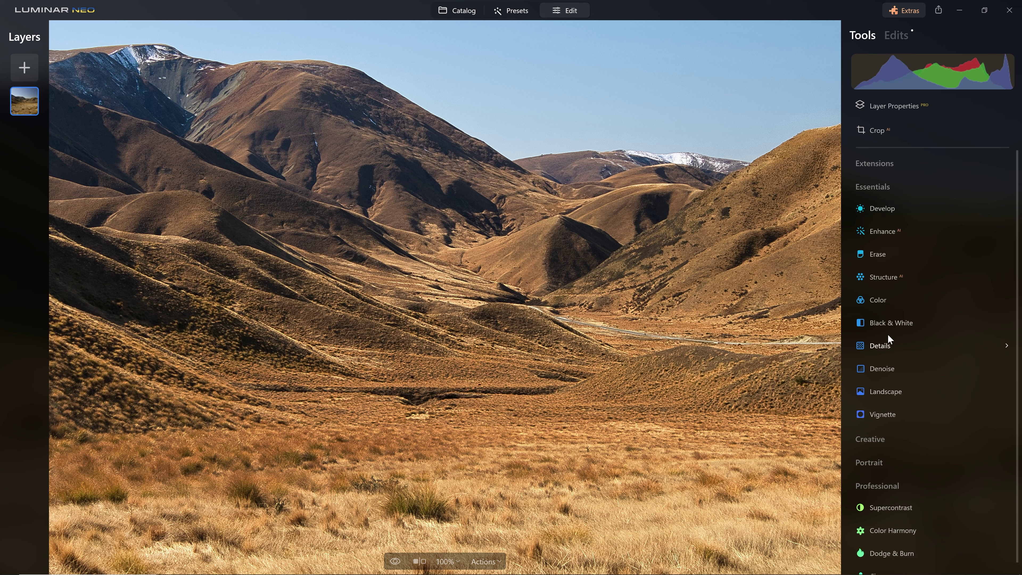
left_click(889, 345)
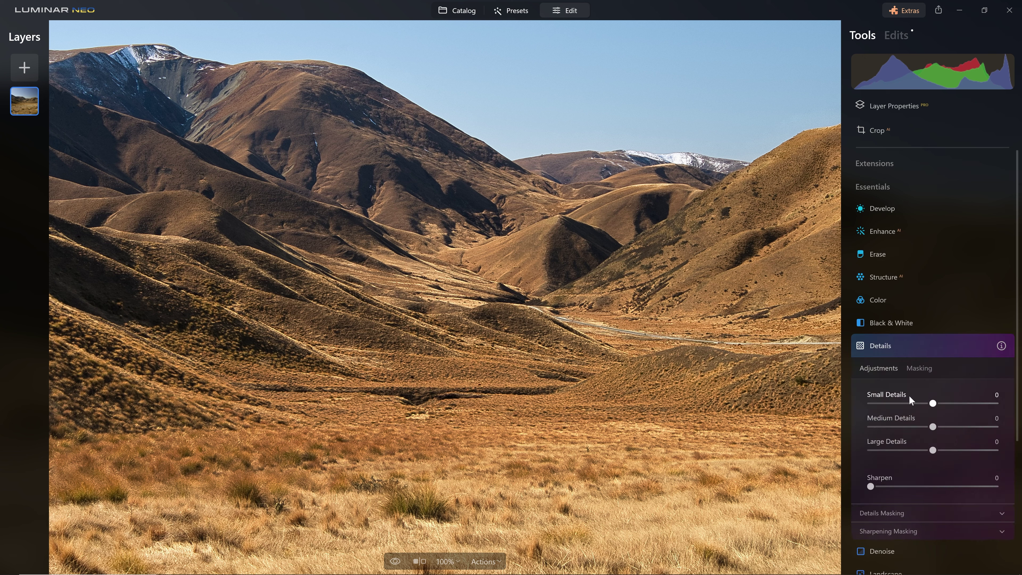
- Try Small, Medium and Large Details and Sharpen all at 100, and inspect the hills and the whole photo
left_click_drag(939, 404, 1009, 405)
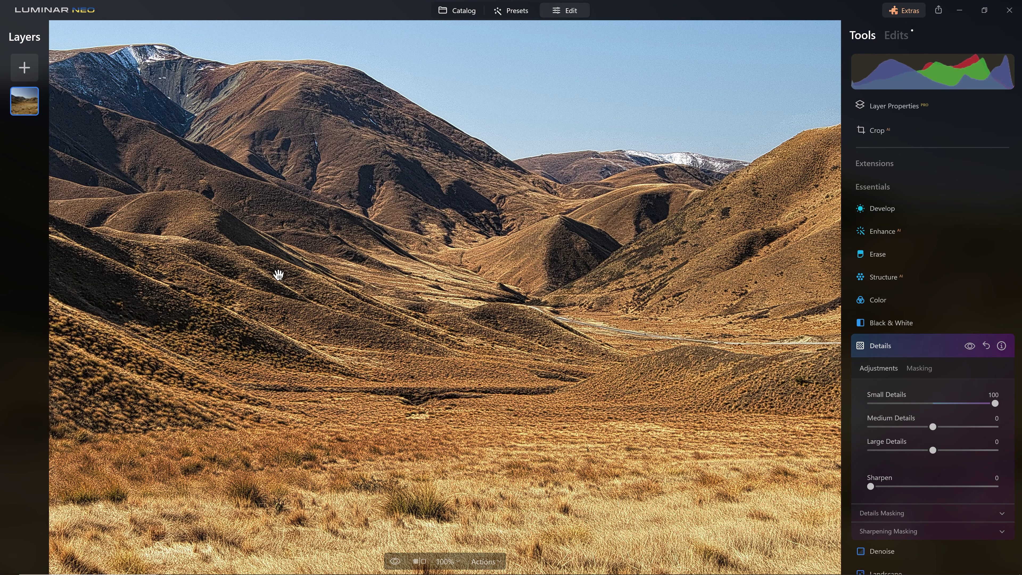
left_click(300, 279)
left_click_drag(932, 426, 996, 427)
left_click(995, 450)
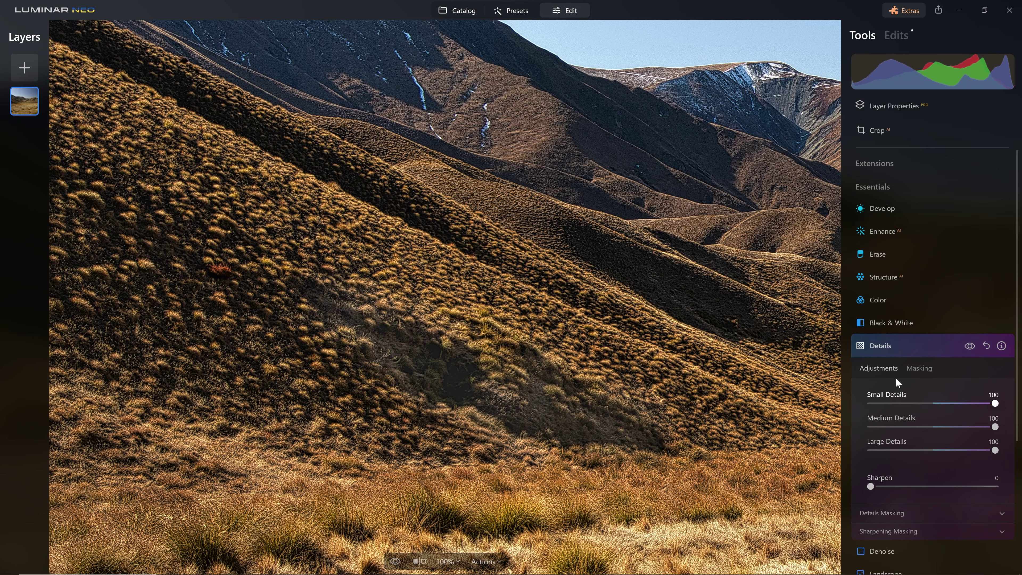
left_click_drag(919, 485, 996, 486)
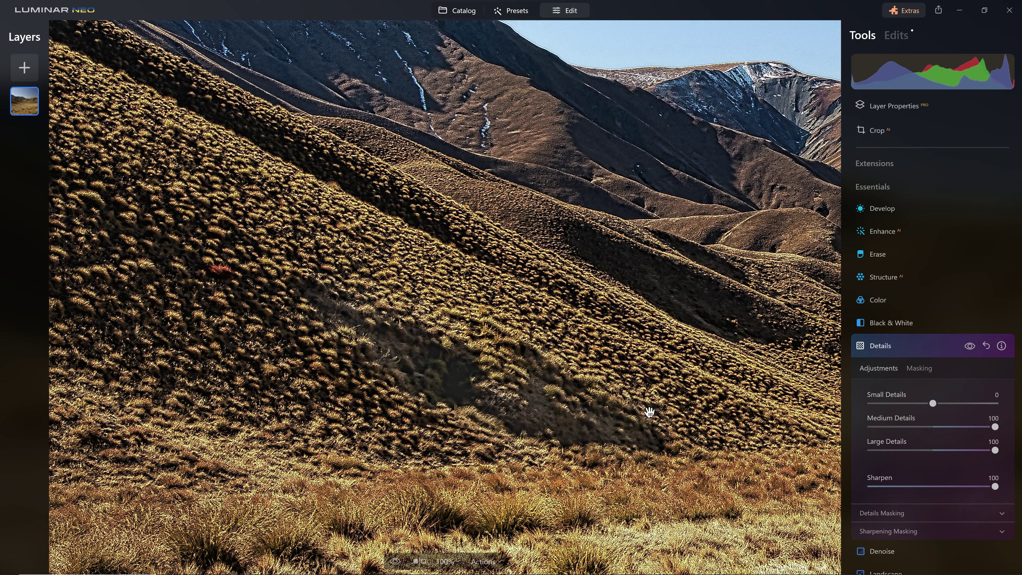
key("ctrl+z")
key("ctrl+0")
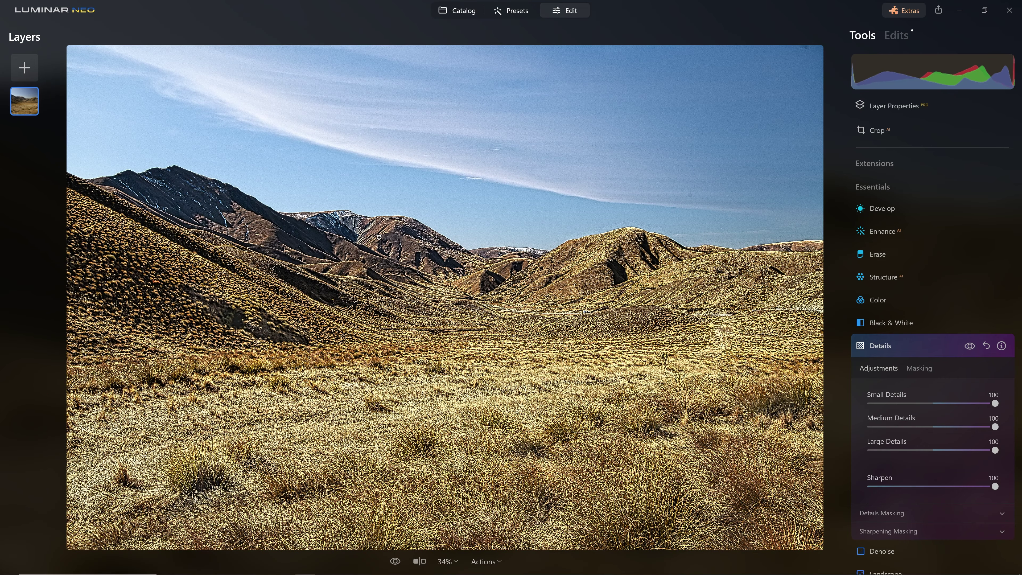
left_click(368, 265)
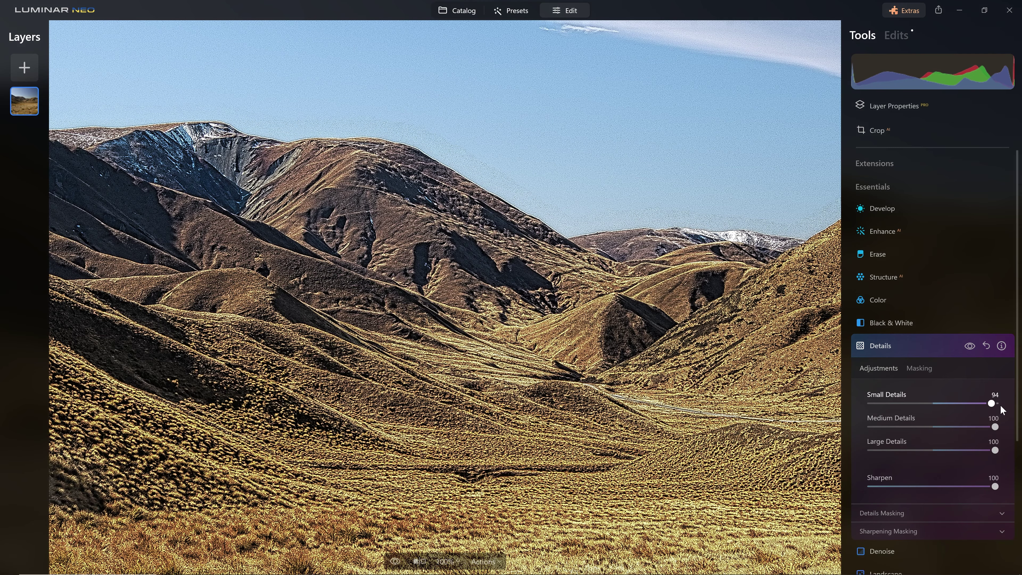
- Set Small Details to 14, Medium Details to -68, Large Details to -100 and Sharpen to 70
left_click_drag(980, 404, 977, 403)
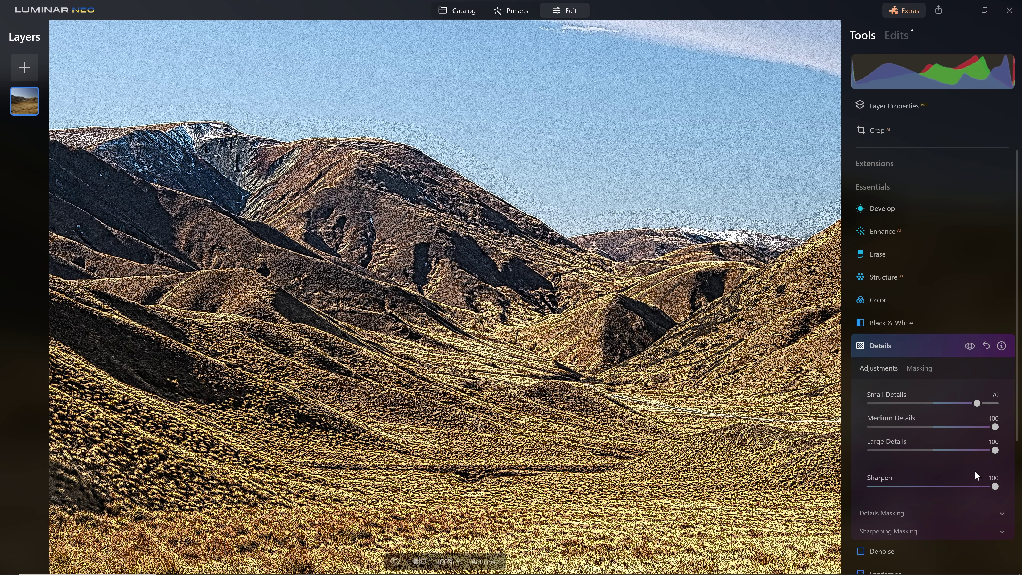
left_click_drag(995, 486, 951, 487)
left_click_drag(976, 403, 973, 403)
left_click_drag(928, 426, 917, 427)
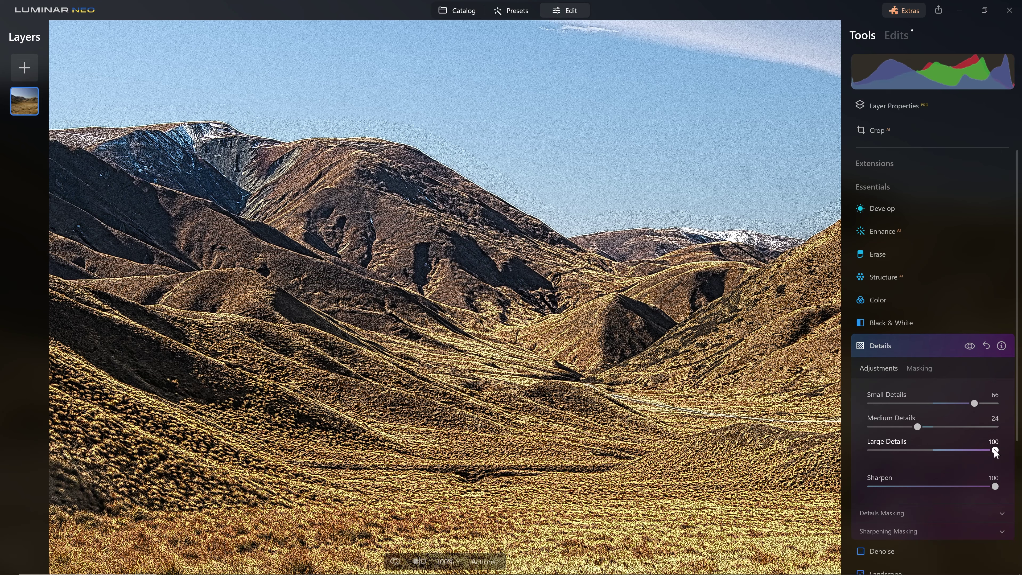
left_click_drag(890, 450, 841, 446)
left_click_drag(946, 404, 941, 404)
left_click_drag(995, 486, 959, 486)
- Compare the hills at 100% with and without the Details adjustments
left_click(969, 346)
left_click(969, 346)
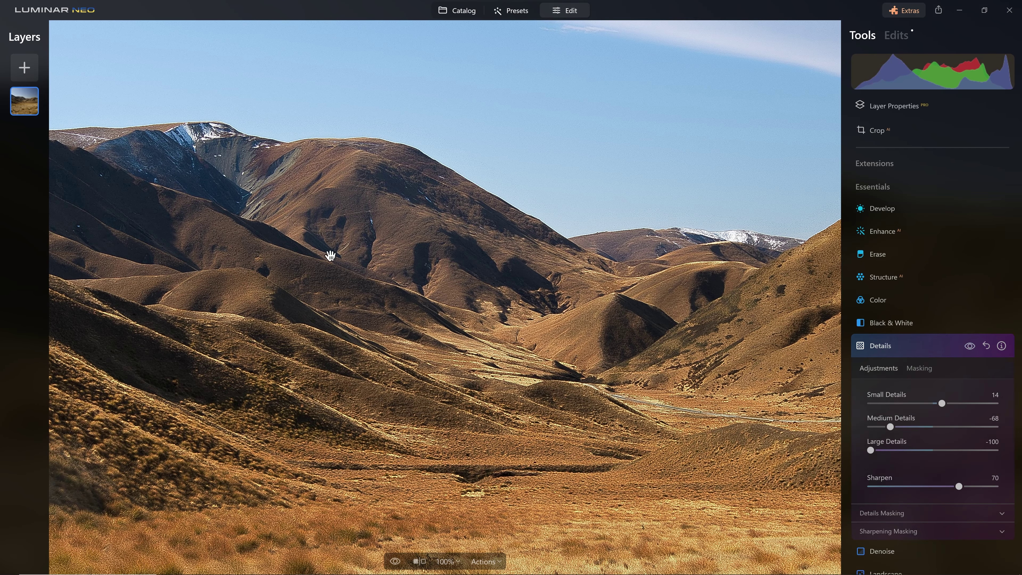
left_click(969, 346)
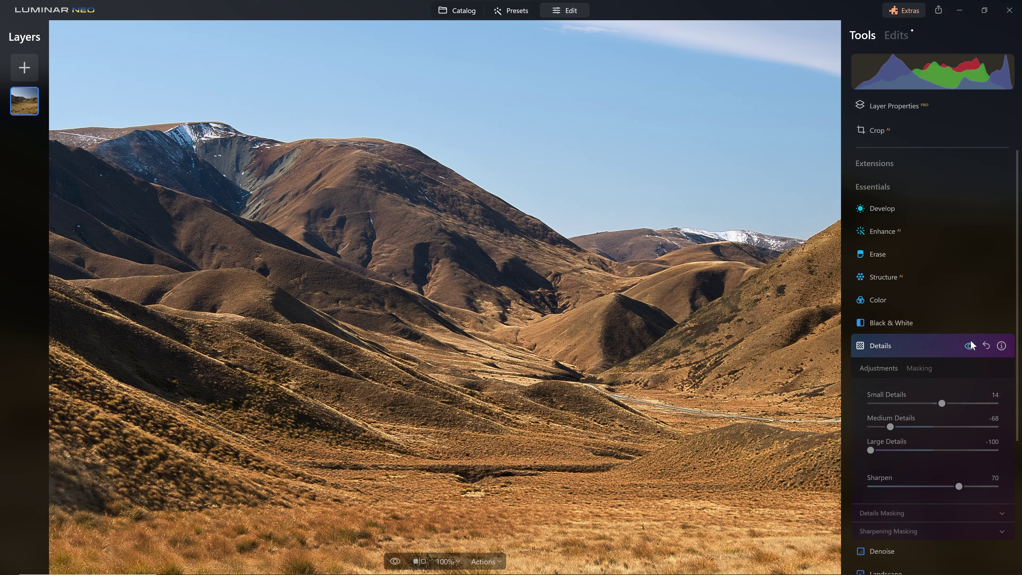
left_click(970, 340)
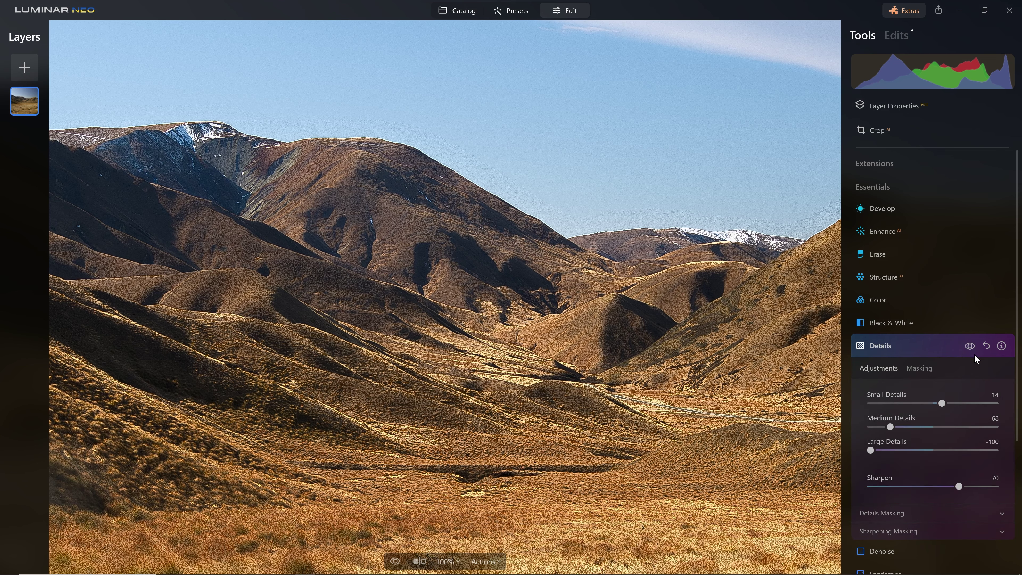
- Compare the whole photo with and without the Details adjustments
left_click(970, 353)
left_click(970, 352)
key("ctrl+0")
left_click(970, 345)
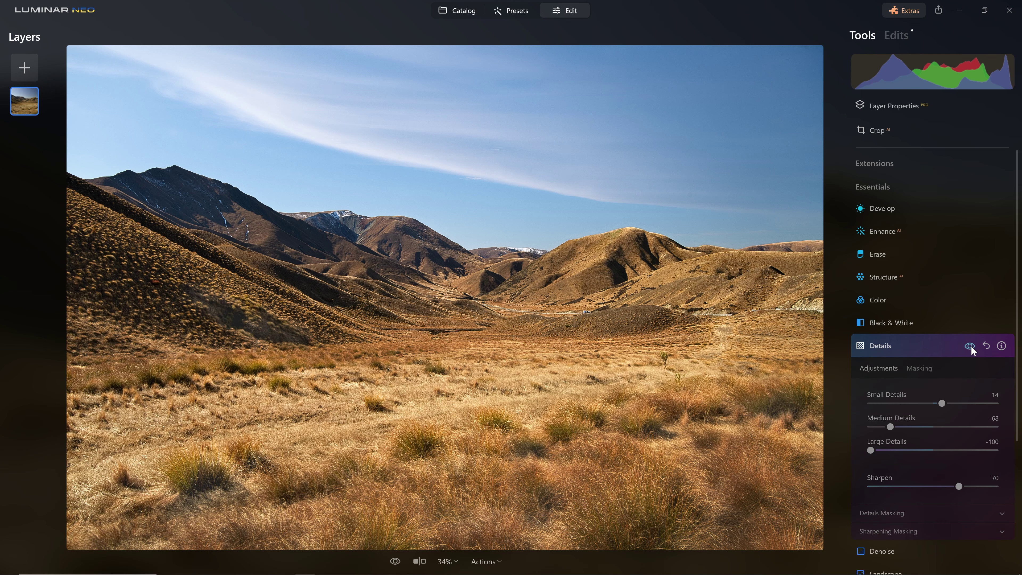
left_click(970, 346)
left_click(971, 346)
left_click(971, 346)
left_click(971, 345)
left_click(970, 346)
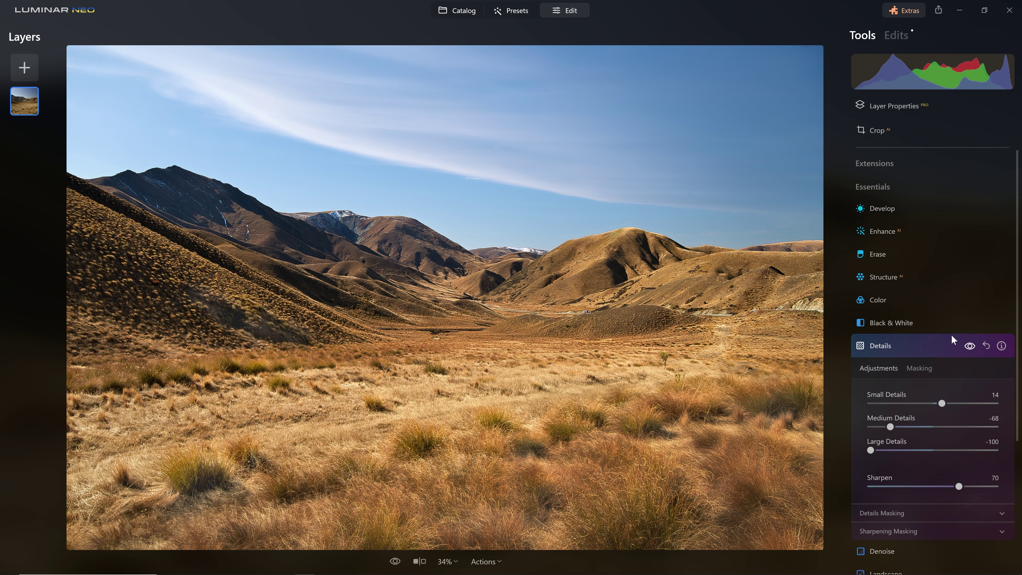
- Compare the large sunlit hill at 100% with and without the Details adjustments
left_click(588, 262)
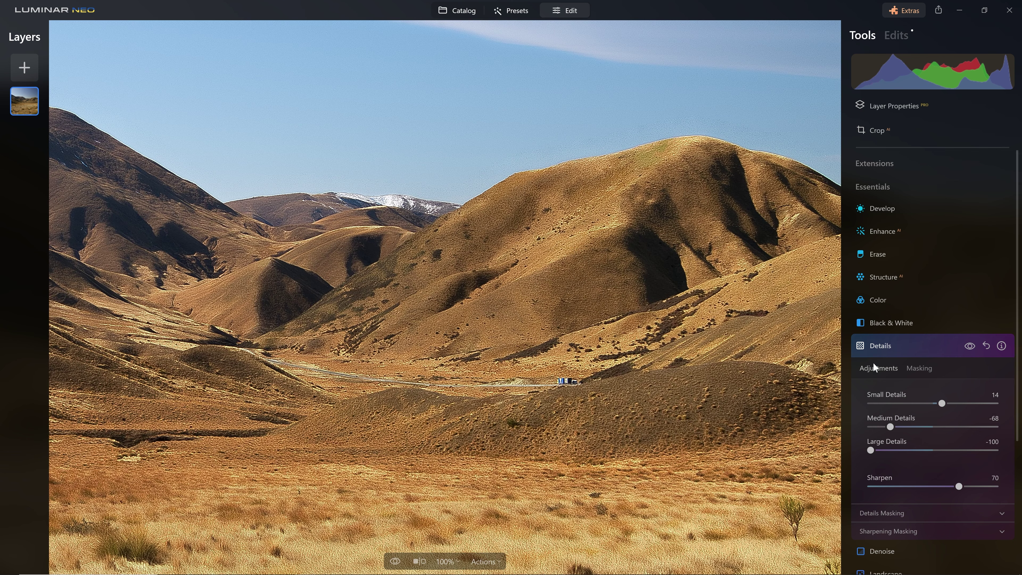
left_click(973, 347)
left_click(970, 345)
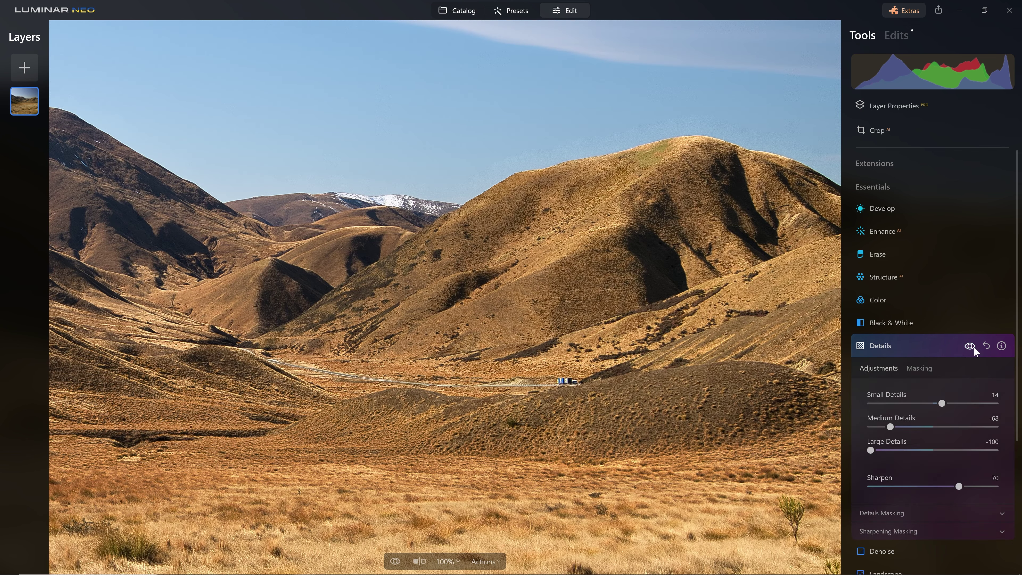
left_click(969, 345)
left_click(969, 346)
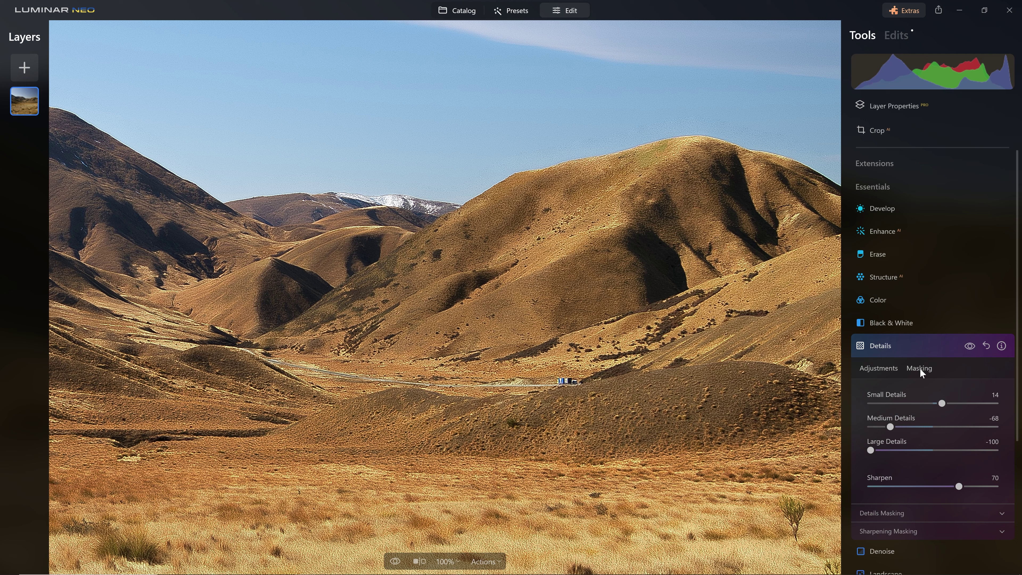
- Reduce the Details effect to Small Details 7, Medium Details -22, Large Details -56 and Sharpen 37
left_click_drag(890, 427, 908, 427)
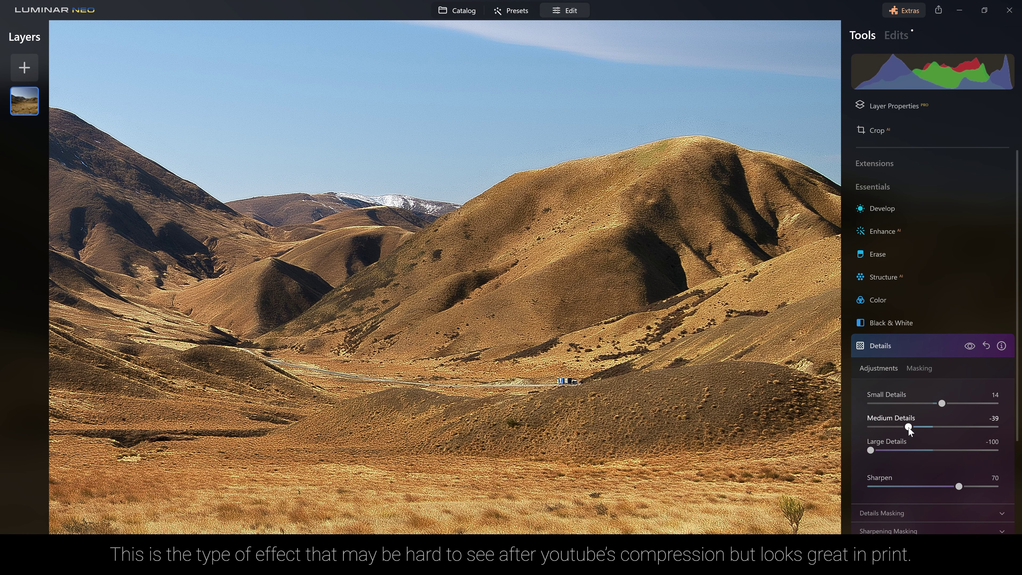
left_click_drag(911, 428, 938, 404)
left_click_drag(958, 486, 918, 486)
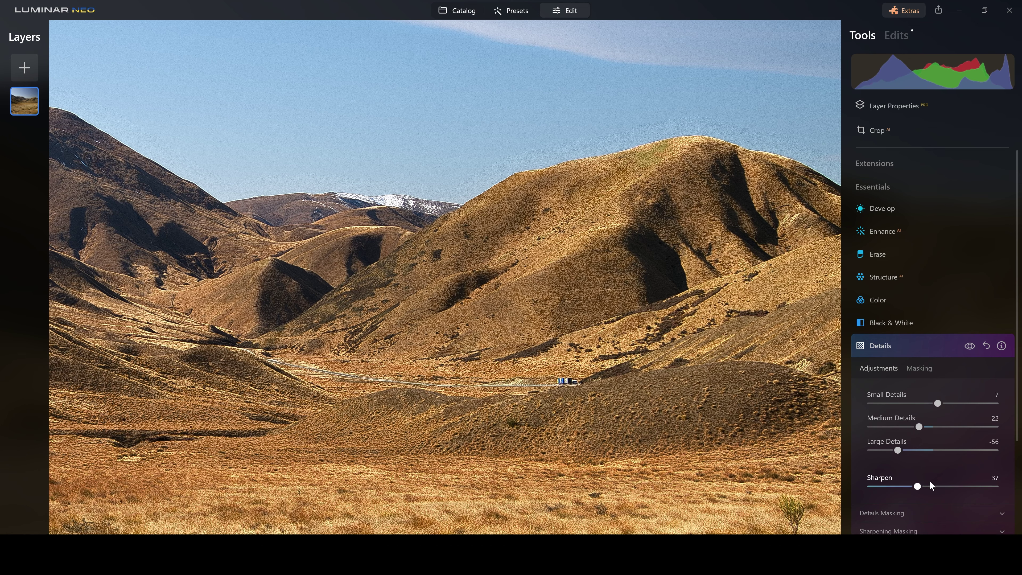
left_click(971, 351)
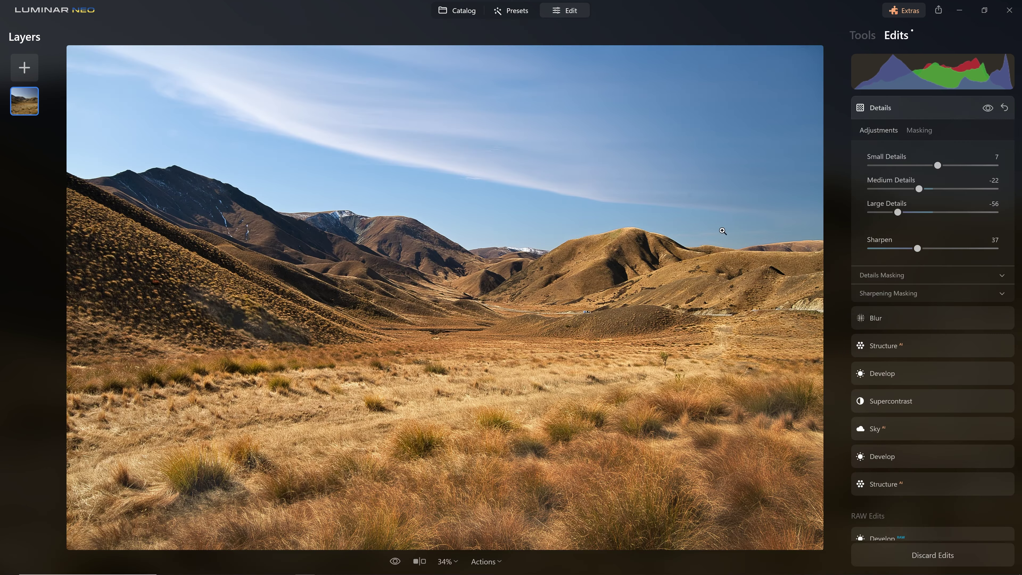
left_click(932, 279)
left_click(901, 285)
left_click(903, 286)
left_click(555, 222)
left_click(420, 240)
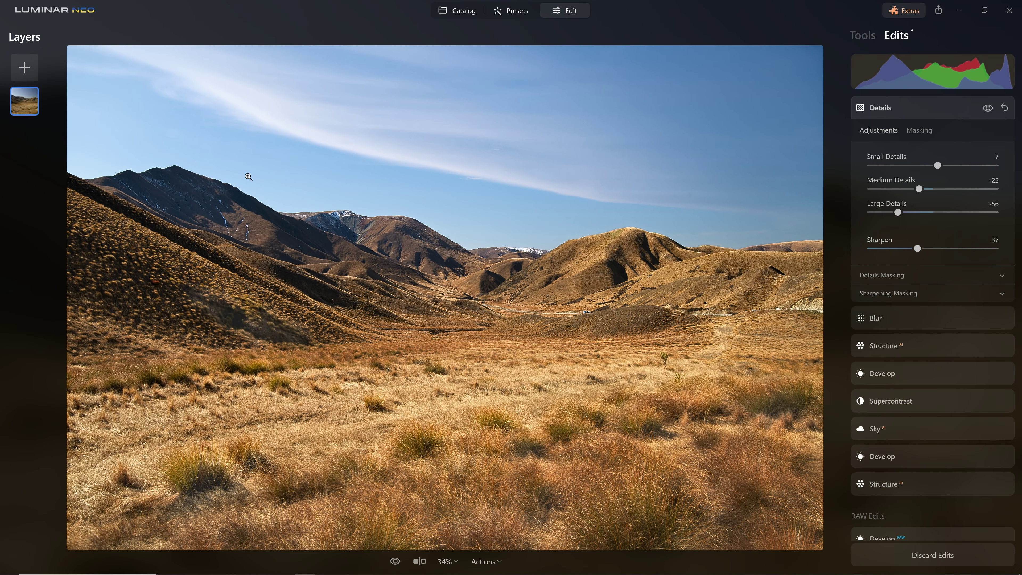
- Add a vignette with Amount -76 and Feather 66, and compare the photo with and without it
left_click(862, 35)
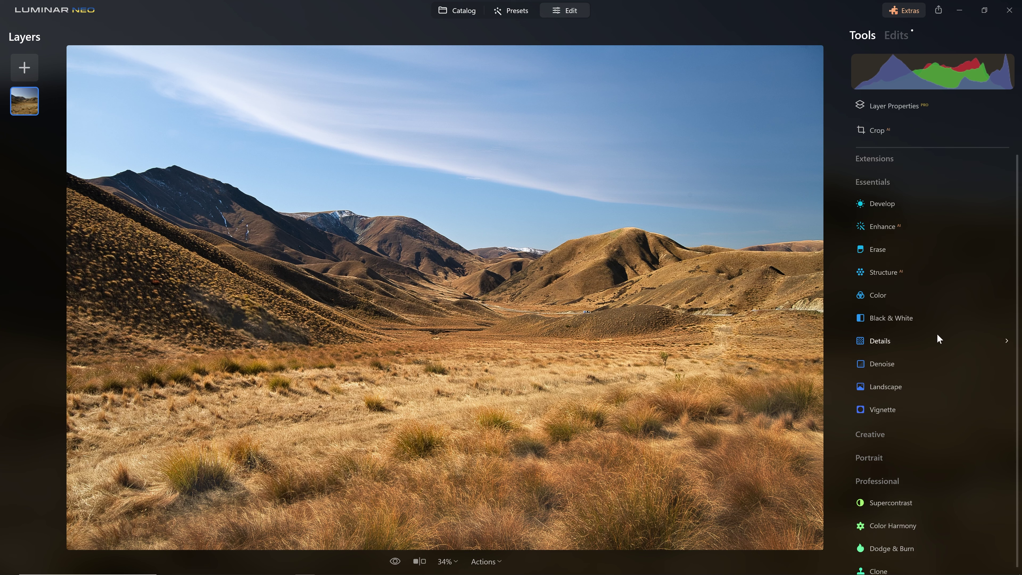
left_click(912, 407)
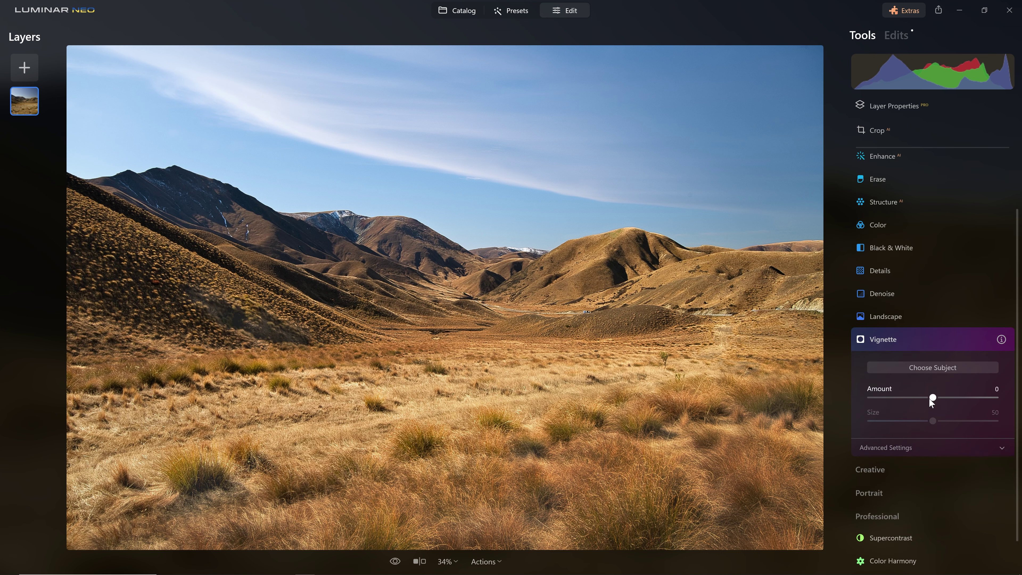
left_click_drag(920, 398, 885, 398)
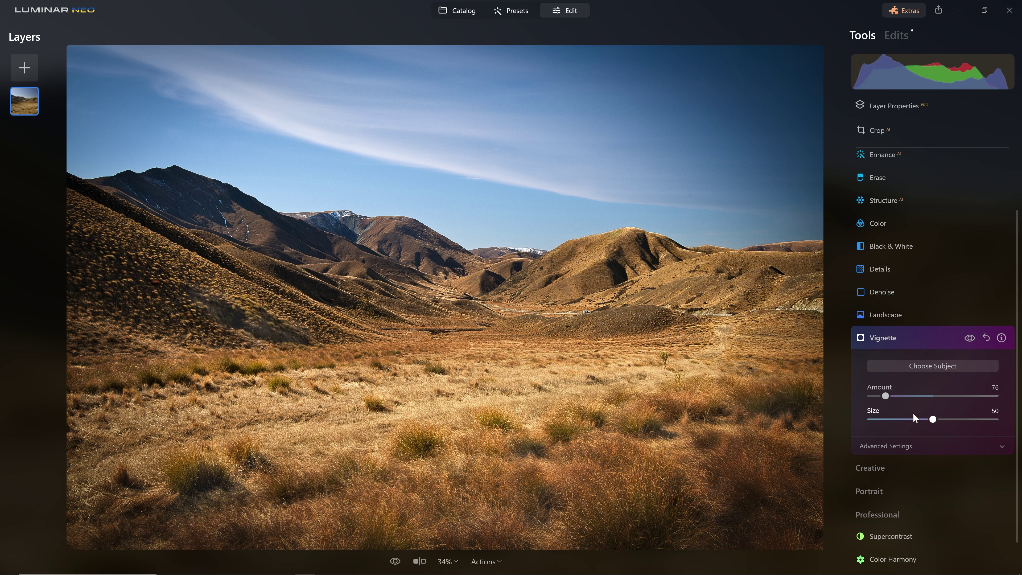
left_click(934, 443)
scroll(933, 495, "down", 2)
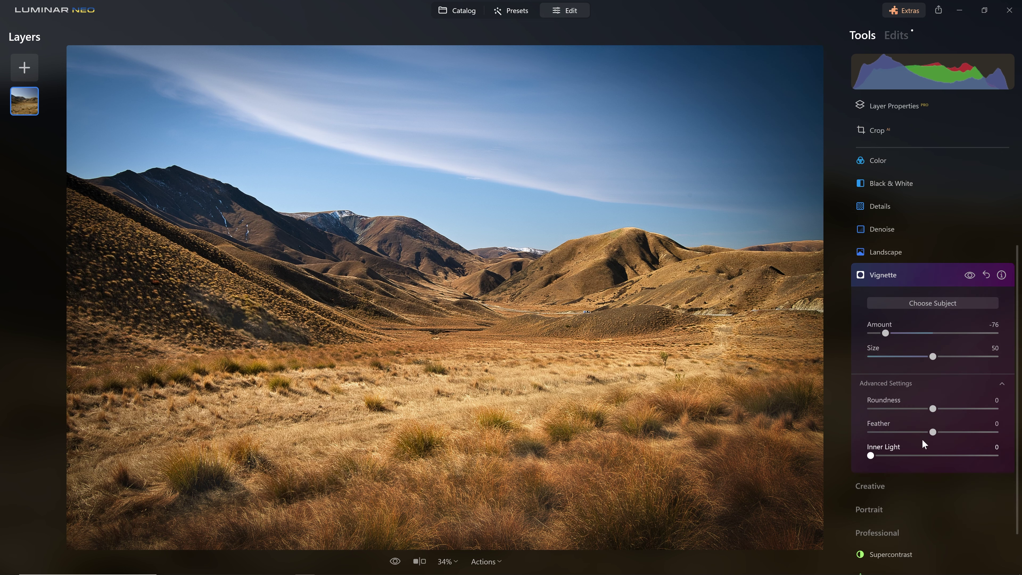
left_click_drag(932, 430, 979, 432)
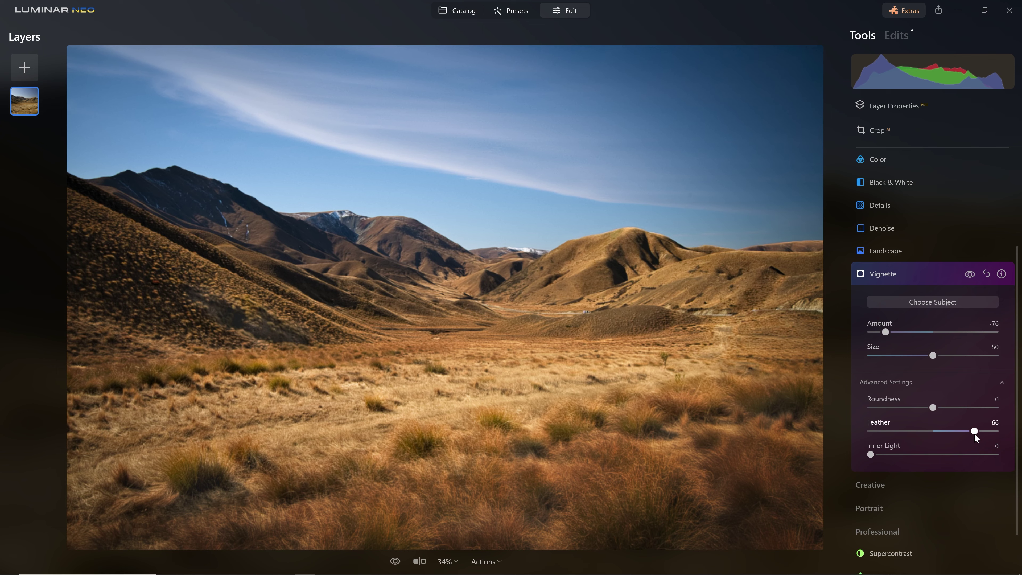
left_click(973, 274)
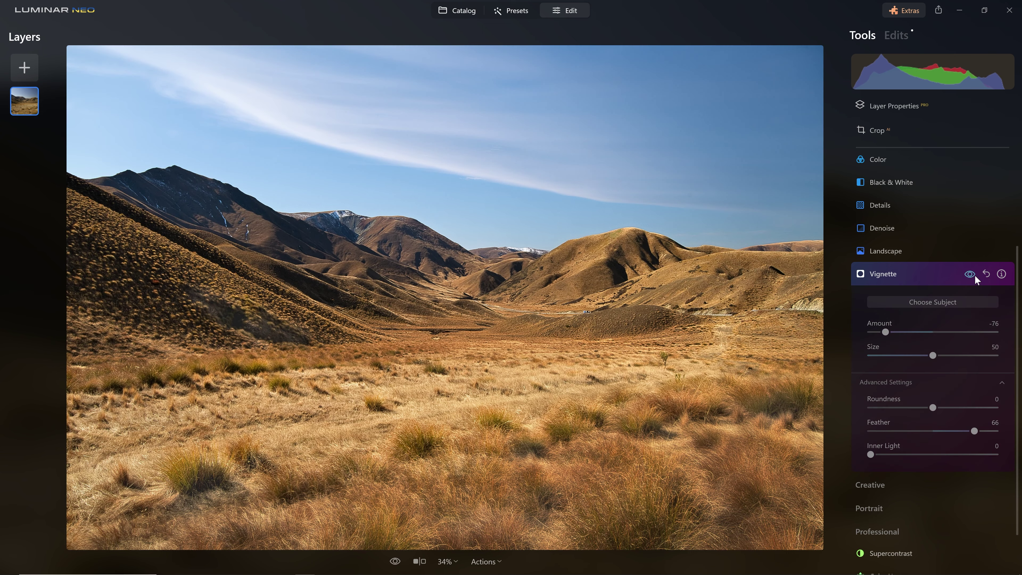
left_click(974, 275)
- Set the vignette's Amount to -56 and Inner Light to 11, resetting Size to 50 after trying a larger value
left_click_drag(870, 454, 893, 455)
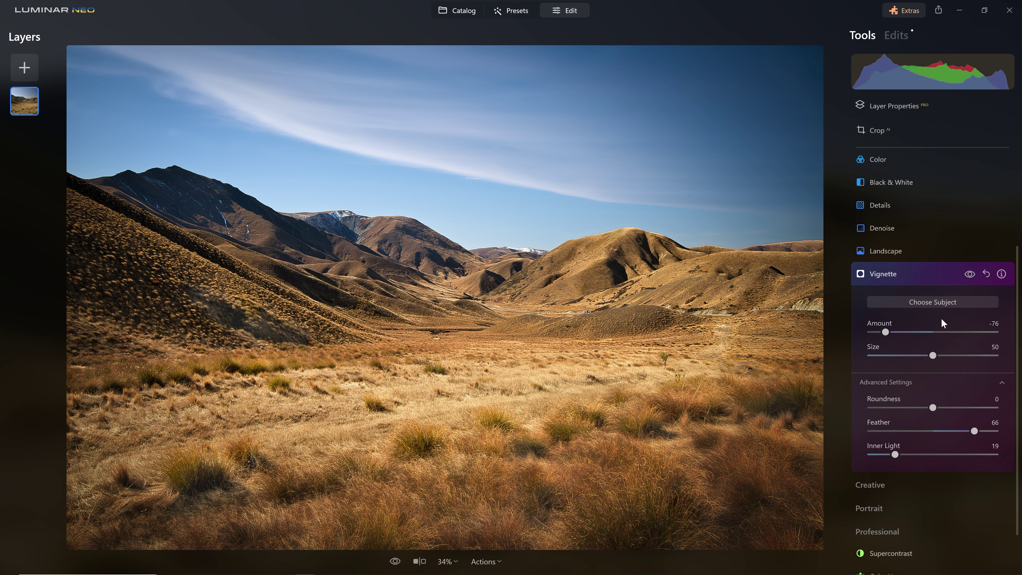
left_click_drag(932, 355, 960, 356)
double_click(963, 356)
left_click_drag(885, 332, 897, 333)
left_click(975, 275)
left_click(977, 277)
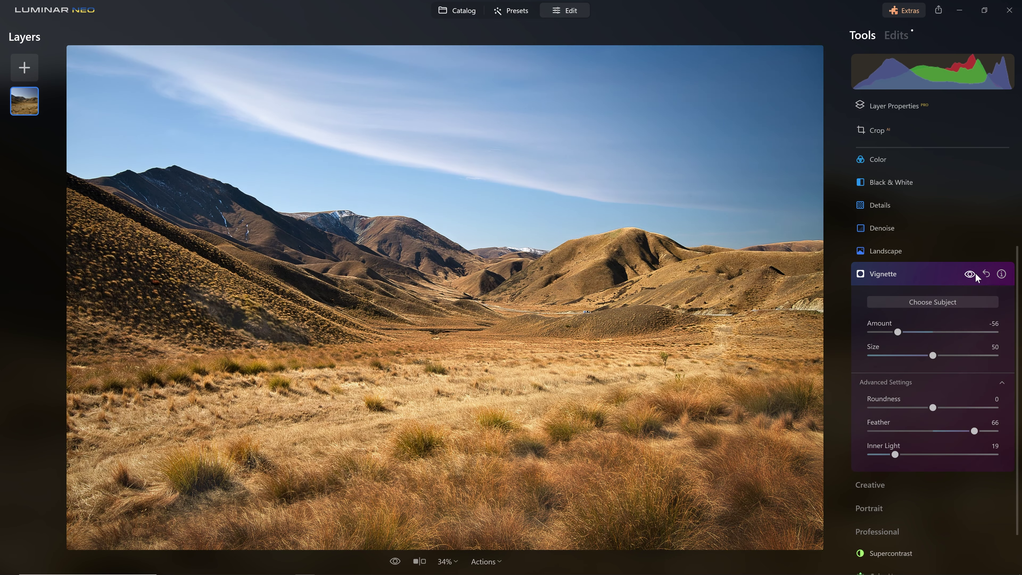
left_click_drag(895, 454, 884, 455)
- Try several subject points for the vignette, centre it just above the distant valley hills, and compare the photo with and without it
left_click(955, 303)
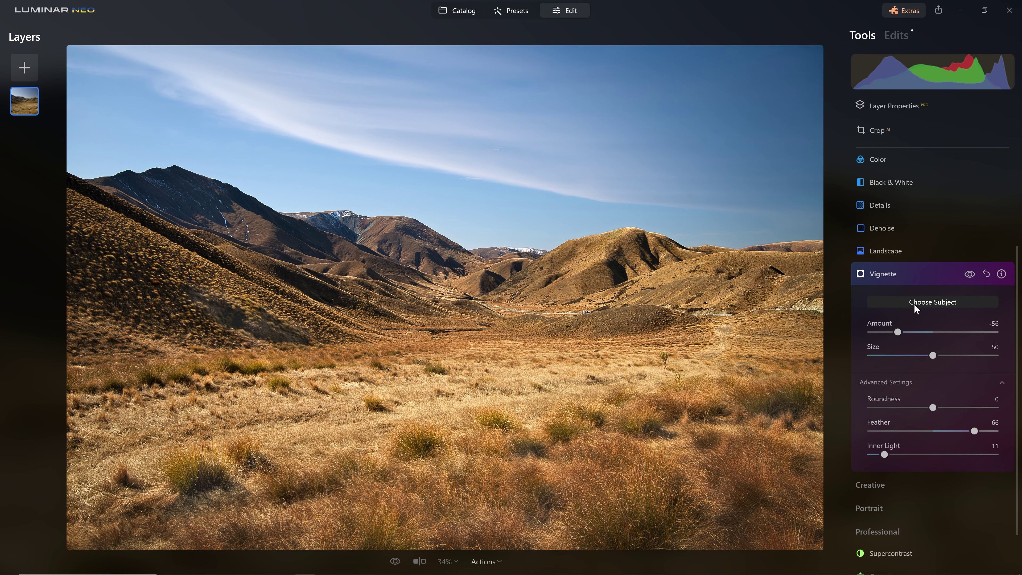
left_click(237, 149)
left_click(739, 116)
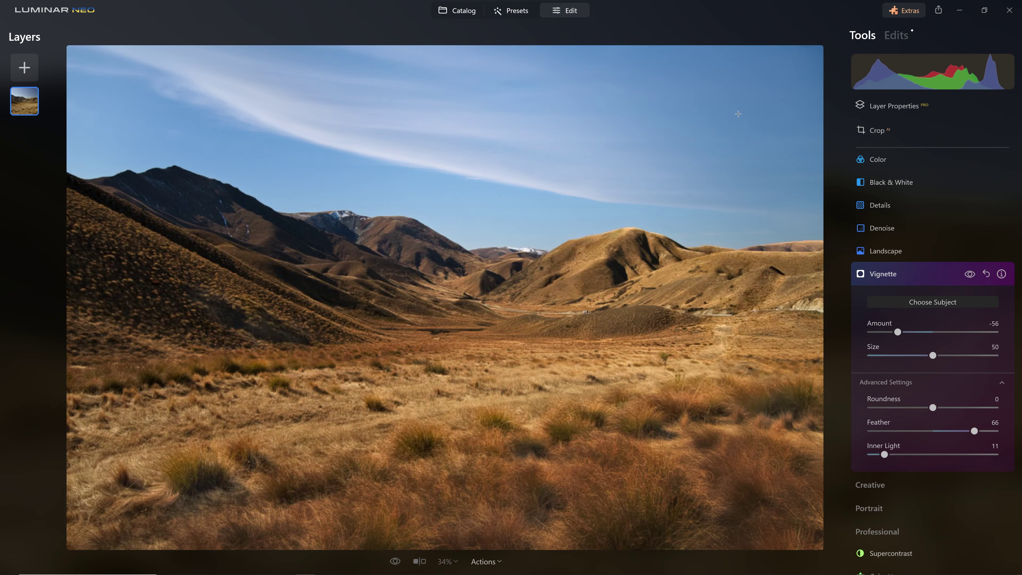
left_click(703, 325)
left_click(284, 252)
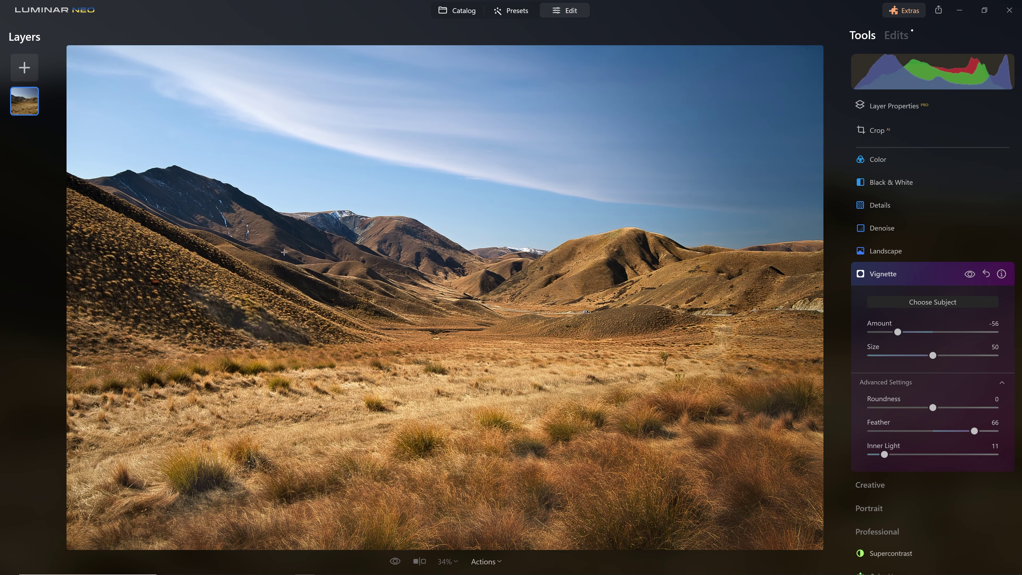
left_click(178, 153)
left_click(208, 371)
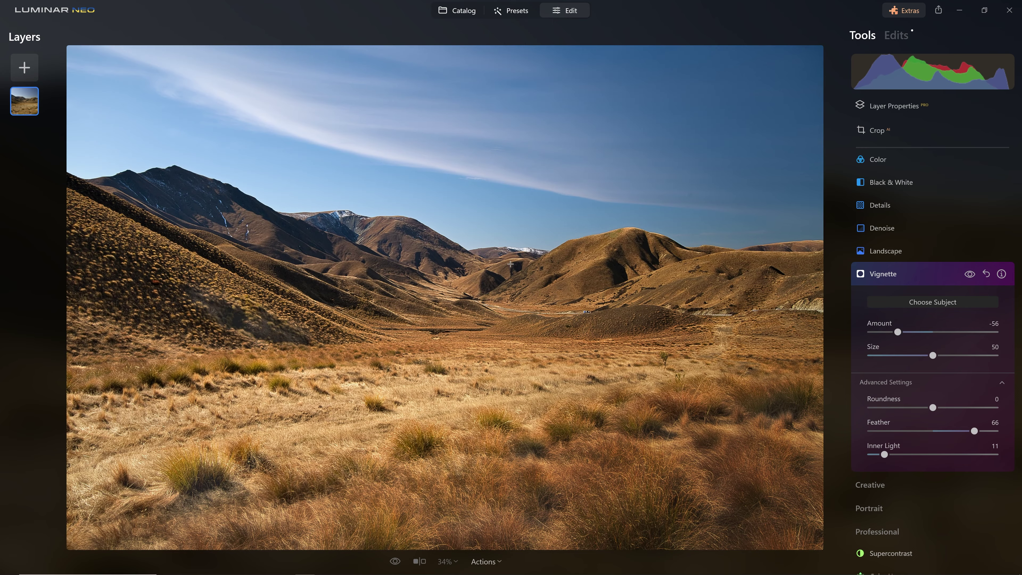
left_click(493, 267)
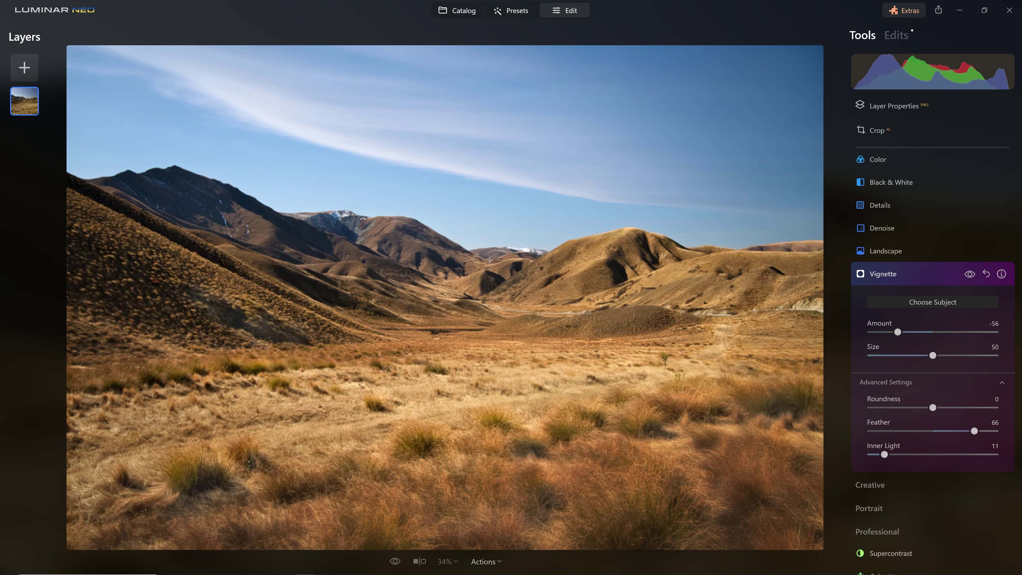
left_click(473, 295)
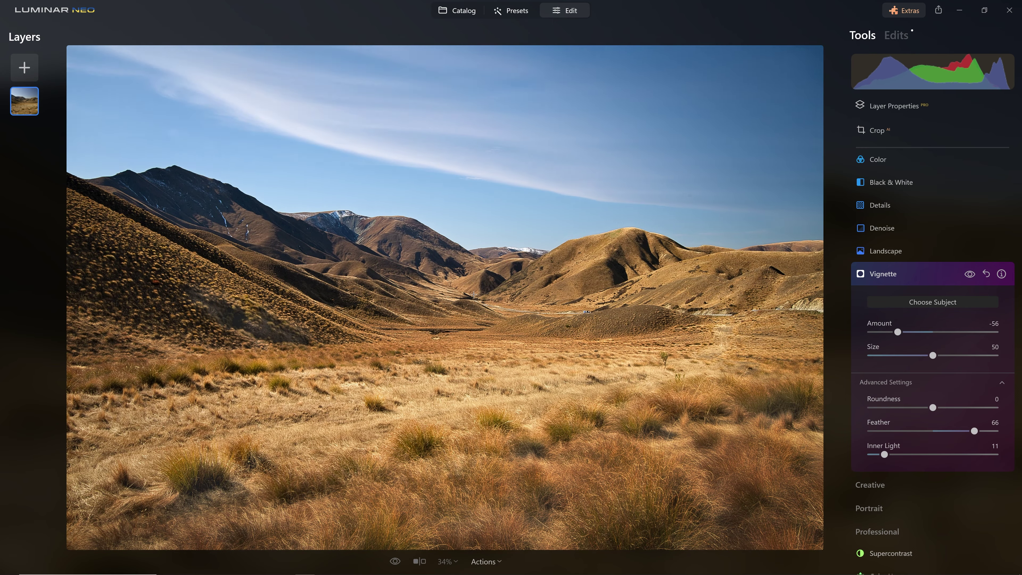
left_click(474, 219)
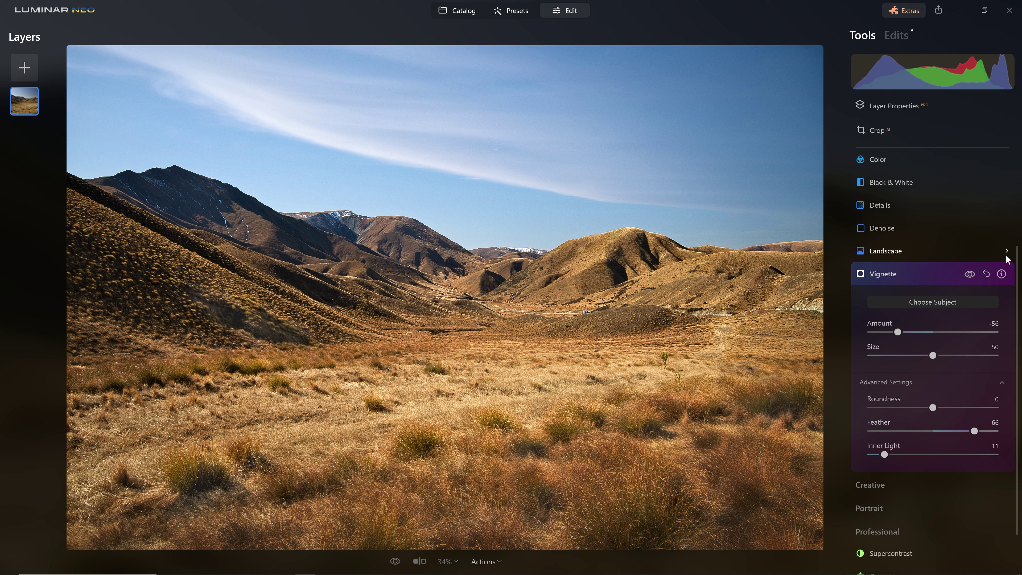
left_click(970, 274)
left_click(970, 274)
left_click(925, 272)
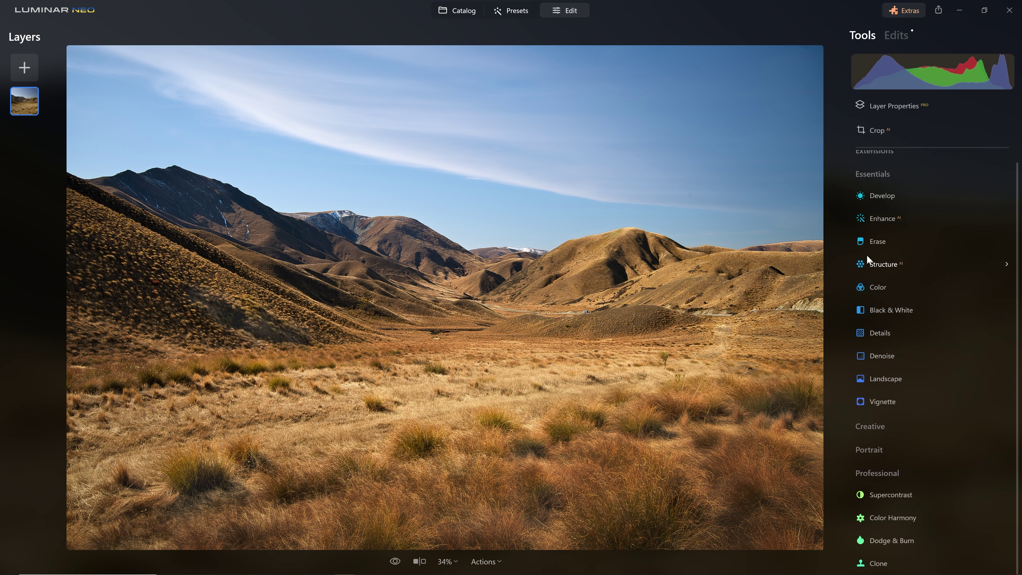
- Apply a new Structure adjustment with Amount 100 and compare the photo with and without it
left_click(902, 263)
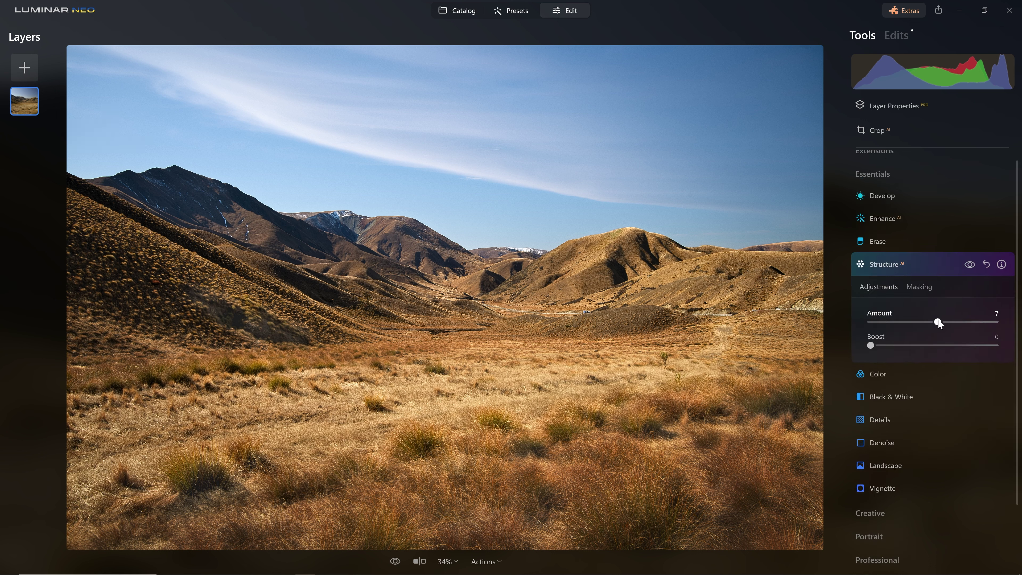
left_click_drag(939, 323, 999, 326)
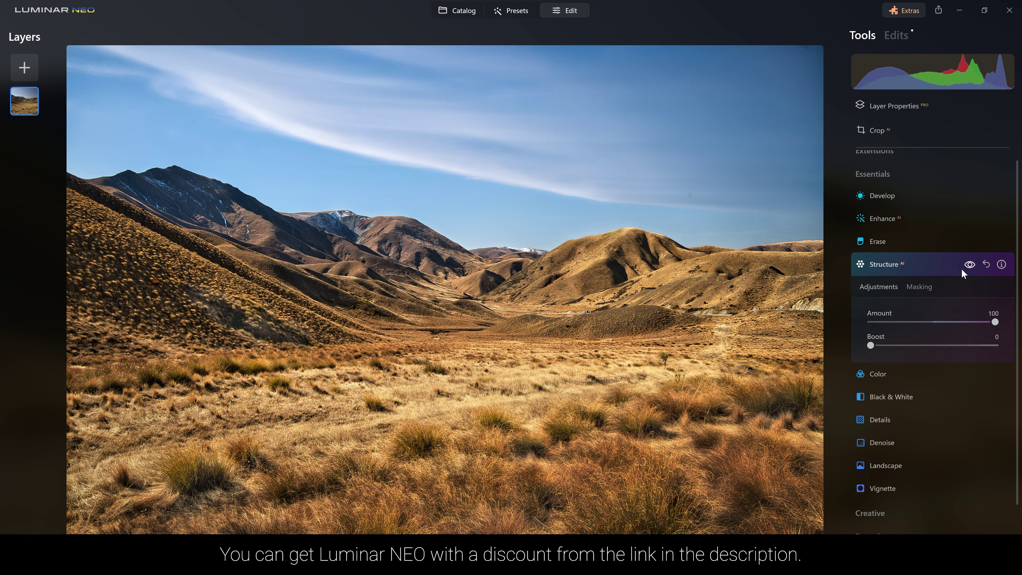
left_click(969, 264)
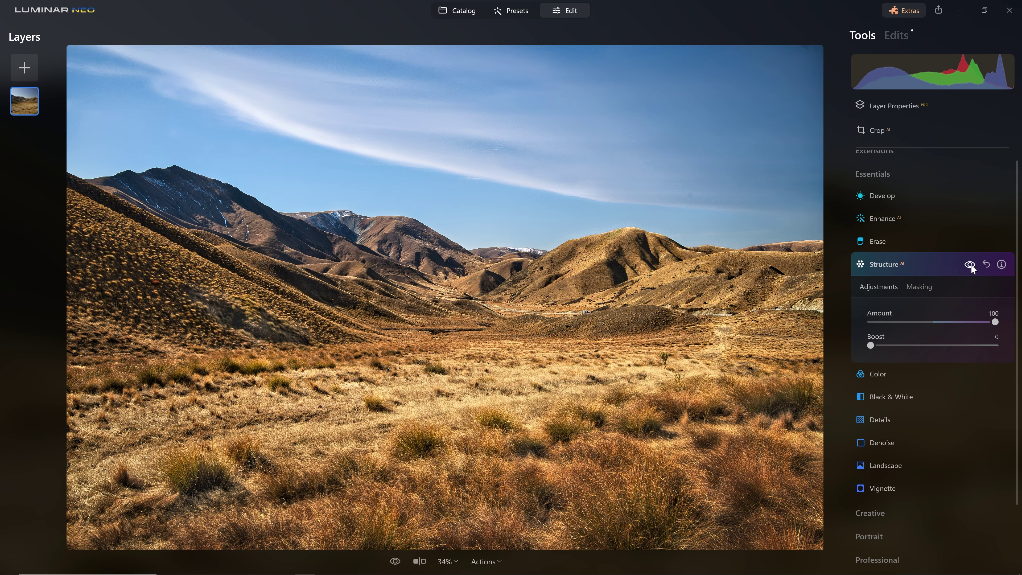
left_click(970, 265)
left_click(970, 264)
left_click(970, 264)
left_click(970, 264)
- Paint the Structure effect over the hills and valley with a mask brush at Softness 100 and Strength 16, reducing its size to 142
scroll(966, 274, "down", 2)
left_click(919, 206)
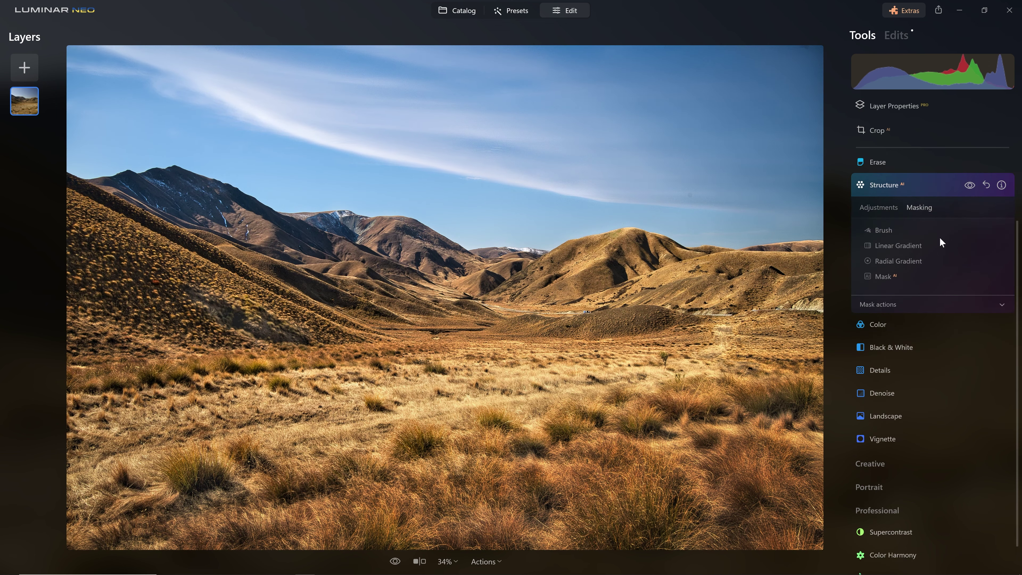
left_click(883, 229)
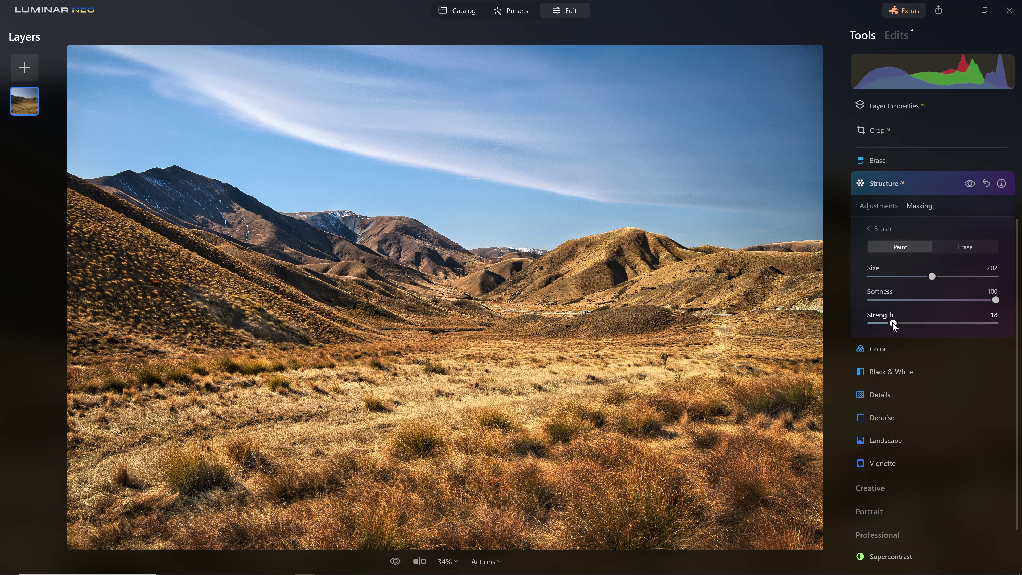
key("bracketleft")
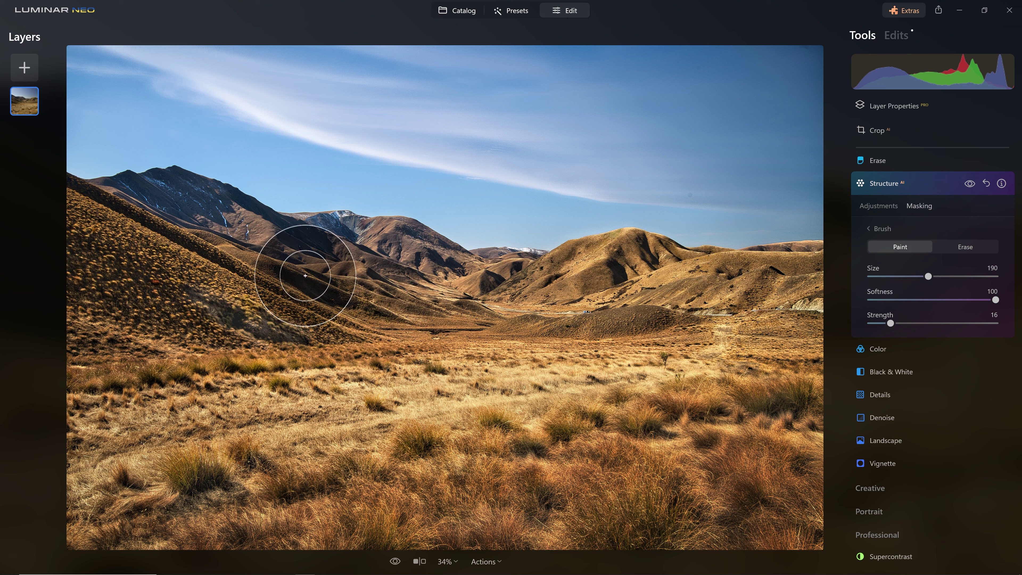
mouse_move(229, 216)
left_mouse_down()
mouse_move(228, 232)
mouse_move(399, 262)
mouse_move(378, 269)
mouse_move(634, 277)
mouse_move(787, 267)
mouse_move(828, 285)
mouse_move(725, 269)
mouse_move(643, 278)
left_mouse_up()
key("bracketleft")
key("bracketleft")
key("bracketleft")
key("bracketleft")
mouse_move(348, 283)
left_mouse_down()
mouse_move(189, 201)
mouse_move(456, 315)
mouse_move(583, 319)
left_mouse_up()
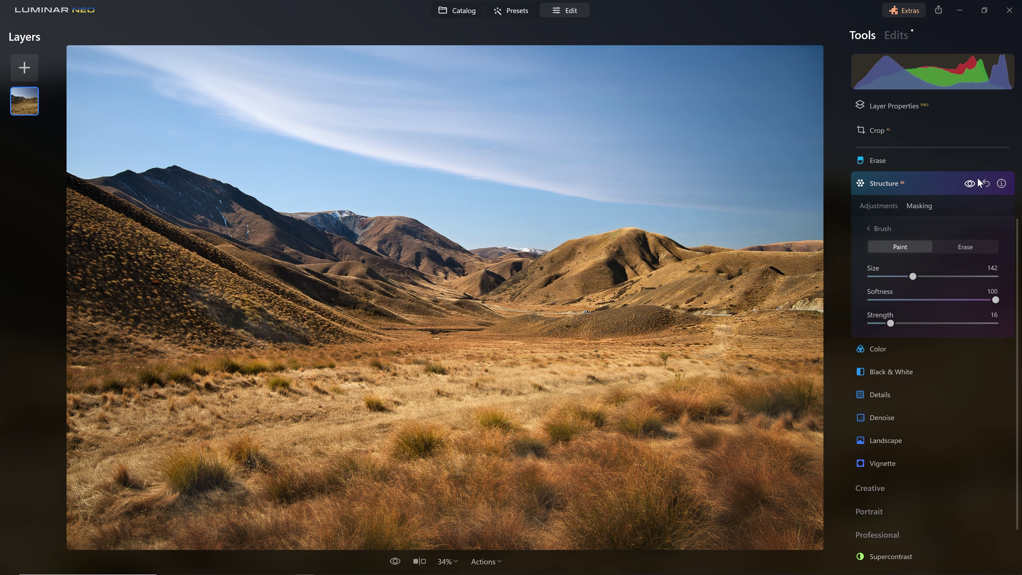
- Compare the masked Structure effect on and off, and paint more of it over the central hills and the cloud
left_click(970, 183)
left_click(970, 183)
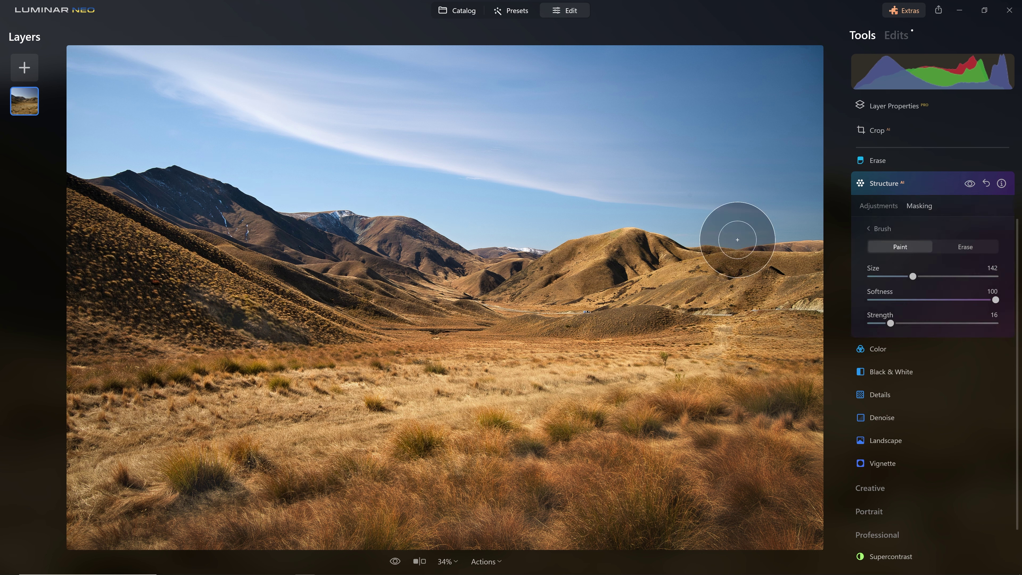
mouse_move(414, 256)
left_mouse_down()
mouse_move(418, 311)
mouse_move(441, 293)
mouse_move(594, 299)
mouse_move(560, 296)
mouse_move(607, 314)
left_mouse_up()
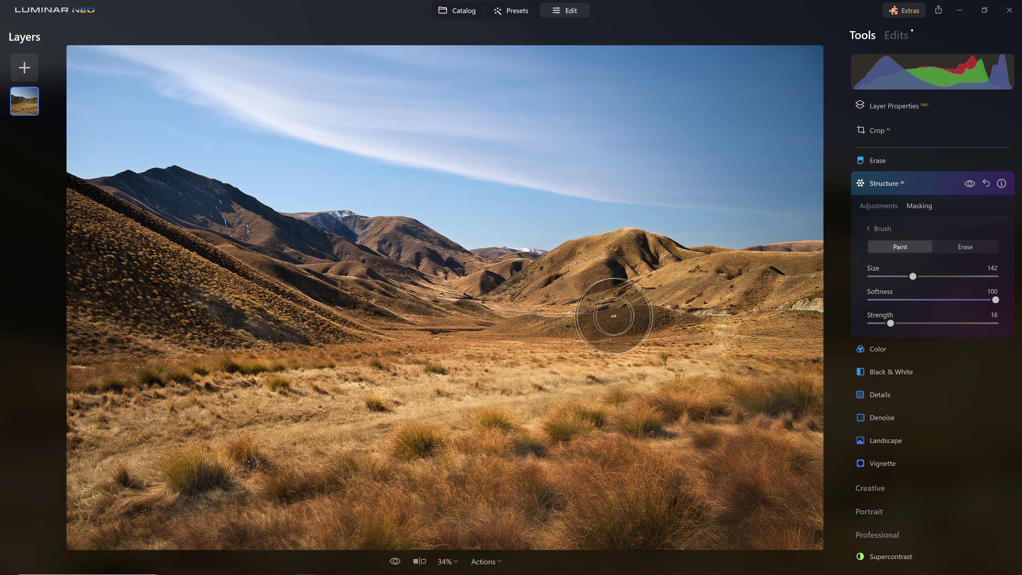
mouse_move(286, 112)
left_mouse_down()
mouse_move(545, 185)
mouse_move(720, 192)
left_mouse_up()
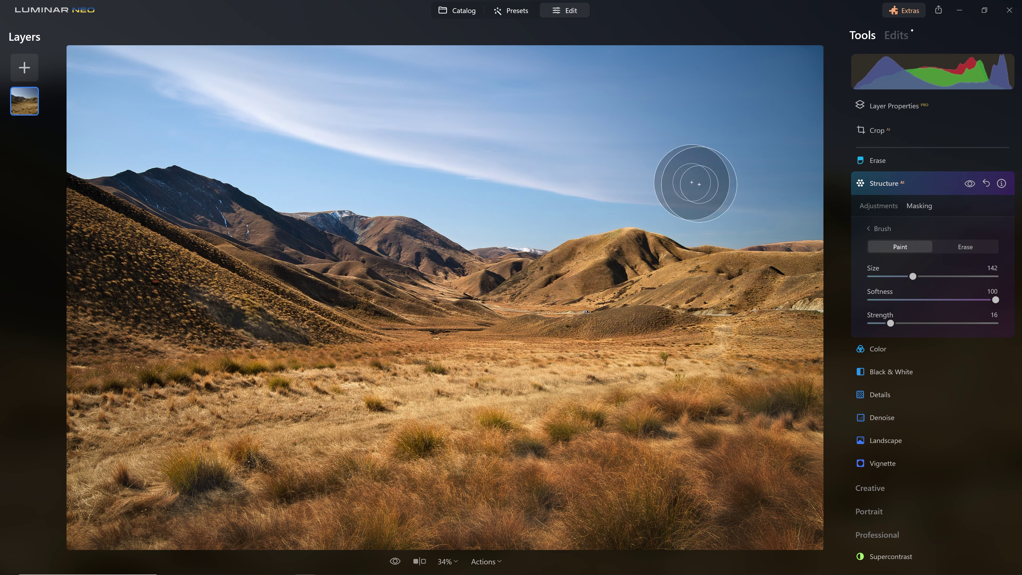
- Paint more of the Structure effect over the sky above the sunlit hills, comparing the masked effect on and off
left_click(967, 185)
left_click(967, 184)
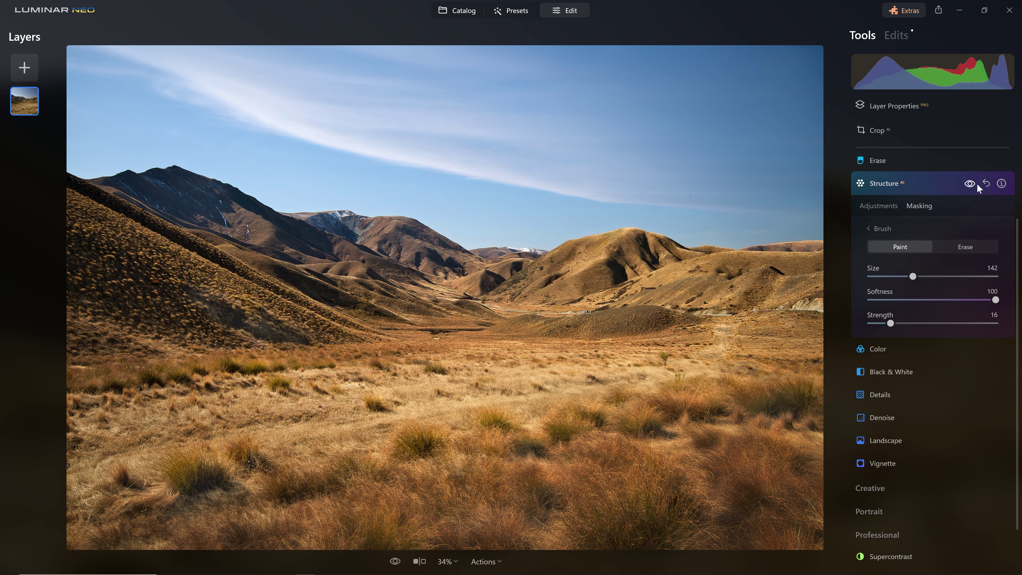
mouse_move(711, 187)
left_mouse_down()
mouse_move(491, 155)
mouse_move(542, 136)
mouse_move(695, 212)
left_mouse_up()
left_click(969, 179)
left_click(970, 180)
left_click(953, 183)
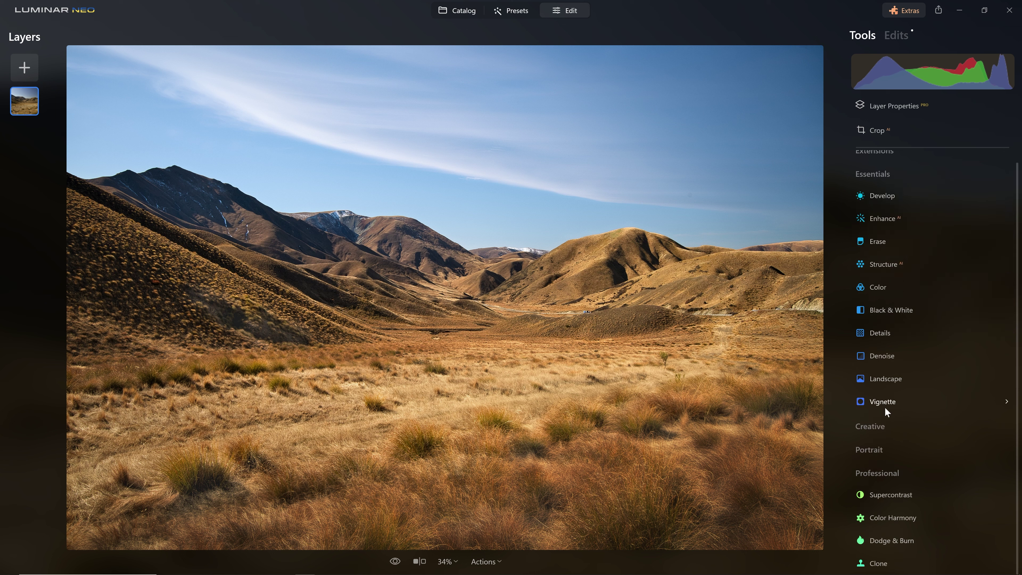
- Apply a Dramatic adjustment with Amount 100 and Local Contrast 1
left_click(881, 425)
scroll(907, 342, "up", 2)
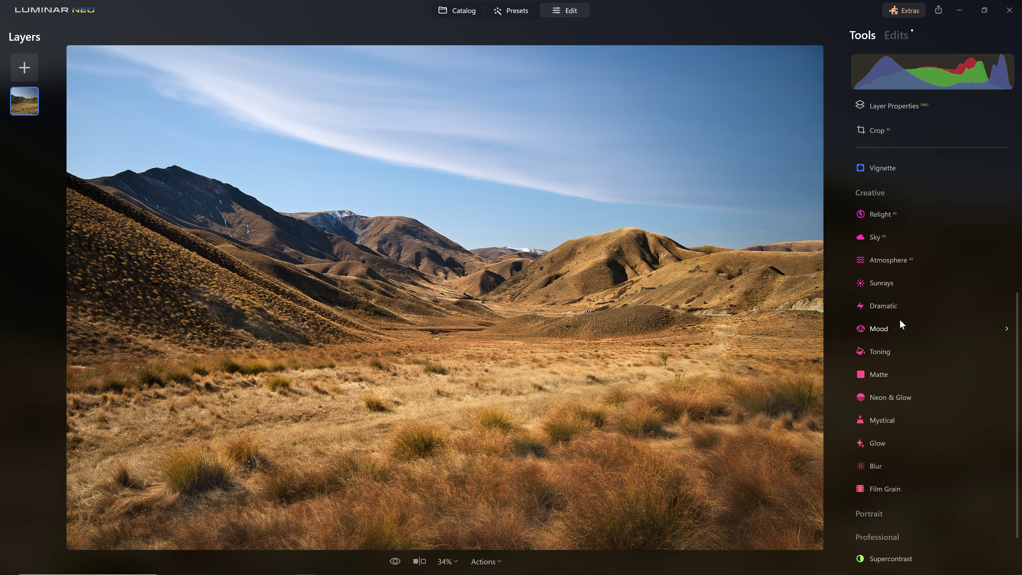
left_click(905, 310)
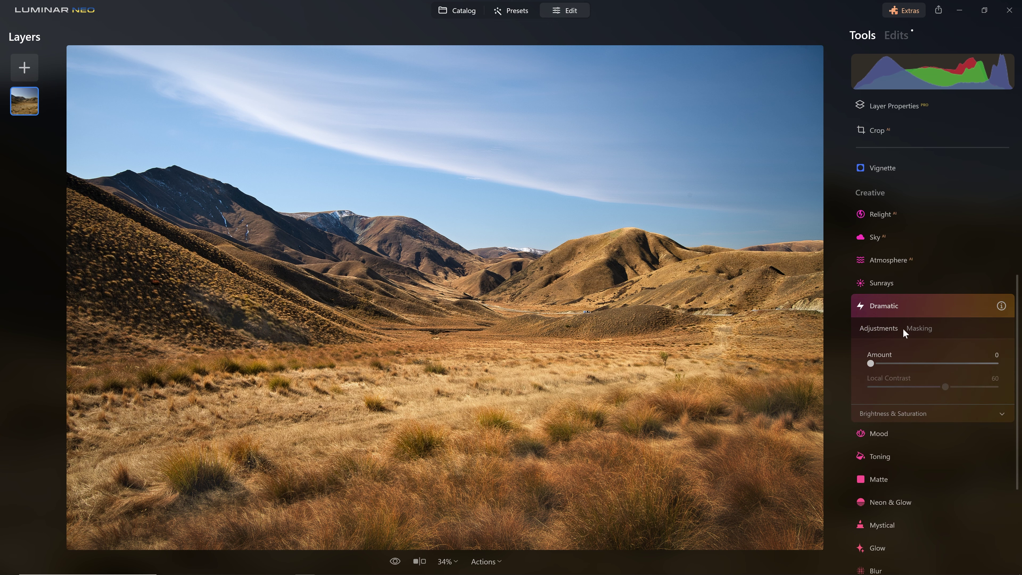
left_click_drag(872, 361, 1006, 362)
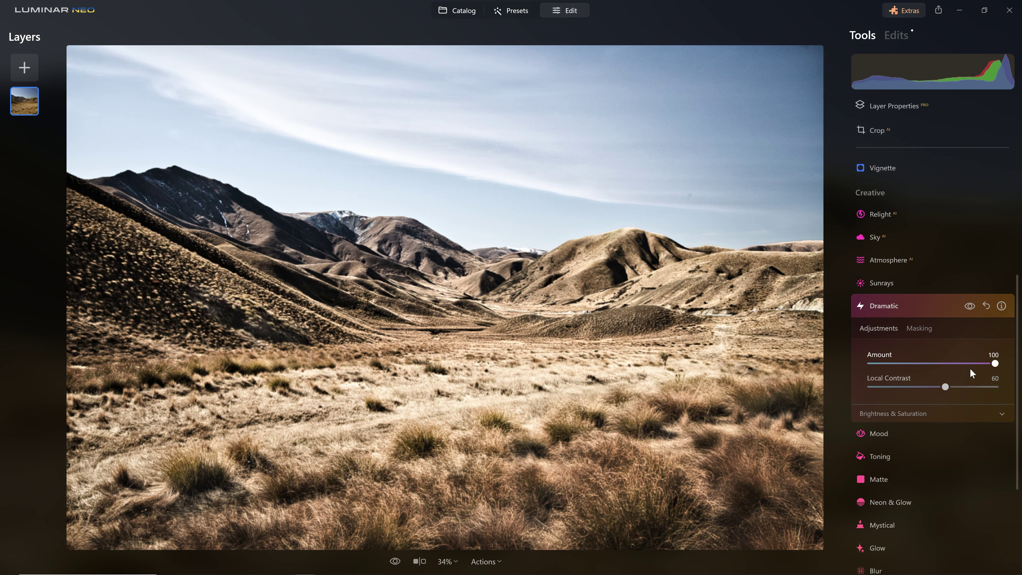
left_click_drag(946, 388, 873, 389)
- Set the Dramatic adjustment's Brightness to 19 and Saturation to 0, and reduce its Amount to 33
left_click(913, 413)
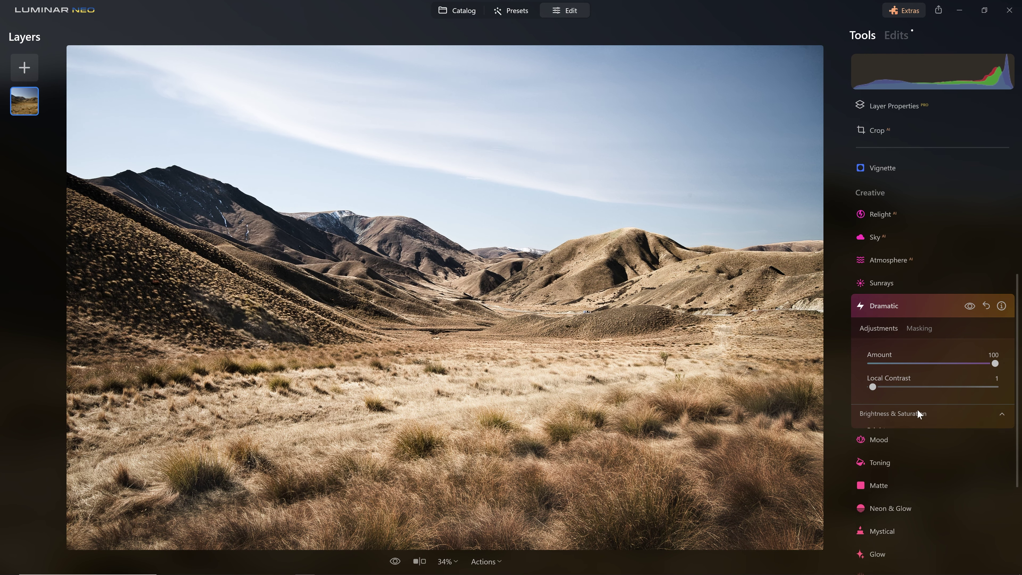
left_click_drag(954, 438, 929, 463)
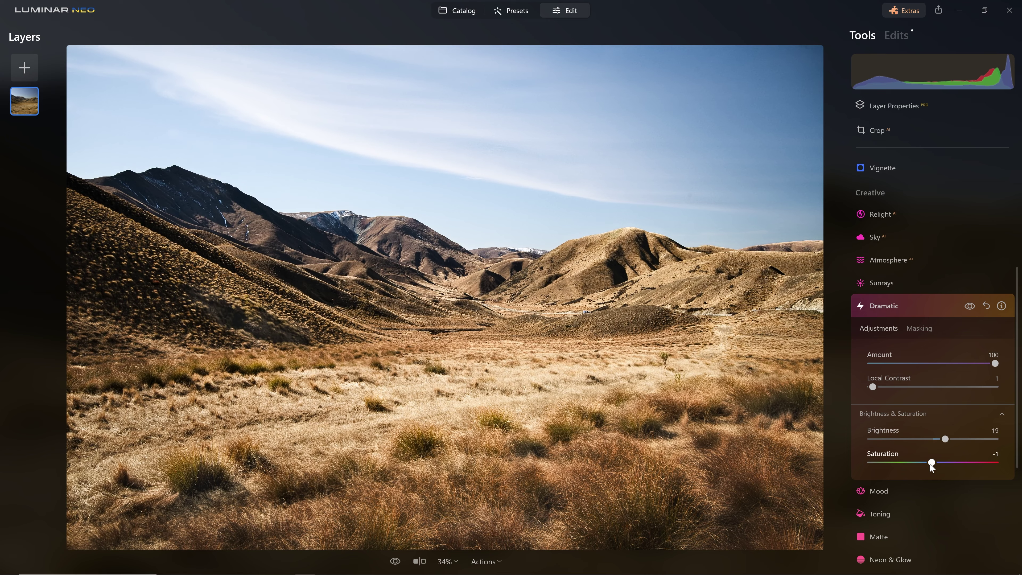
left_click_drag(932, 463, 933, 462)
left_click_drag(994, 363, 912, 363)
- Compare the photo with and without the Dramatic adjustment several times
left_click(970, 307)
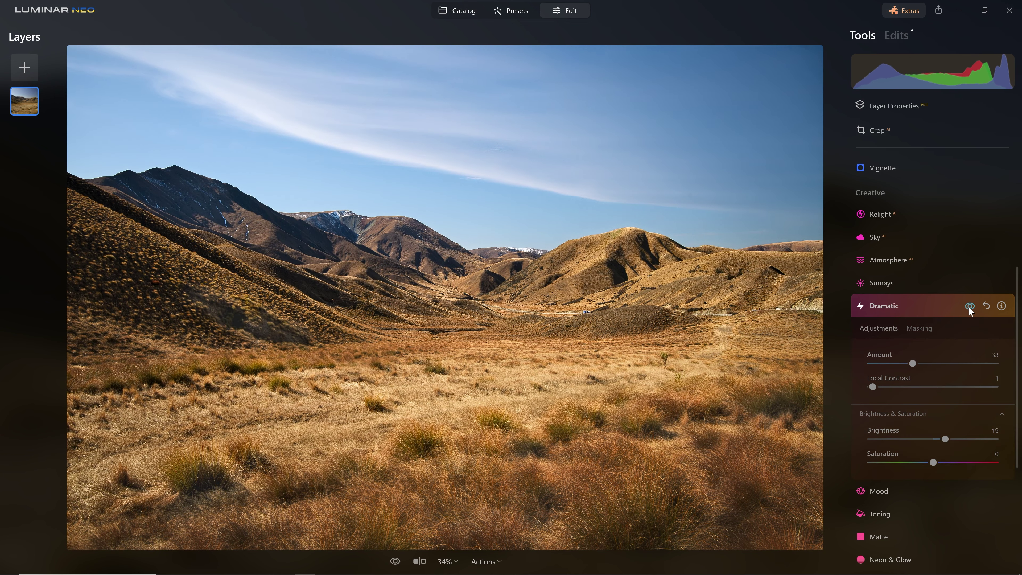
left_click(969, 308)
left_click(969, 308)
left_click(969, 308)
left_click(969, 308)
left_click(969, 308)
left_click(941, 311)
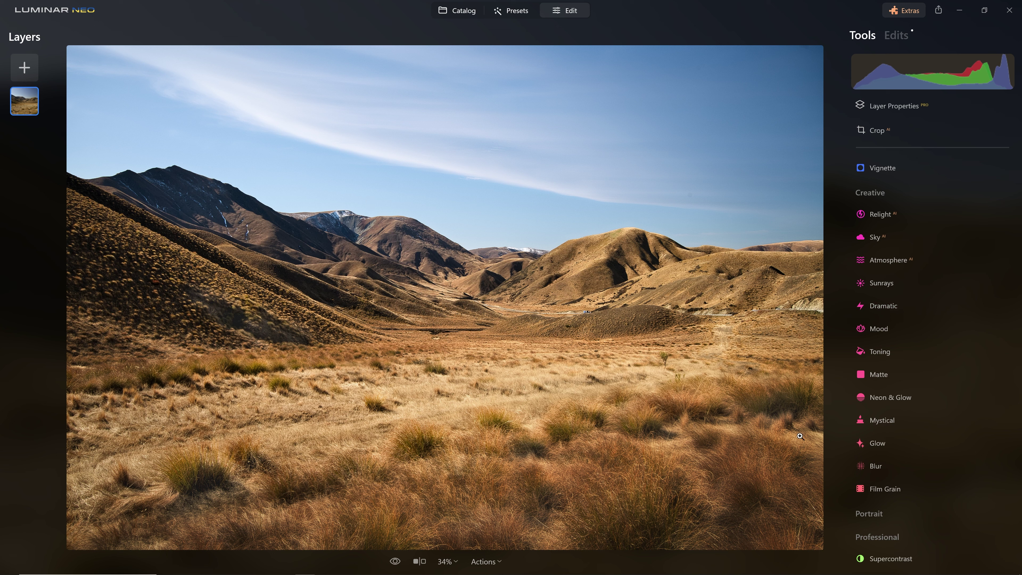
- Apply a Mystical adjustment with Amount, Shadows and Smoothness all at 100, and compare the photo with and without it
scroll(904, 424, "down", 3)
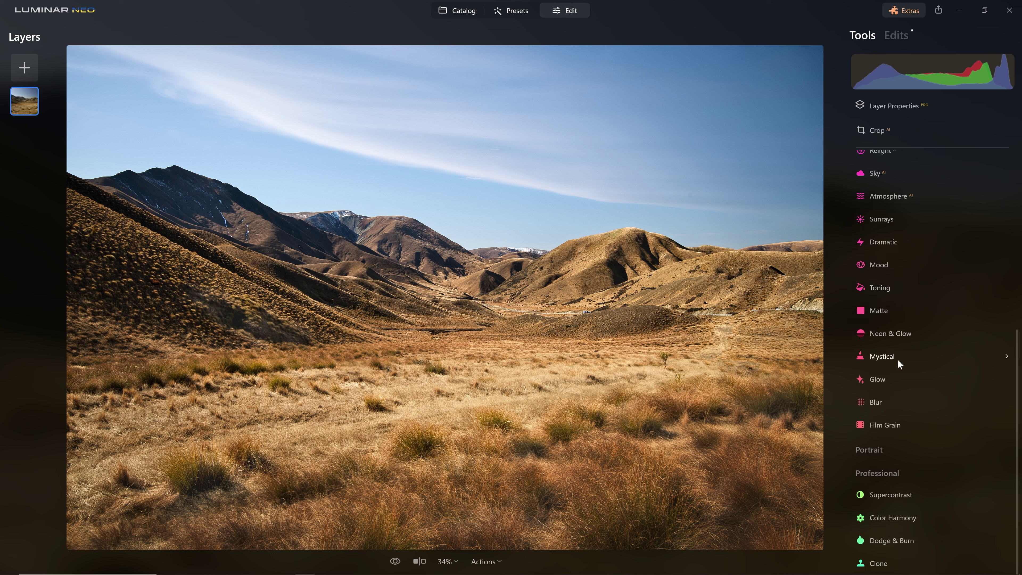
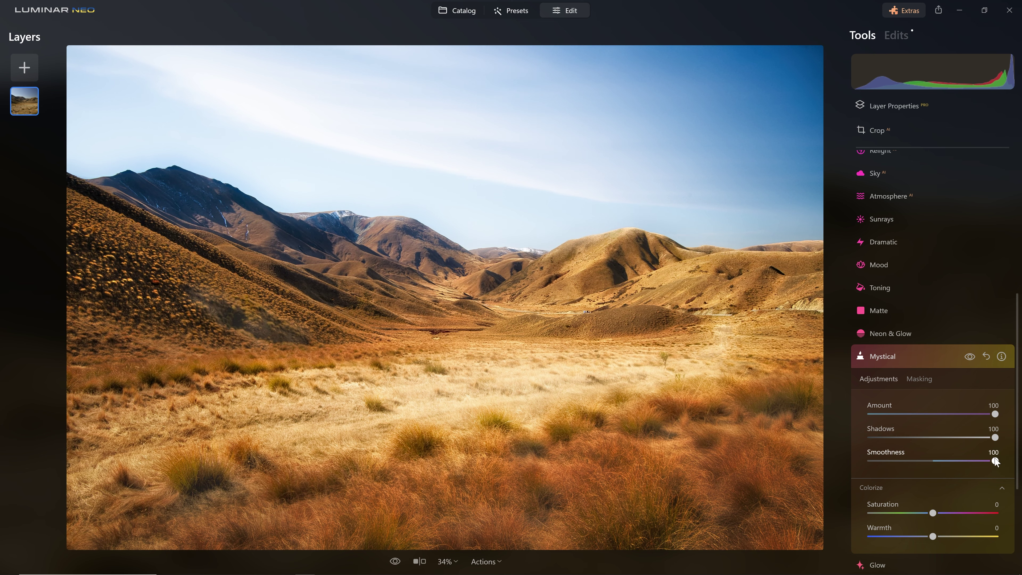
left_click(969, 356)
left_click(969, 356)
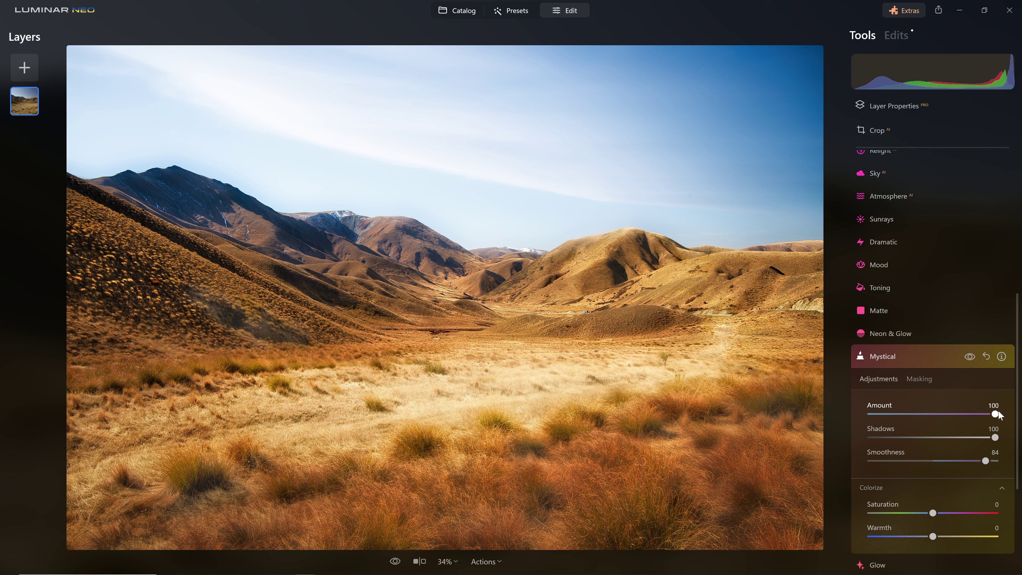
- Set the Mystical Smoothness to 84 and reduce its Amount to 26, comparing the effect on and off
left_click_drag(994, 414, 898, 415)
left_click(968, 357)
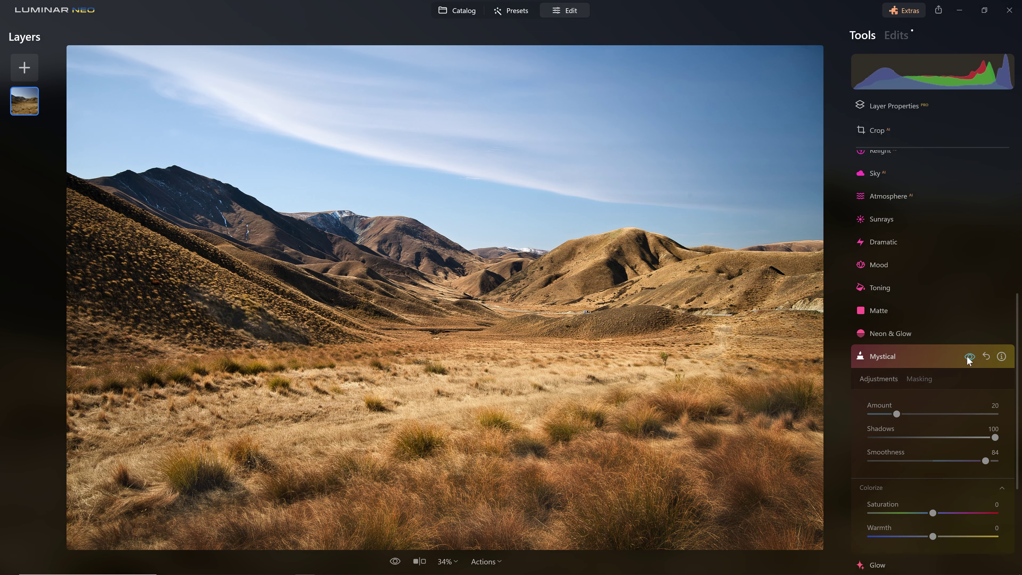
left_click(969, 357)
left_click_drag(900, 415, 903, 414)
left_click(973, 358)
left_click(972, 358)
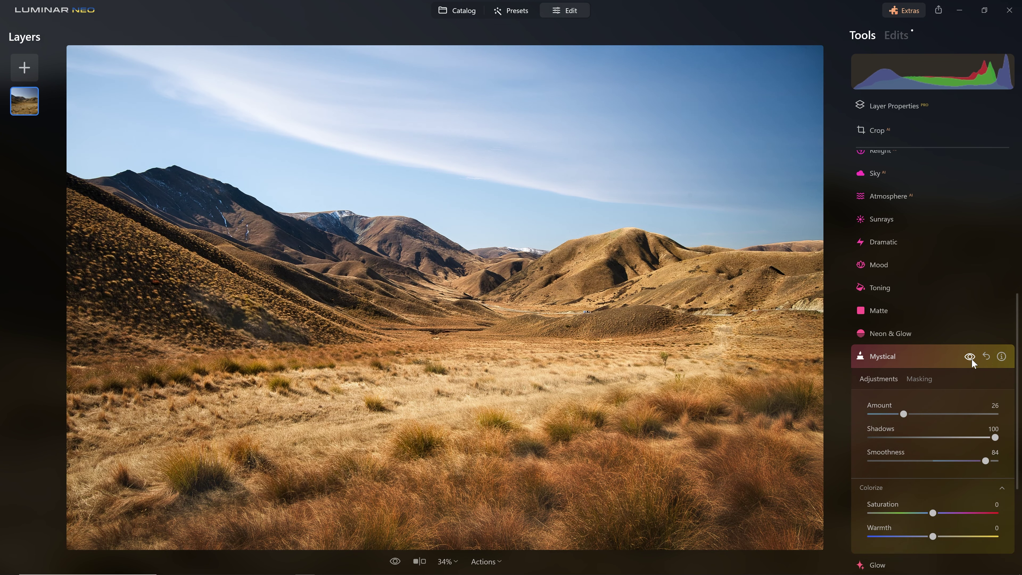
- Erase the Mystical effect from the sky with a mask brush at Size 334 and Strength 52
left_click(929, 383)
scroll(931, 386, "down", 3)
left_click(884, 285)
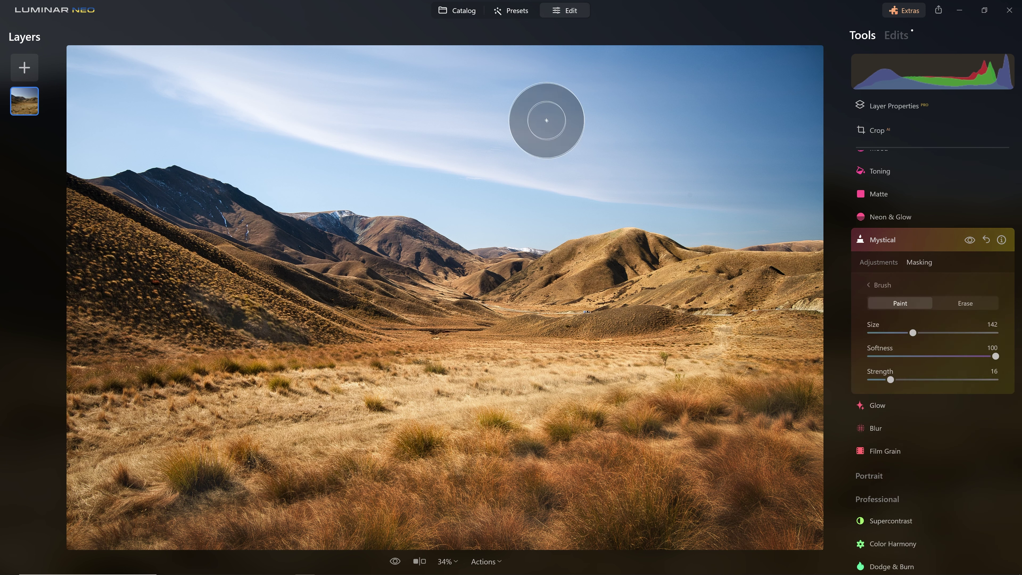
left_click(964, 302)
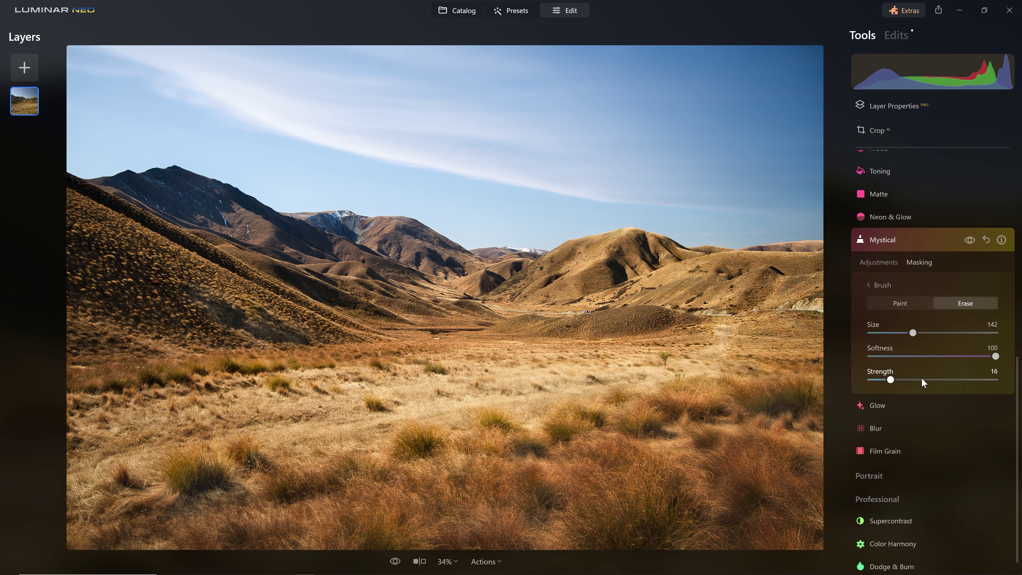
left_click(935, 383)
key("bracketright")
key("bracketright")
key("bracketright")
key("bracketright")
key("bracketright")
key("bracketright")
key("bracketright")
key("bracketright")
key("bracketright")
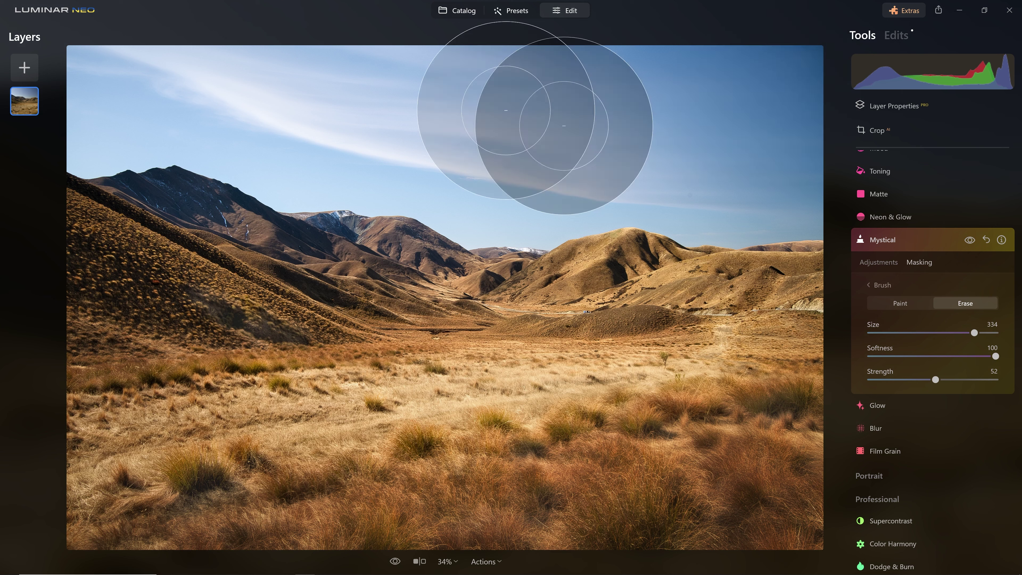
mouse_move(227, 49)
left_mouse_down()
mouse_move(449, 96)
mouse_move(269, 46)
mouse_move(648, 110)
mouse_move(781, 87)
mouse_move(60, 46)
mouse_move(736, 75)
left_mouse_up()
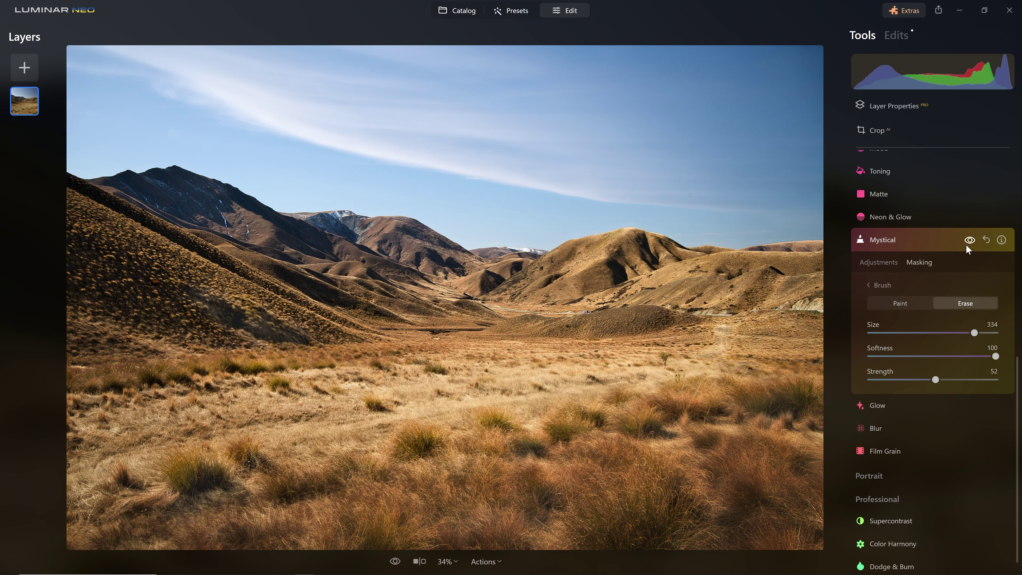
left_click(928, 244)
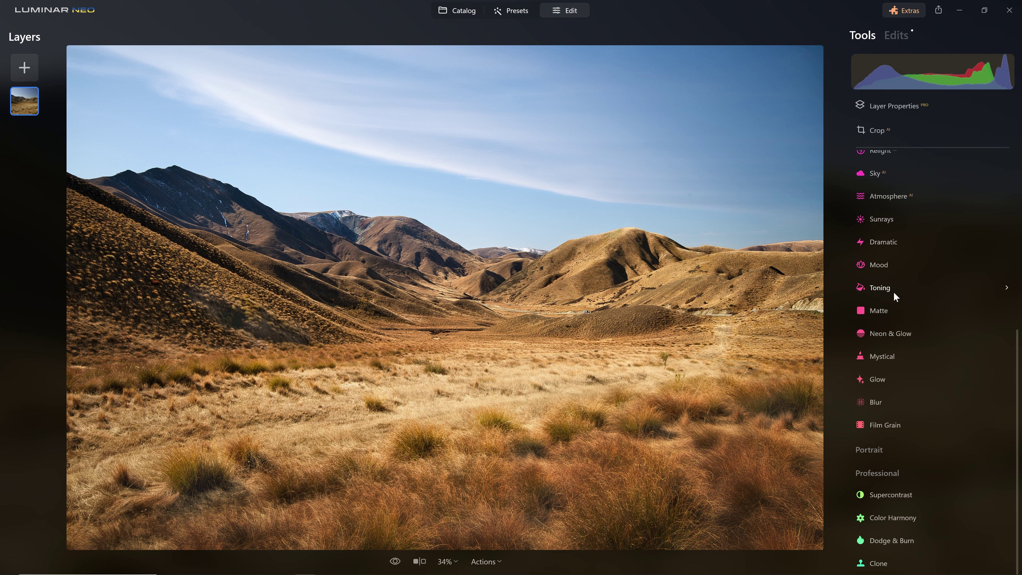
- Apply a Mood adjustment with the Long Beach cinematic toning LUT at Amount 100
left_click(892, 269)
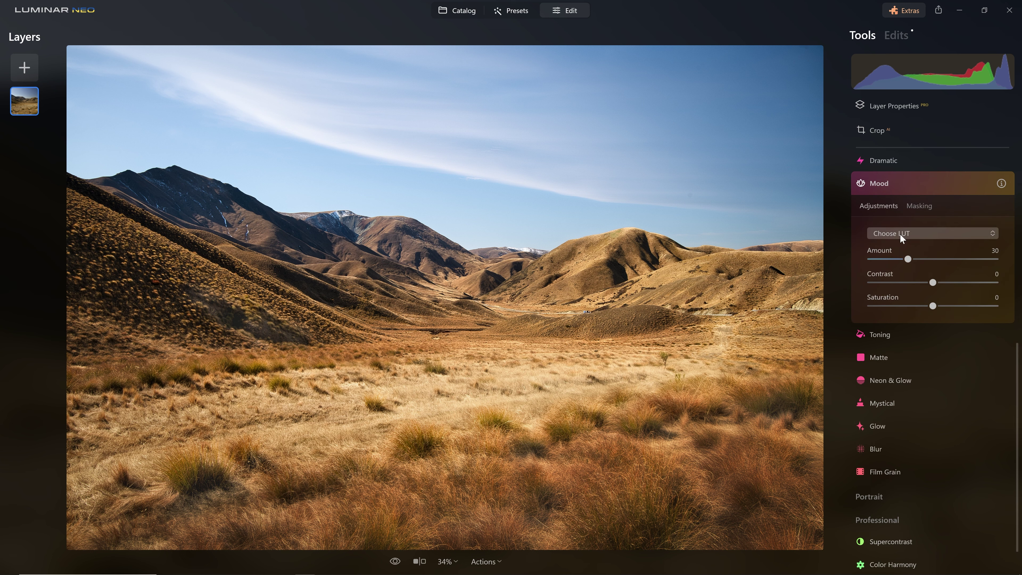
left_click_drag(907, 262, 916, 261)
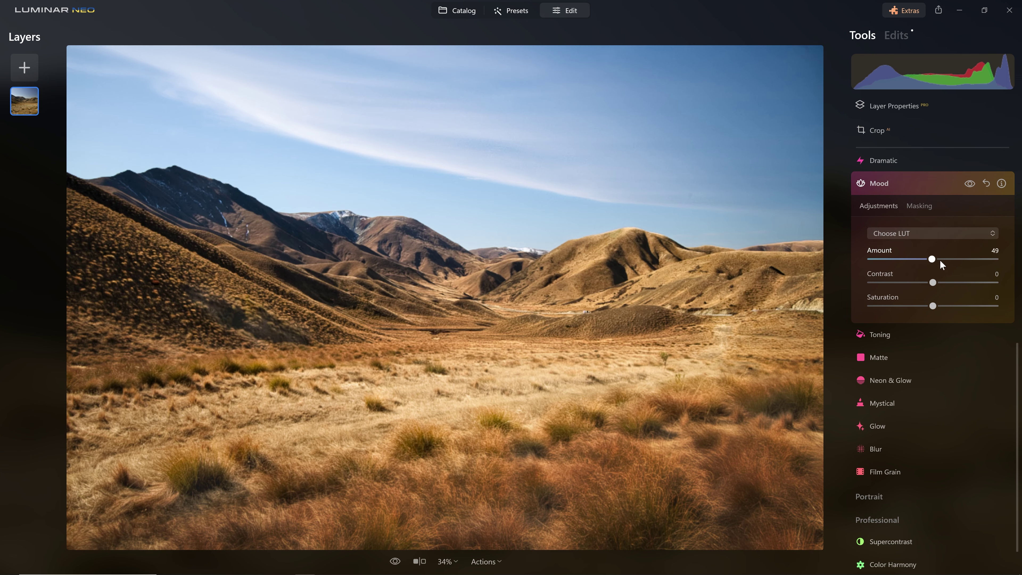
left_click(951, 232)
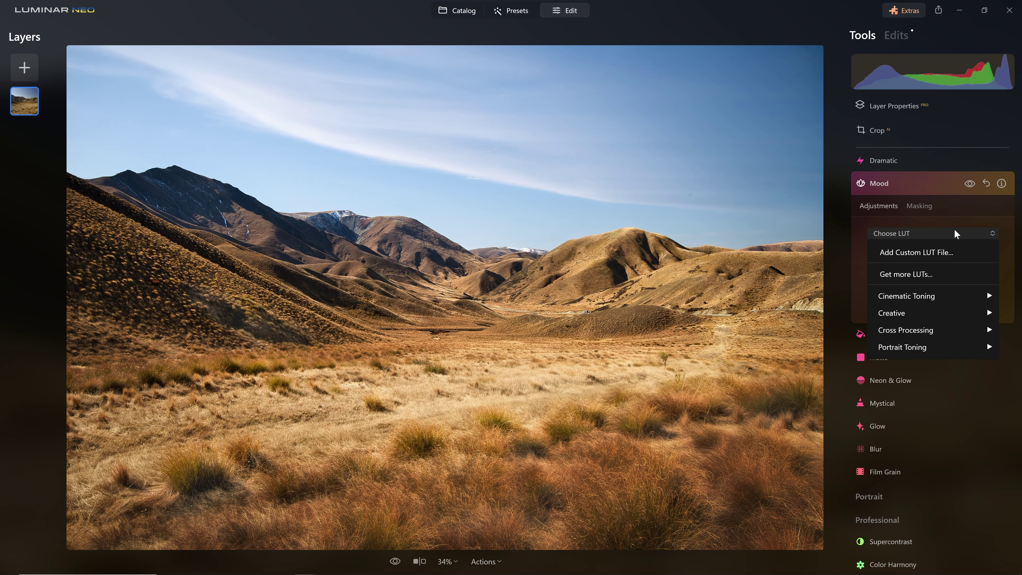
mouse_move(942, 296)
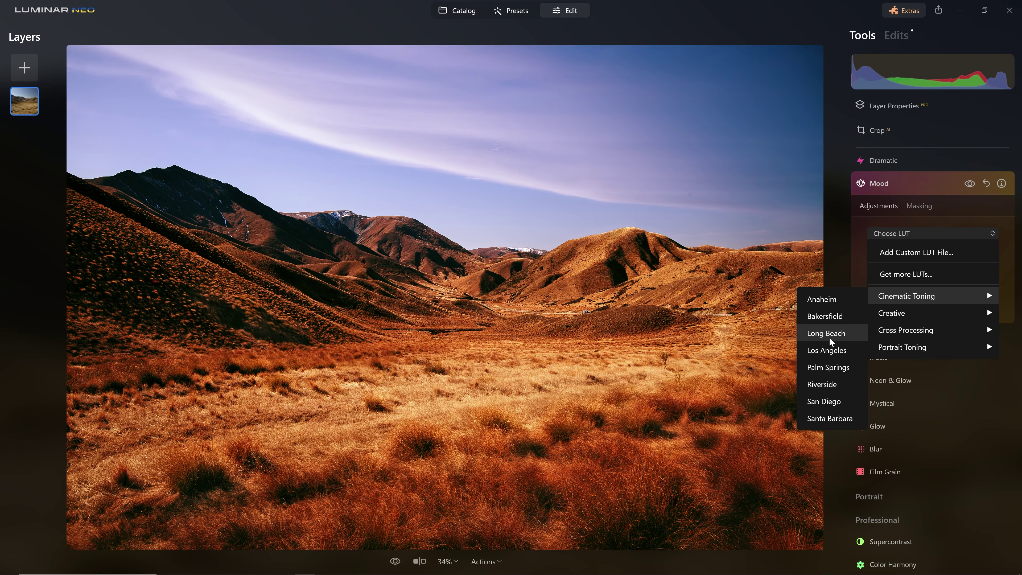
left_click(828, 337)
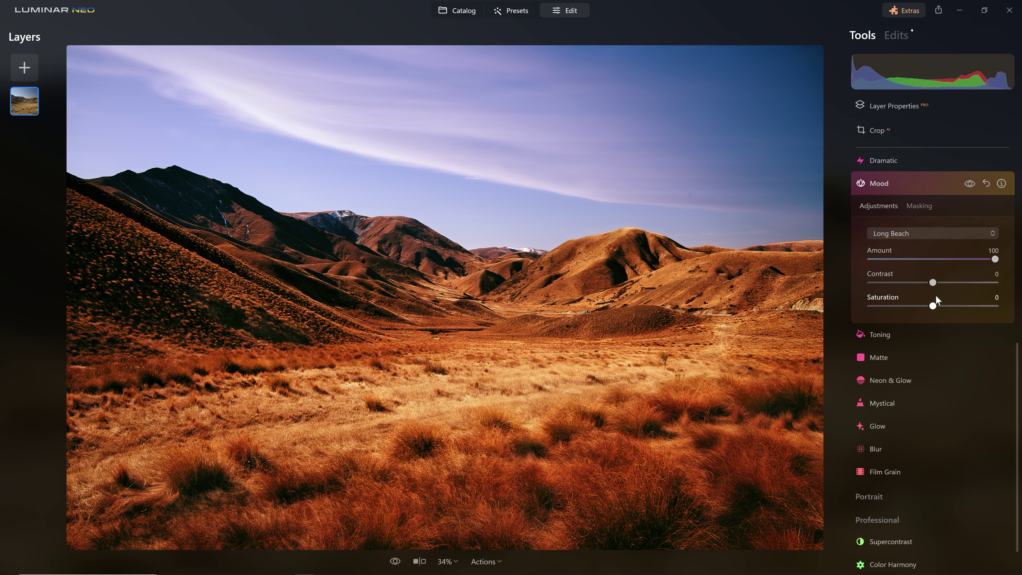
- Set the Mood adjustment's Amount to 43, Contrast to -41 and Saturation to 12, comparing the photo with and without it
left_click_drag(937, 283, 946, 307)
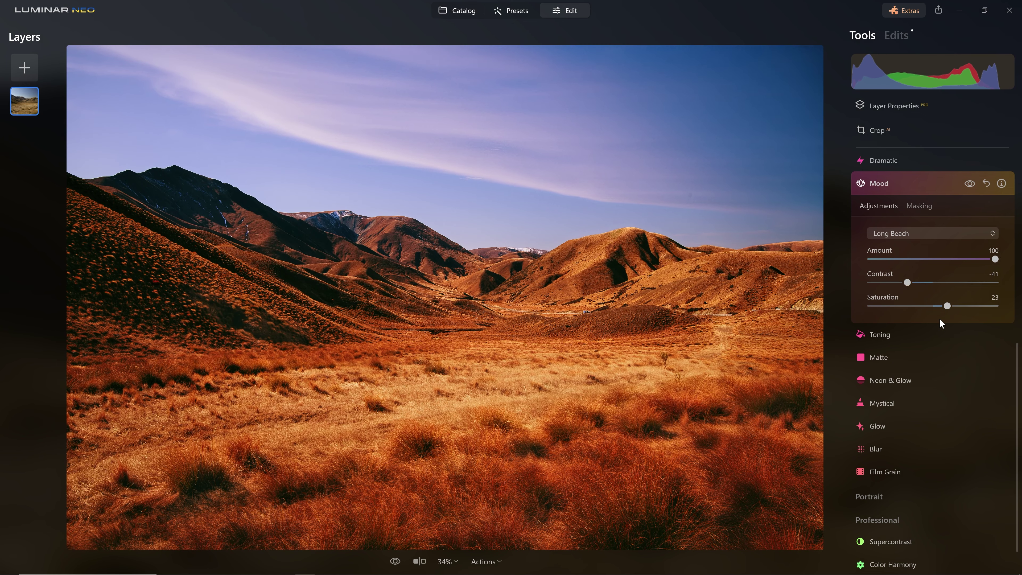
left_click_drag(994, 260, 943, 309)
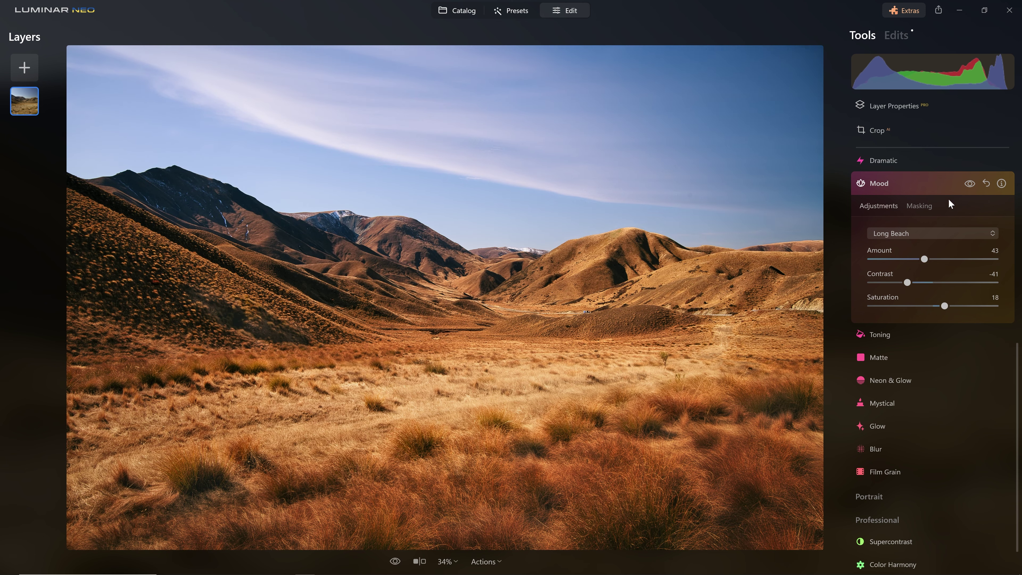
left_click(966, 183)
left_click(964, 184)
left_click(966, 184)
left_click(966, 183)
left_click_drag(944, 306, 940, 306)
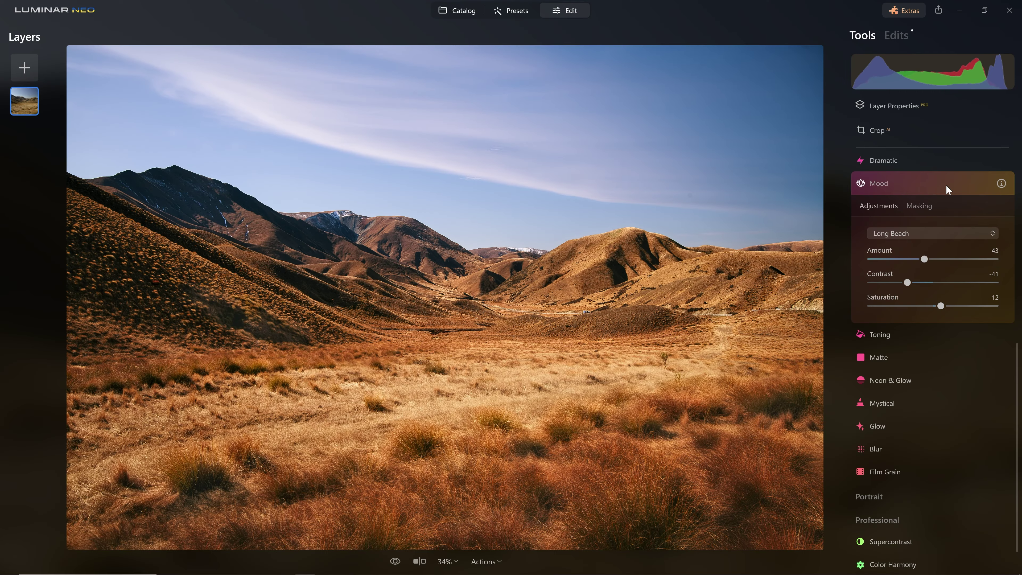
left_click(945, 184)
- Add a Color adjustment and set its HSL saturation to -17 for orange and -36 for red
scroll(928, 263, "up", 5)
left_click(900, 302)
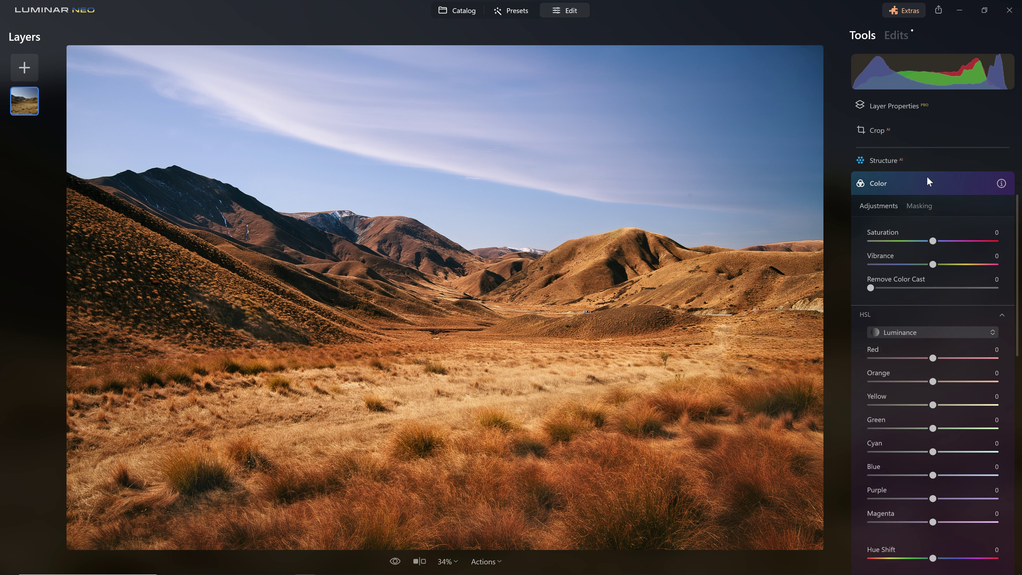
scroll(962, 250, "down", 3)
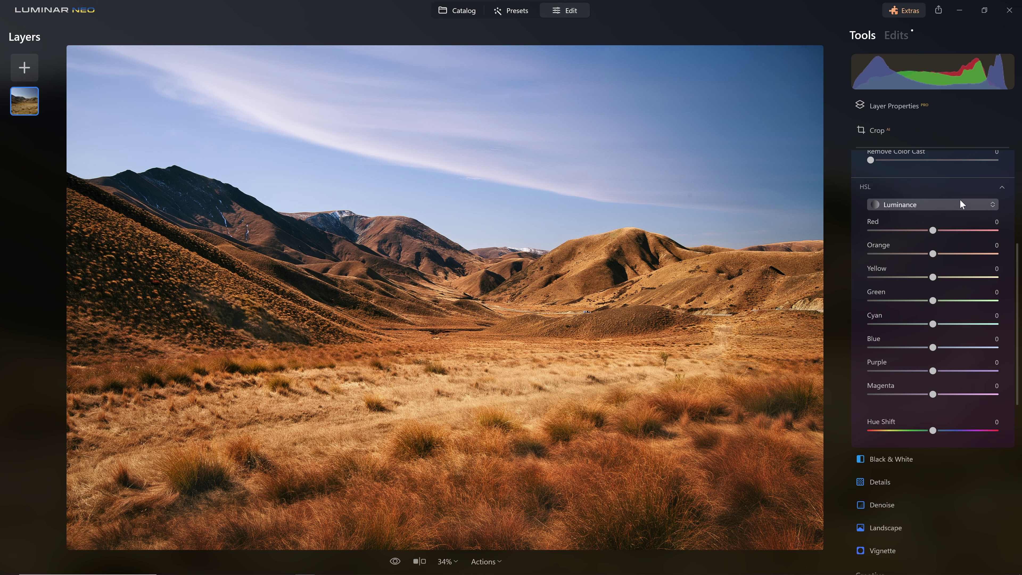
left_click(959, 204)
left_click(908, 241)
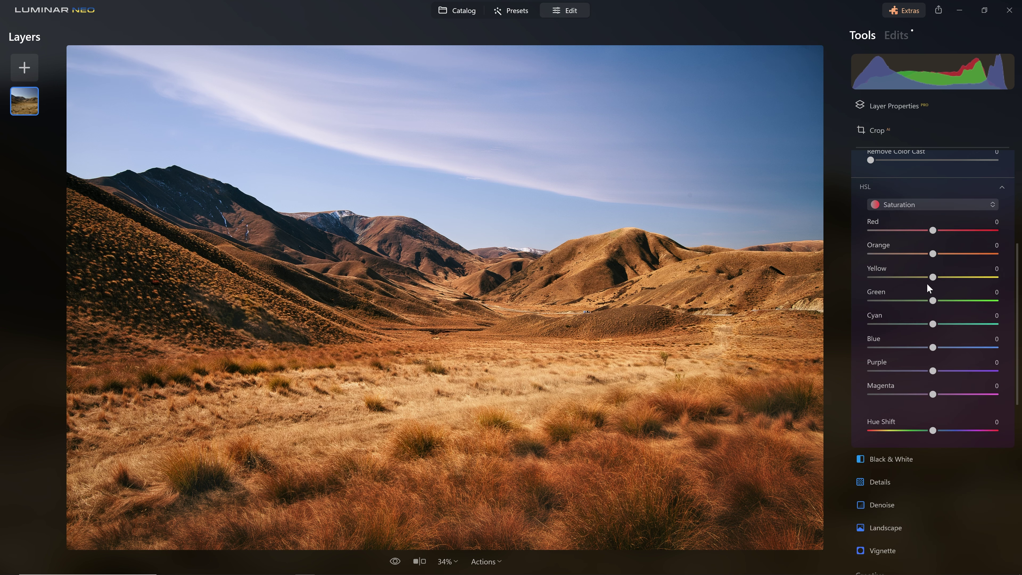
left_click_drag(933, 255, 915, 229)
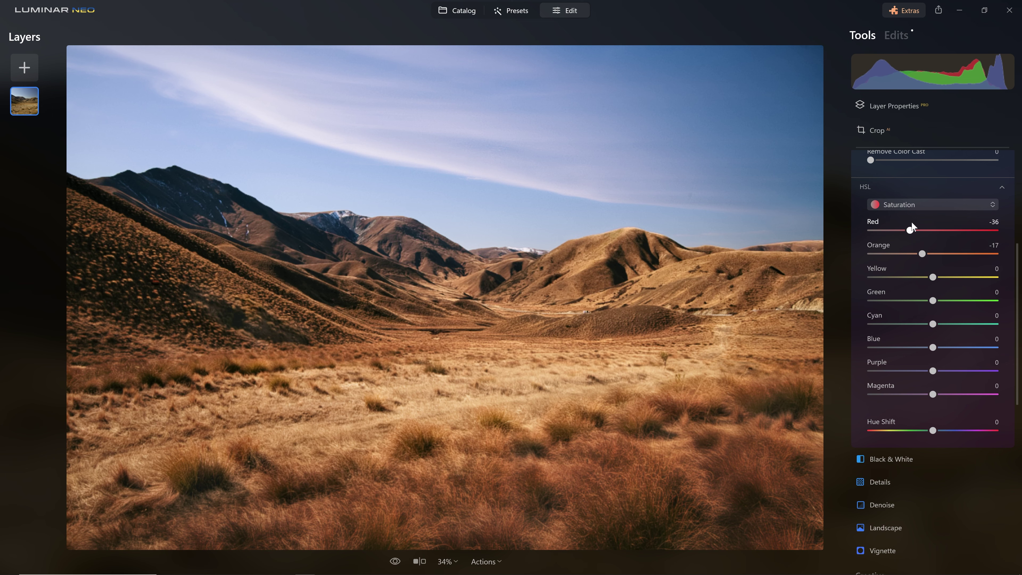
- Compare the photo with and without the reduced red and orange saturation
scroll(970, 203, "up", 3)
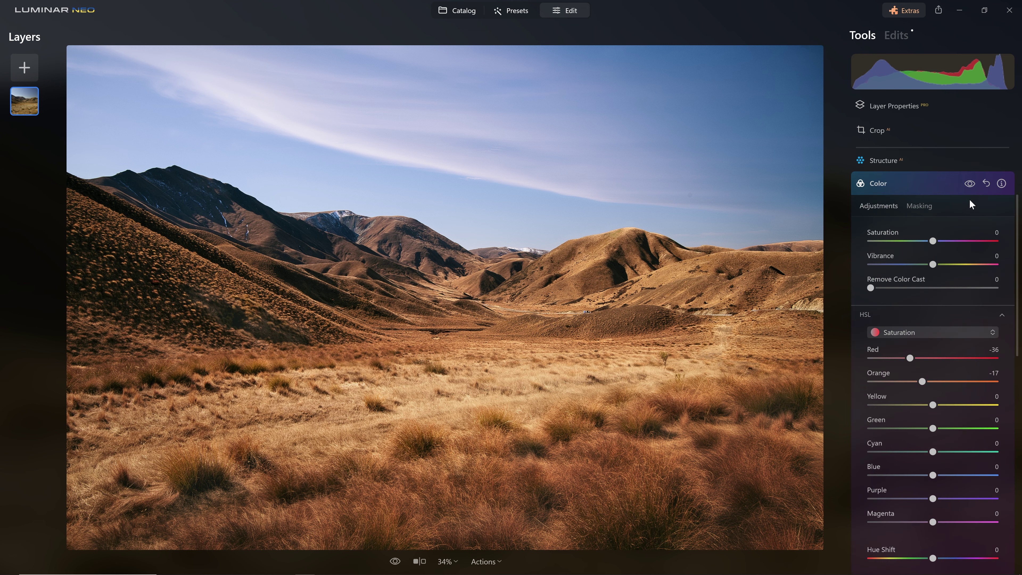
left_click(969, 183)
left_click(969, 183)
left_click(970, 183)
left_click(970, 183)
- Set the overall Saturation of the Color adjustment to 100
scroll(878, 321, "down", 2)
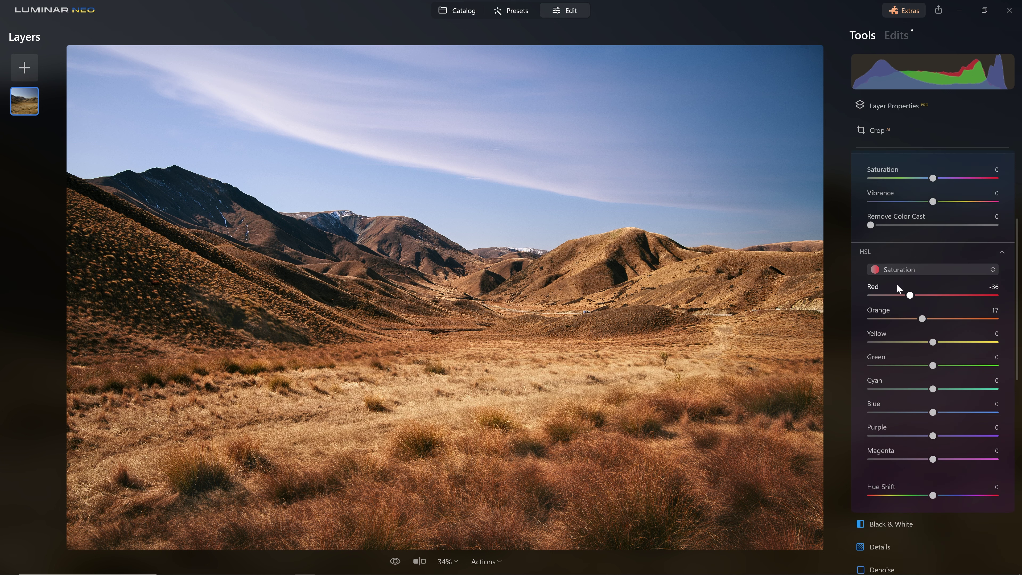
scroll(919, 299, "up", 2)
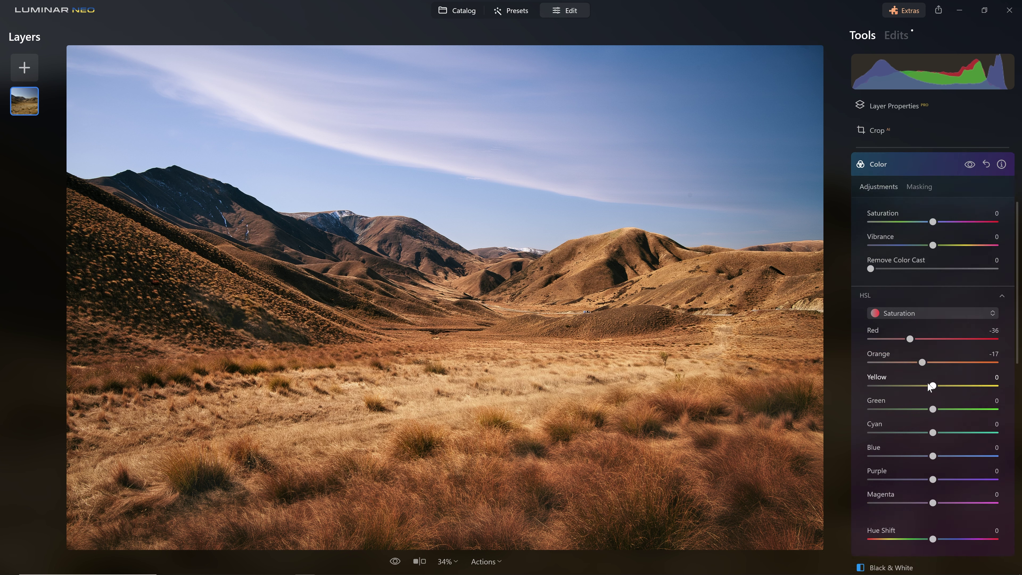
left_click_drag(929, 243, 1000, 254)
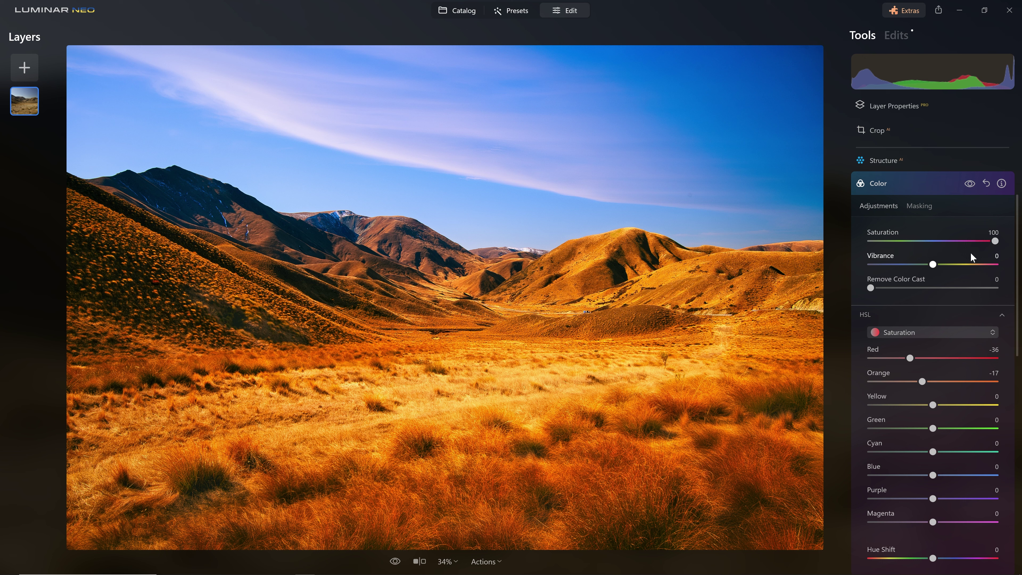
- Set the Color adjustment's HSL saturation to -9 for blue, -34 for purple and -69 for magenta, and reset the overall Saturation to 0
scroll(972, 250, "down", 3)
left_click_drag(931, 412, 889, 458)
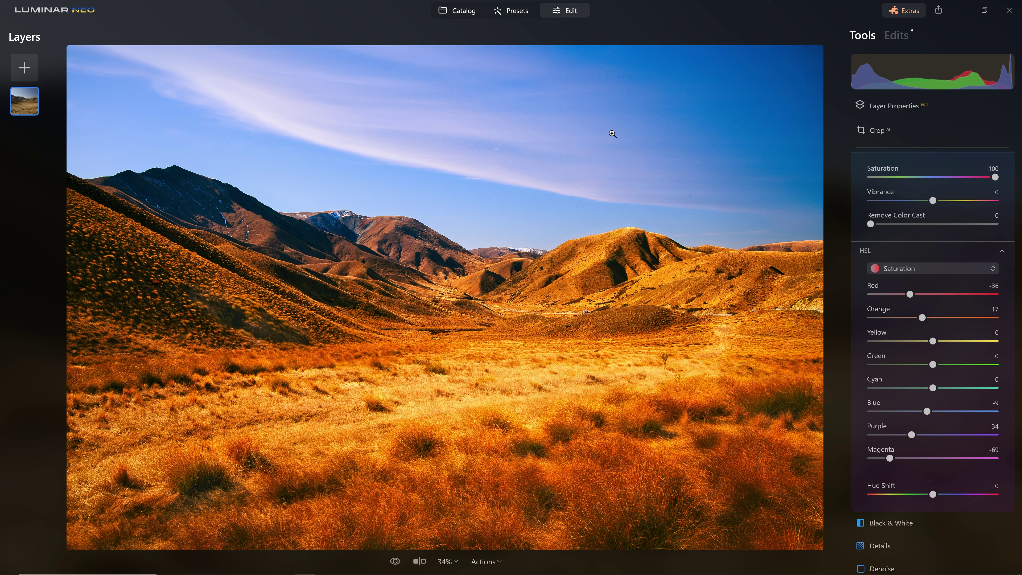
double_click(994, 177)
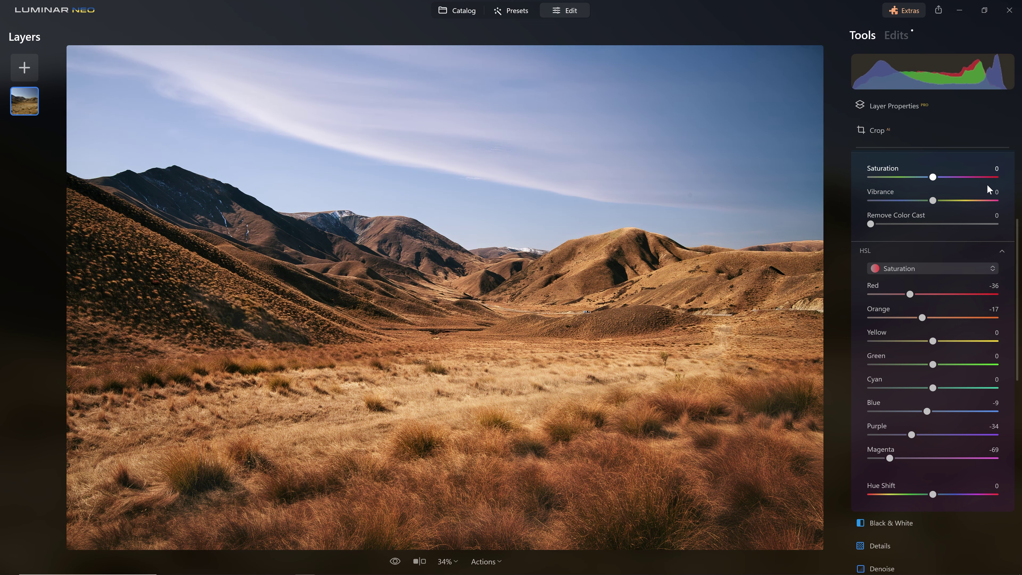
- Try a strong positive blue hue shift in the Color adjustment's HSL settings and settle on a blue hue of -5
left_click(950, 267)
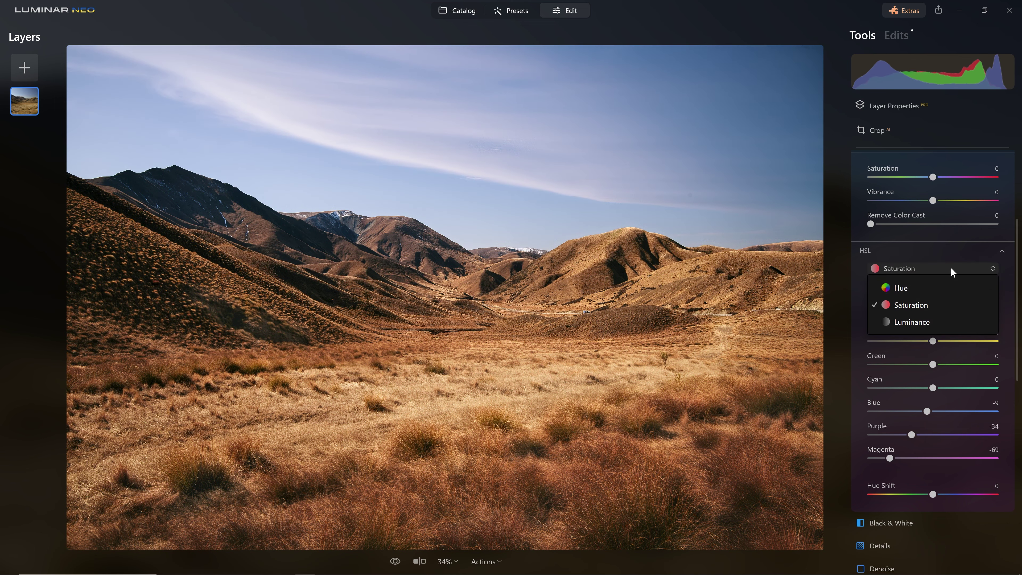
left_click(913, 289)
left_click_drag(933, 411, 970, 407)
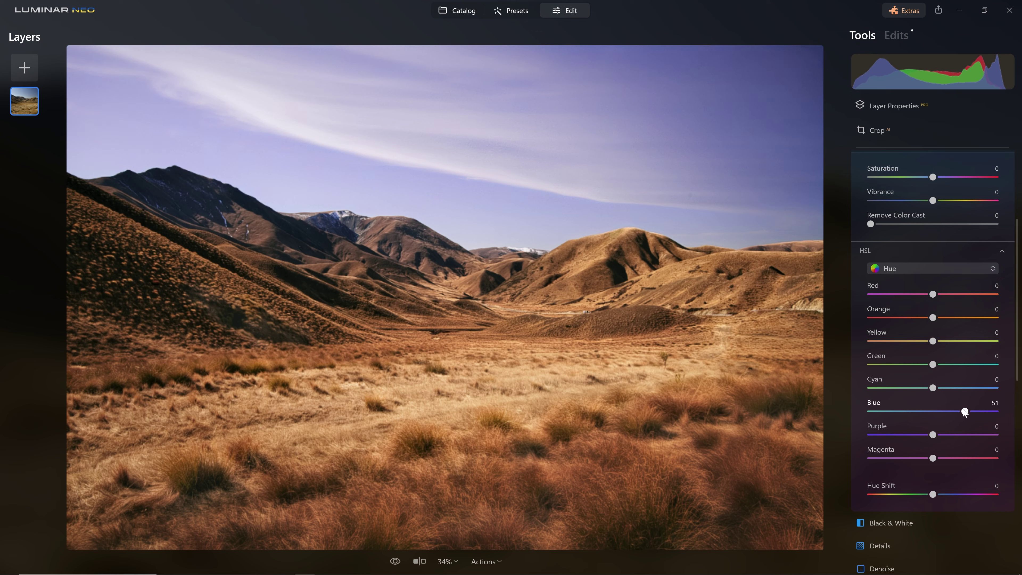
left_click_drag(972, 413, 931, 414)
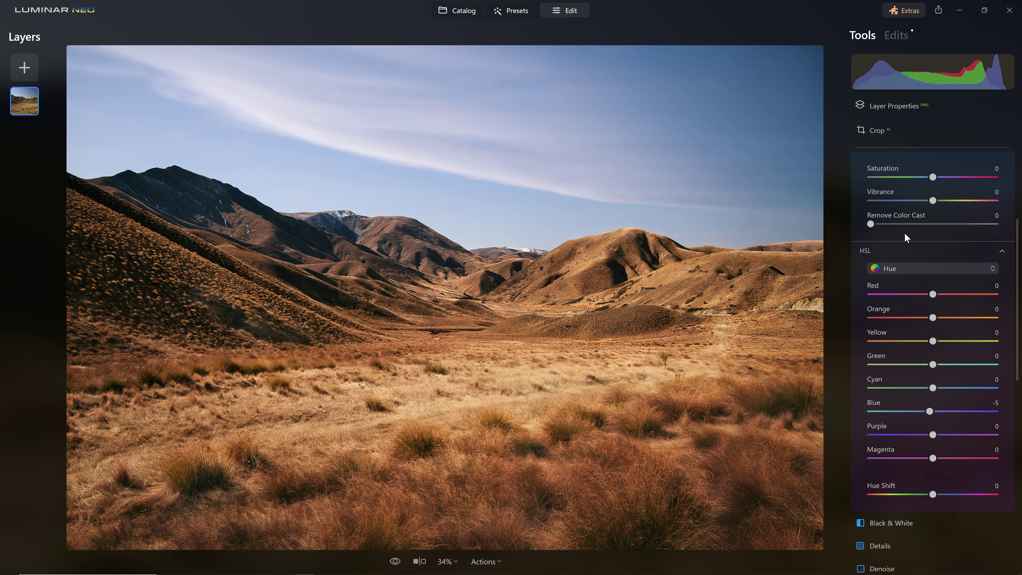
- Try a lower blue luminance in the Color adjustment's HSL settings and reset it
left_click(934, 271)
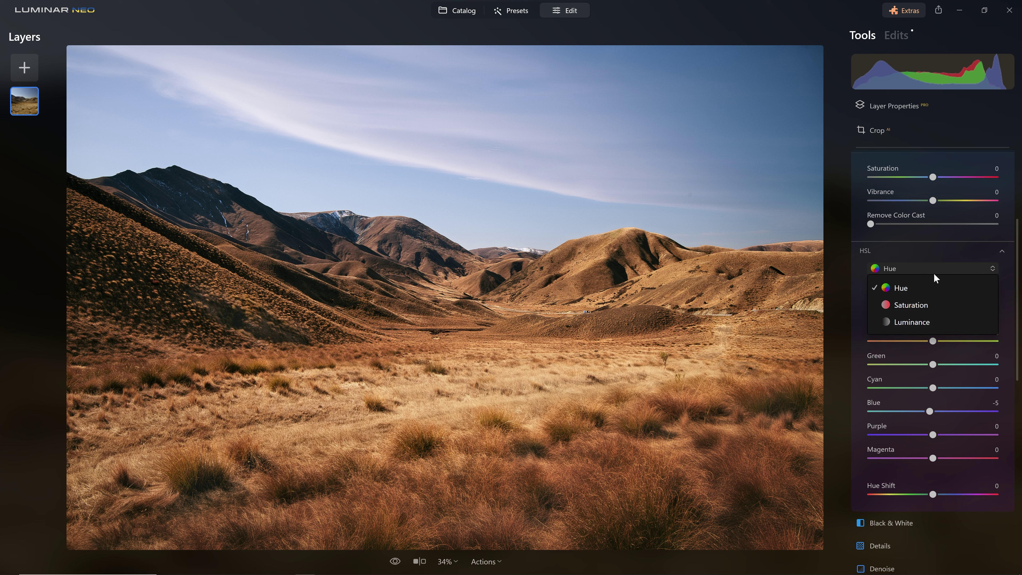
left_click(916, 322)
left_click_drag(930, 411, 885, 412)
double_click(887, 410)
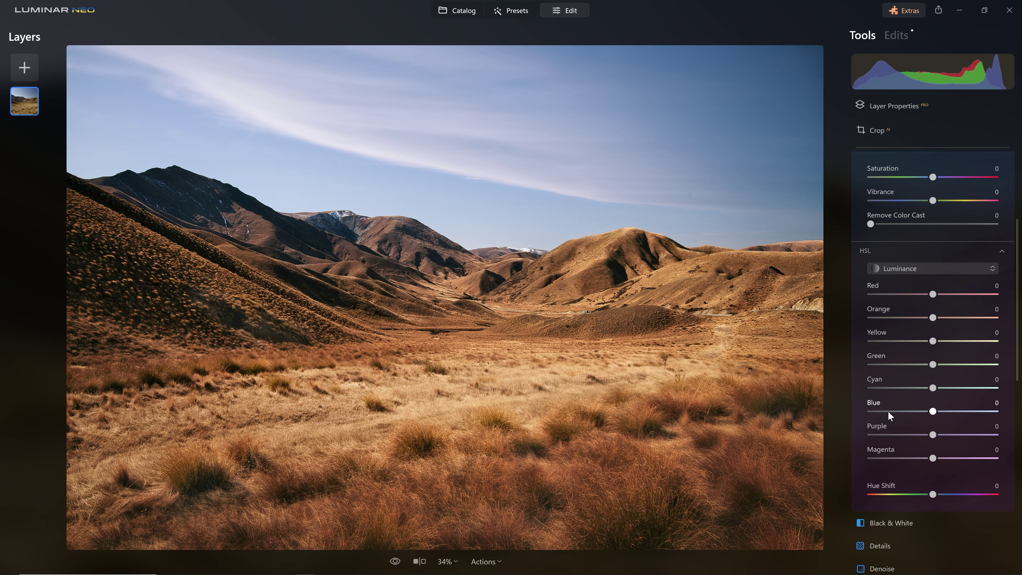
- Compare the photo with and without the Color adjustment and review the list of applied edits
scroll(943, 334, "up", 4)
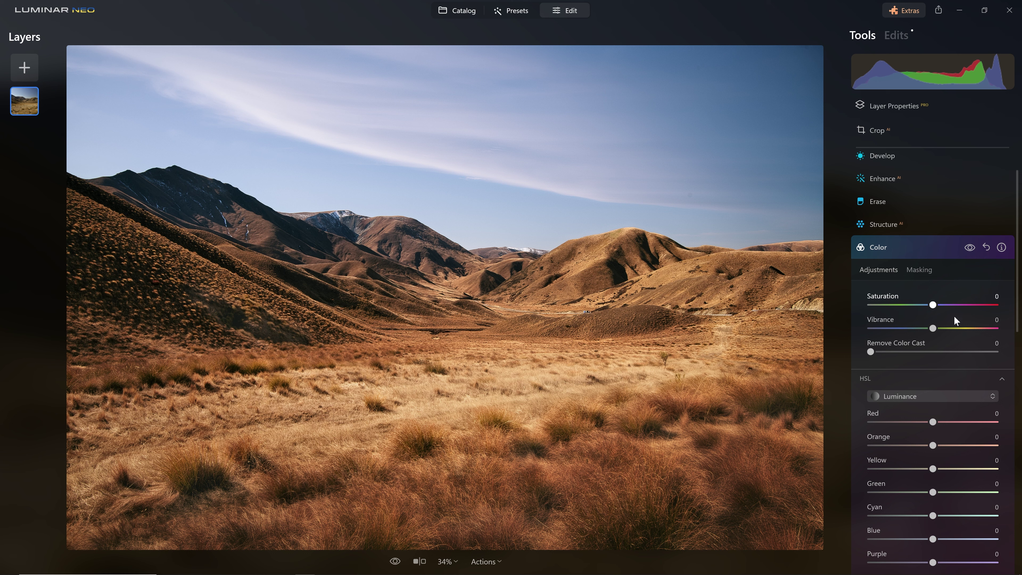
left_click(943, 396)
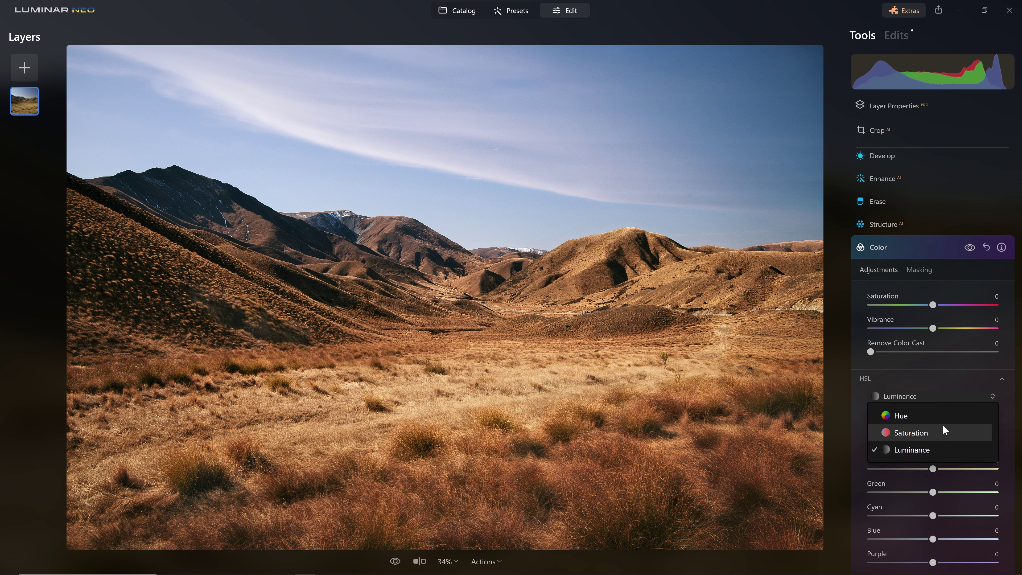
left_click(942, 428)
left_click(969, 247)
left_click(969, 247)
left_click(905, 247)
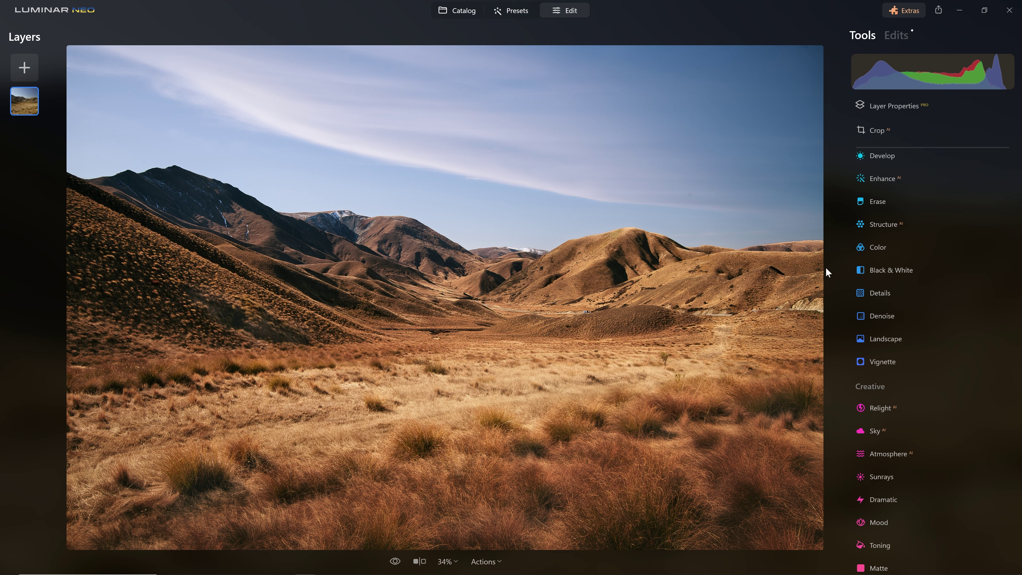
left_click(905, 47)
left_click(933, 109)
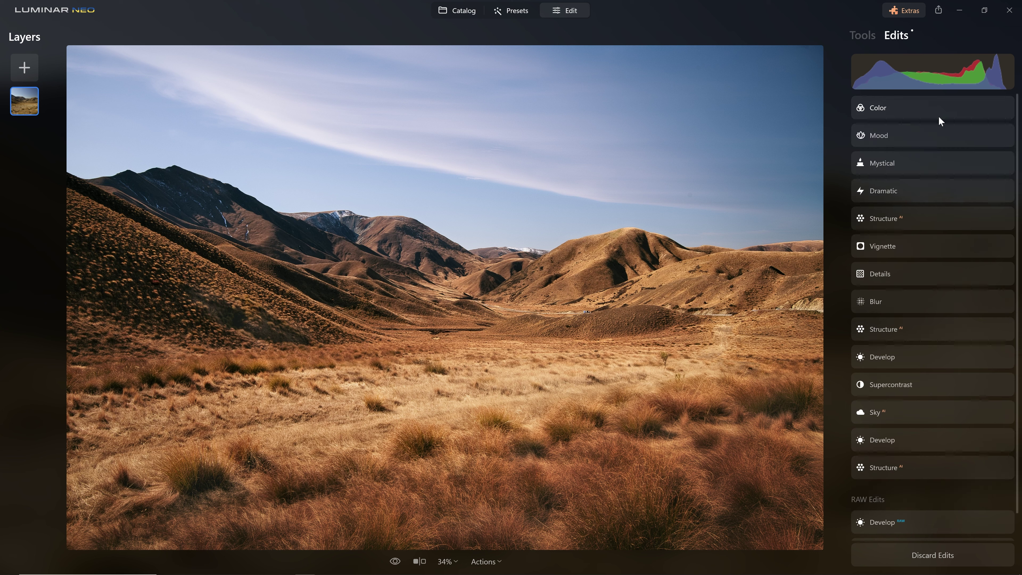
left_click(873, 44)
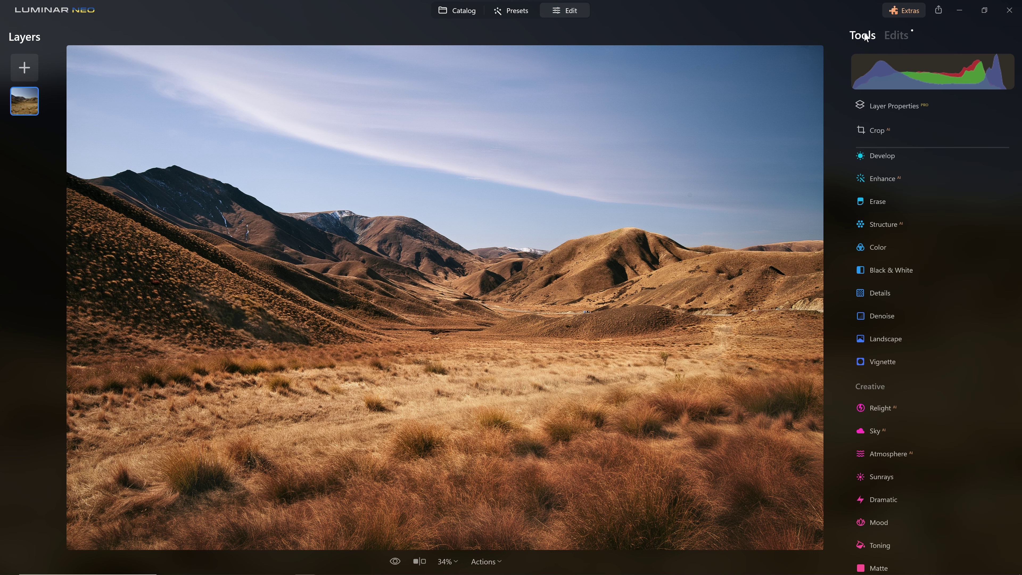
- Add a second Color adjustment and set its HSL luminance for blue to -100
left_click(887, 246)
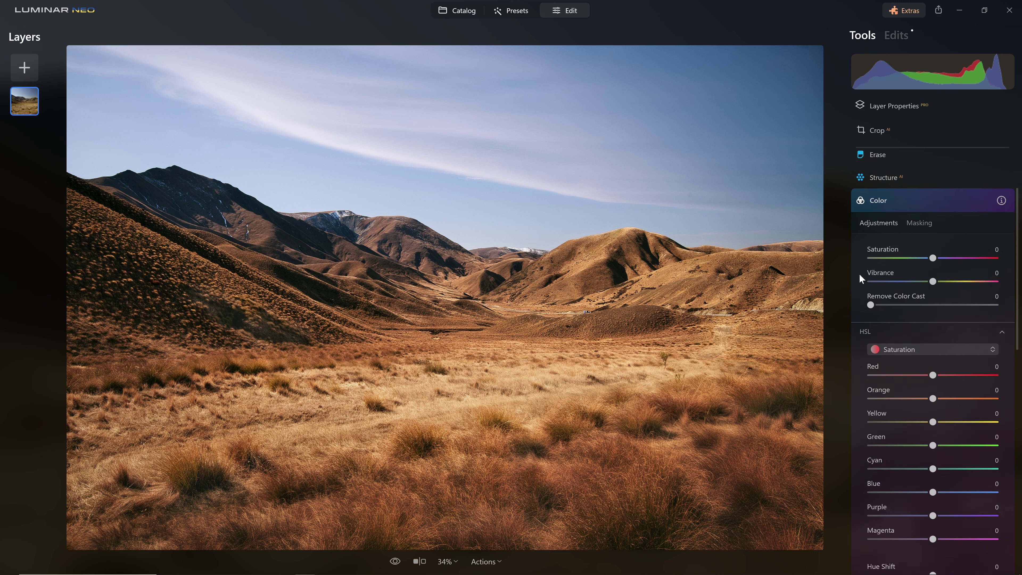
scroll(912, 387, "down", 2)
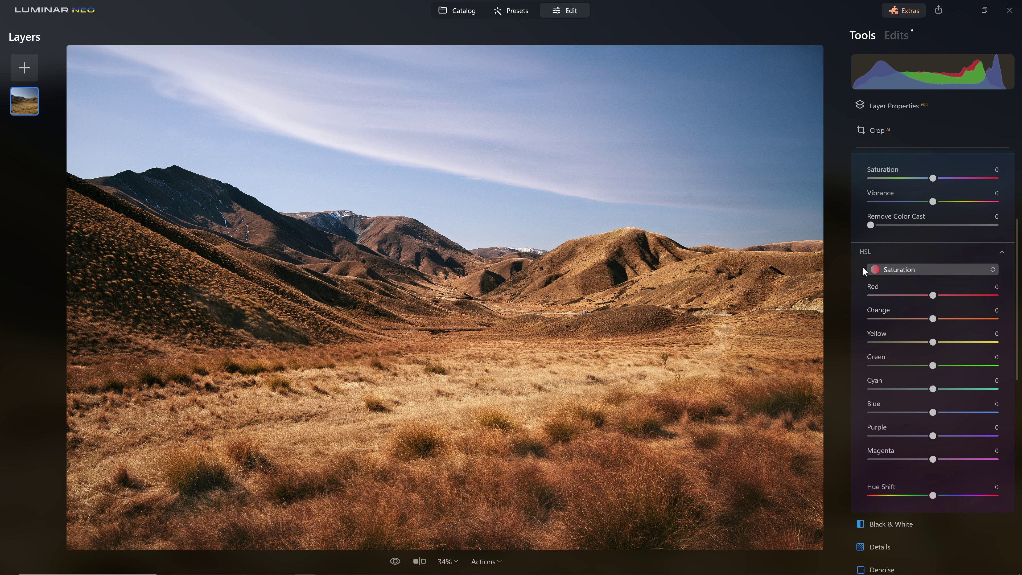
left_click(929, 268)
left_click(929, 321)
left_click_drag(933, 410, 868, 410)
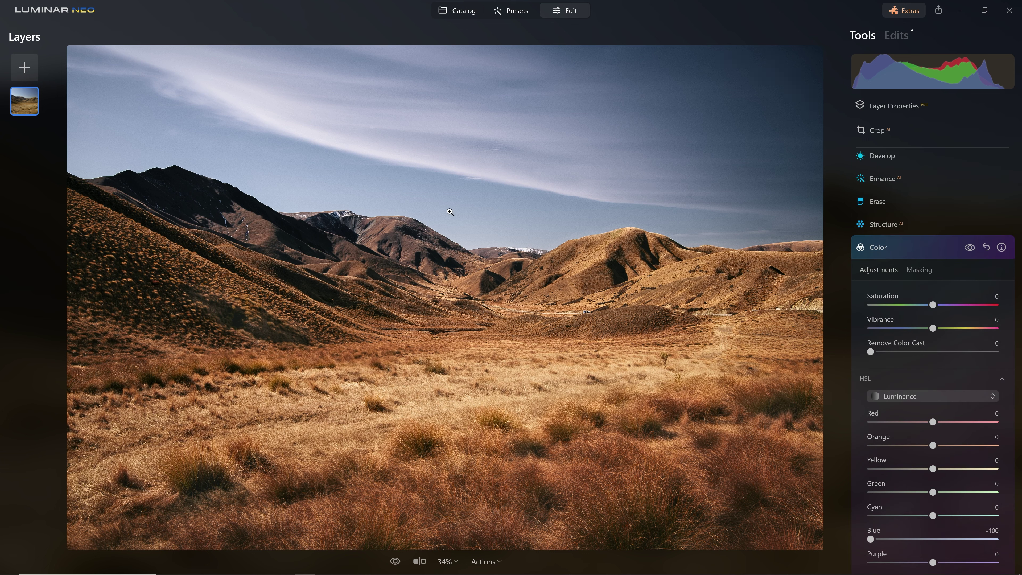
- Mask the second Color adjustment with a brush by painting over the sky above the mountains
left_click(919, 269)
left_click(898, 259)
left_click_drag(418, 243, 524, 177)
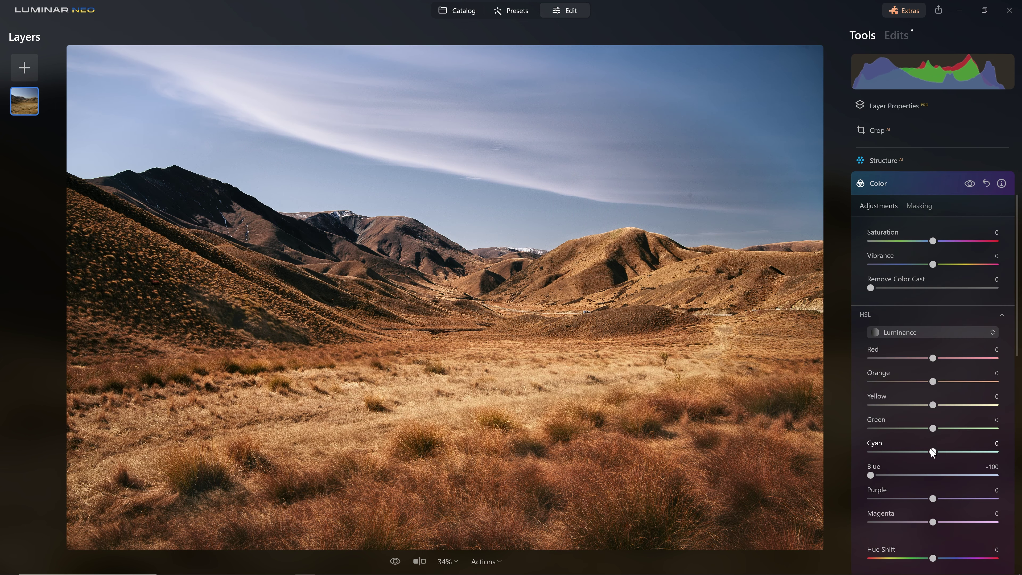
- Raise the HSL saturation of blue slightly in the second Color adjustment
left_click(928, 334)
left_click(921, 370)
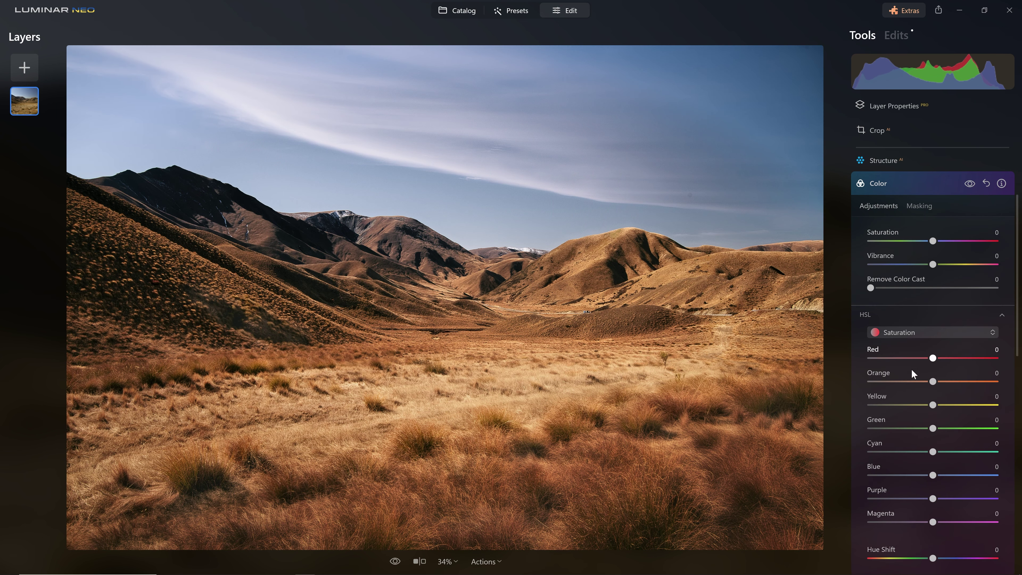
scroll(944, 462, "down", 2)
left_click_drag(932, 411, 949, 414)
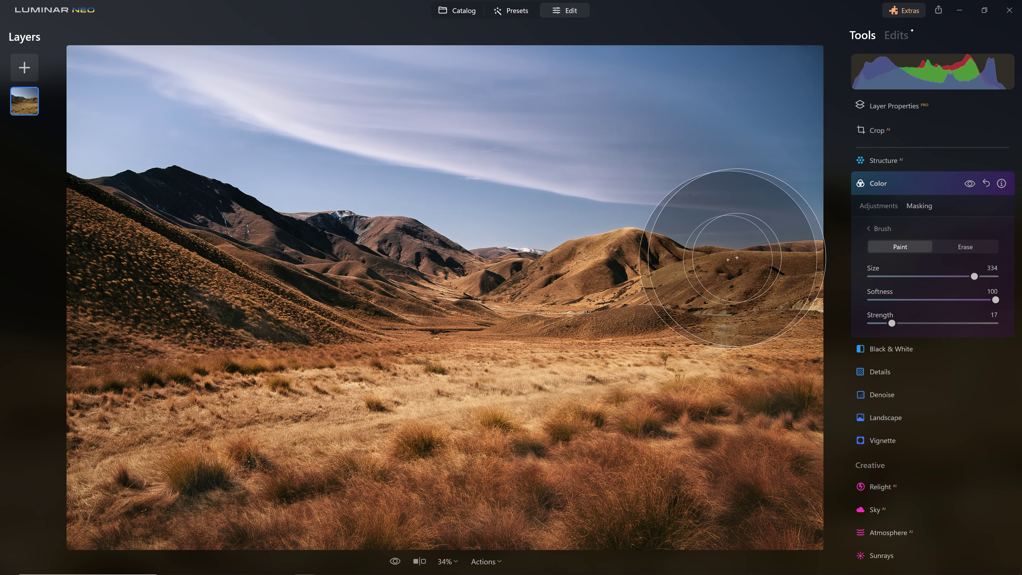
- Refine the second Color adjustment's brush mask, erasing it from the mountains with size 70, softness 100 and strength 81
key("bracketright")
key("bracketright")
key("x")
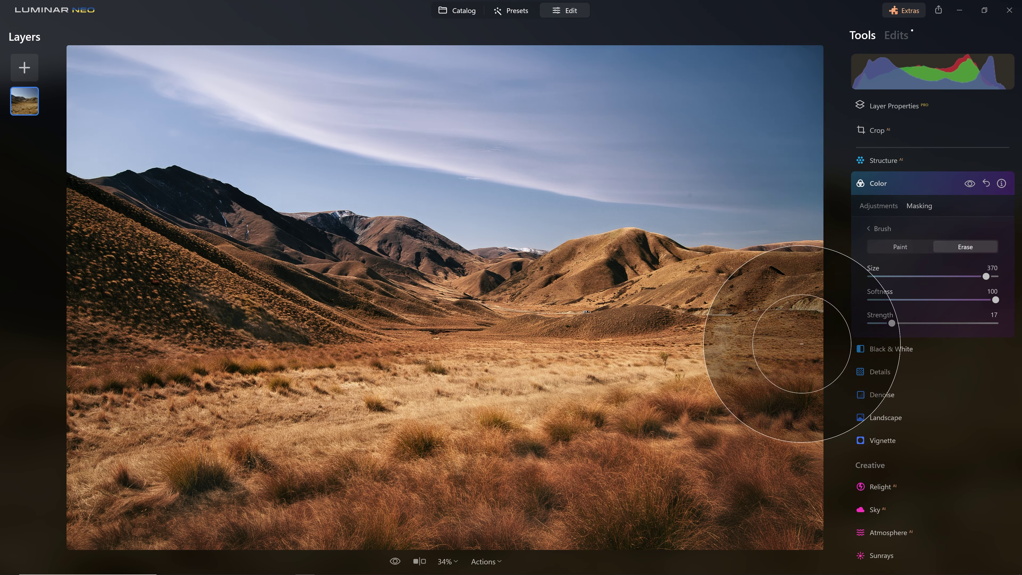
left_click(970, 183)
left_click(970, 183)
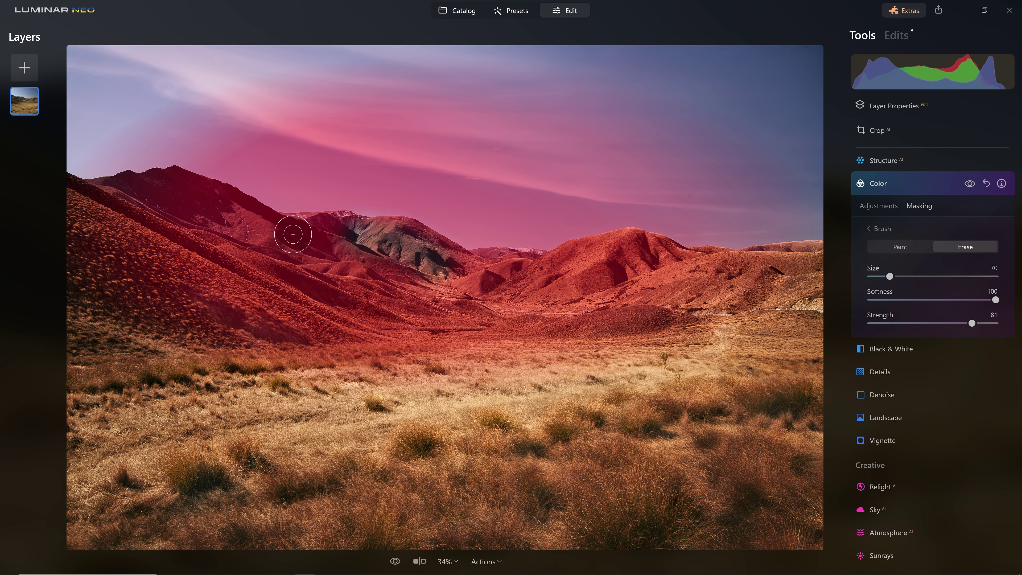
mouse_move(464, 268)
left_mouse_down()
mouse_move(567, 268)
mouse_move(418, 306)
left_mouse_up()
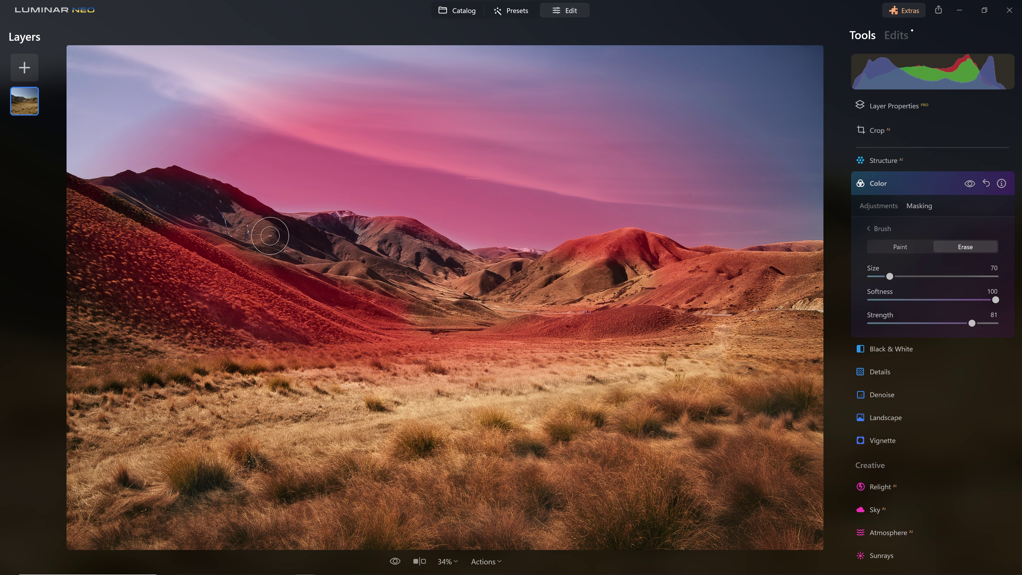
left_click(878, 183)
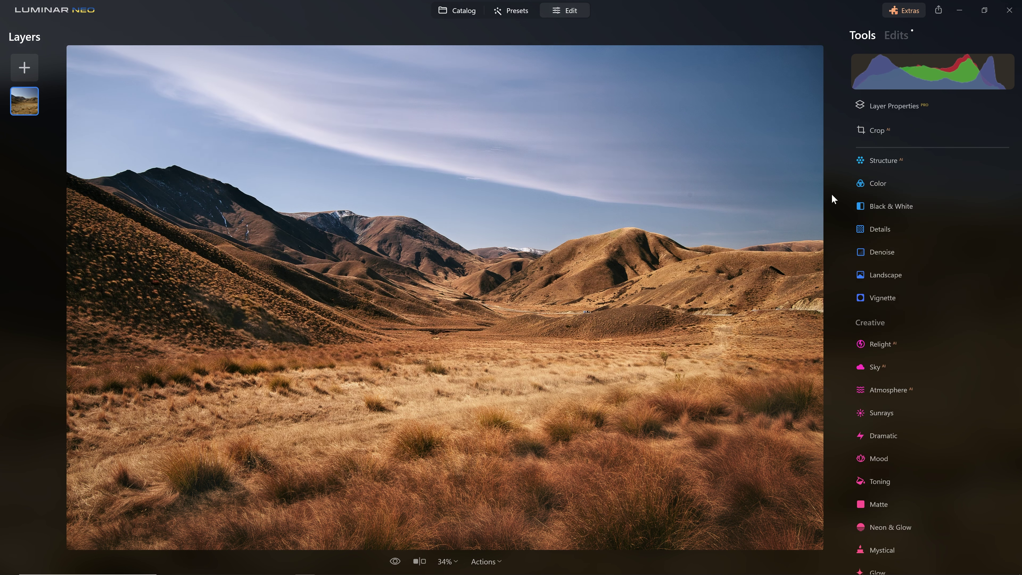
- Compare the edited photo with the original
key("backslash")
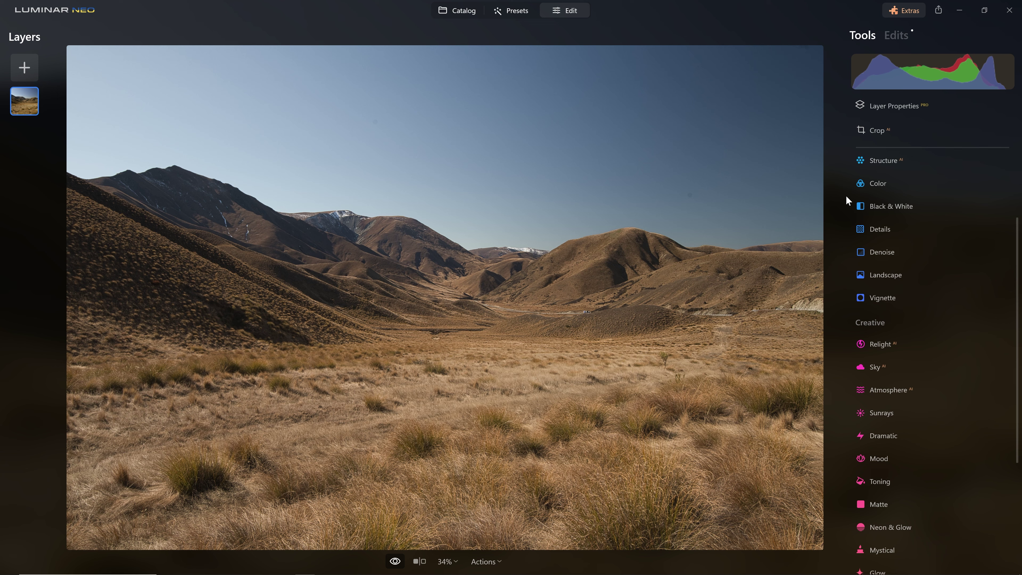
key("backslash")
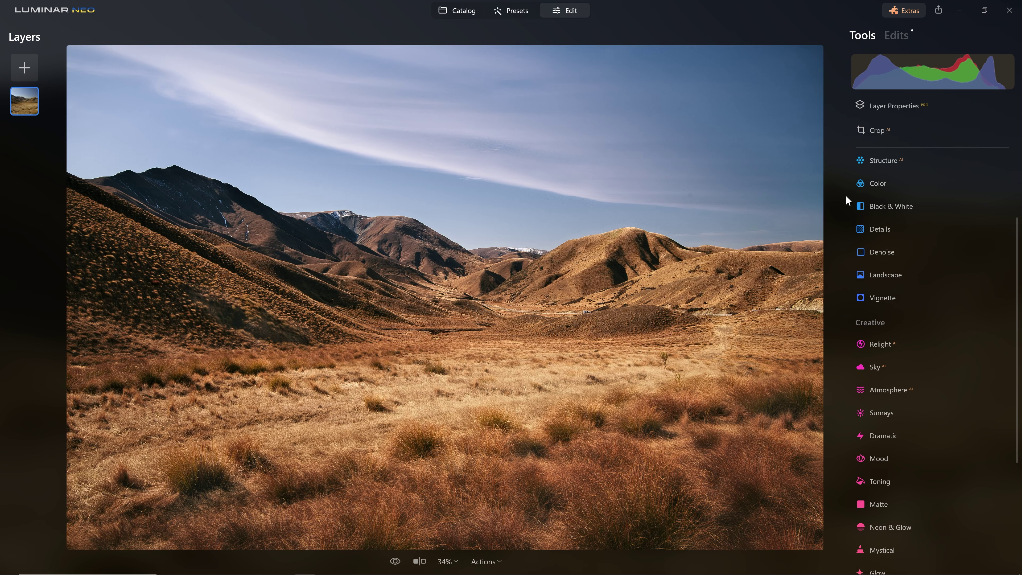
key("backslash")
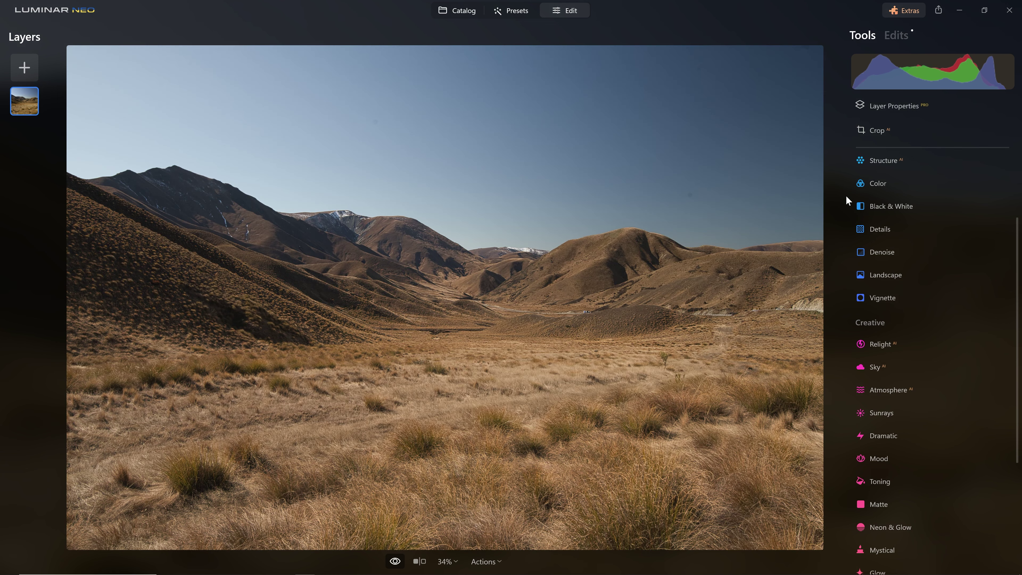
key("backslash")
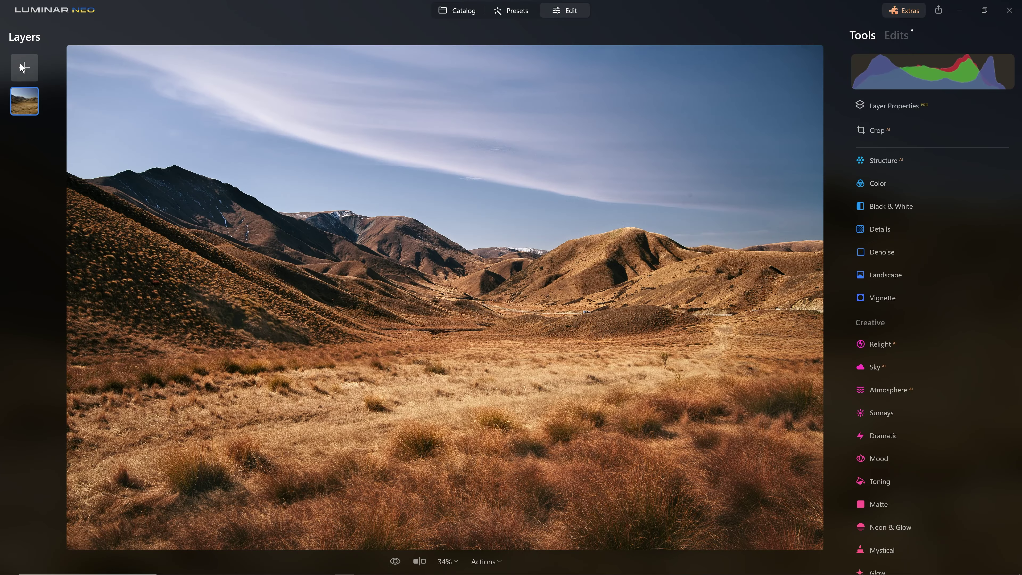
- Add Lindis-Pass-Non-Polarized.NEF as a new layer above the photo and set its opacity to 100
left_click(23, 68)
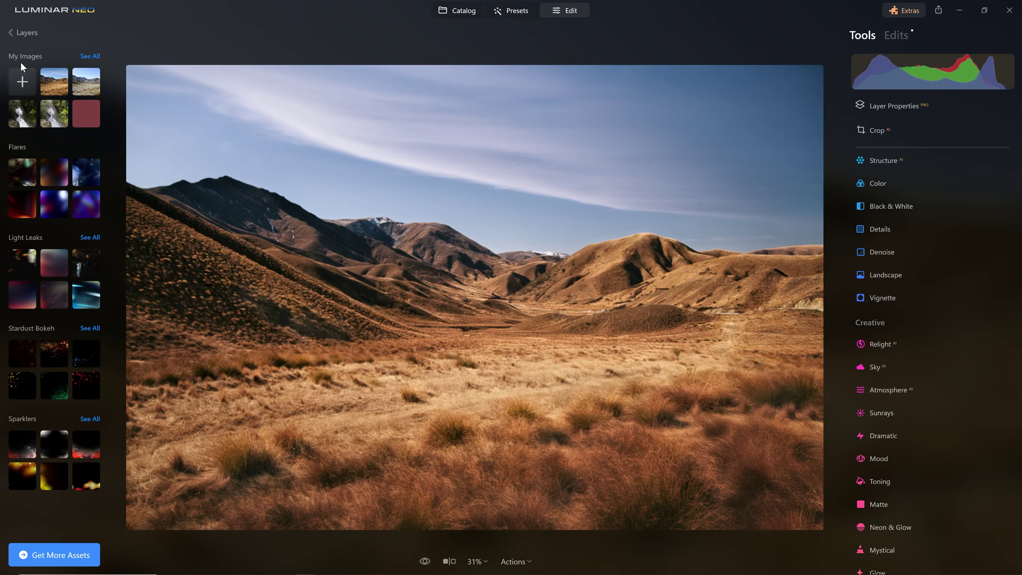
left_click(21, 80)
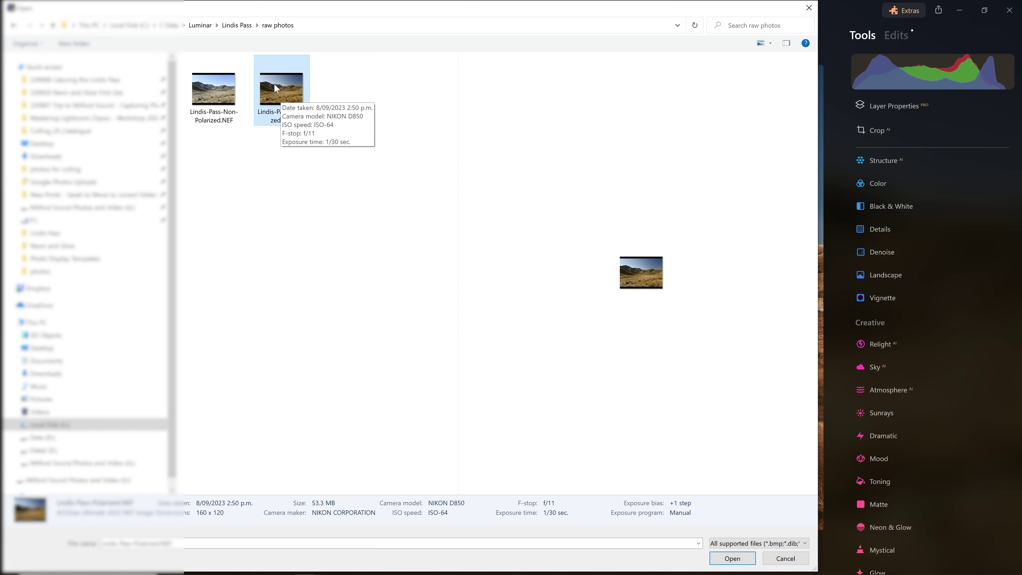
double_click(213, 89)
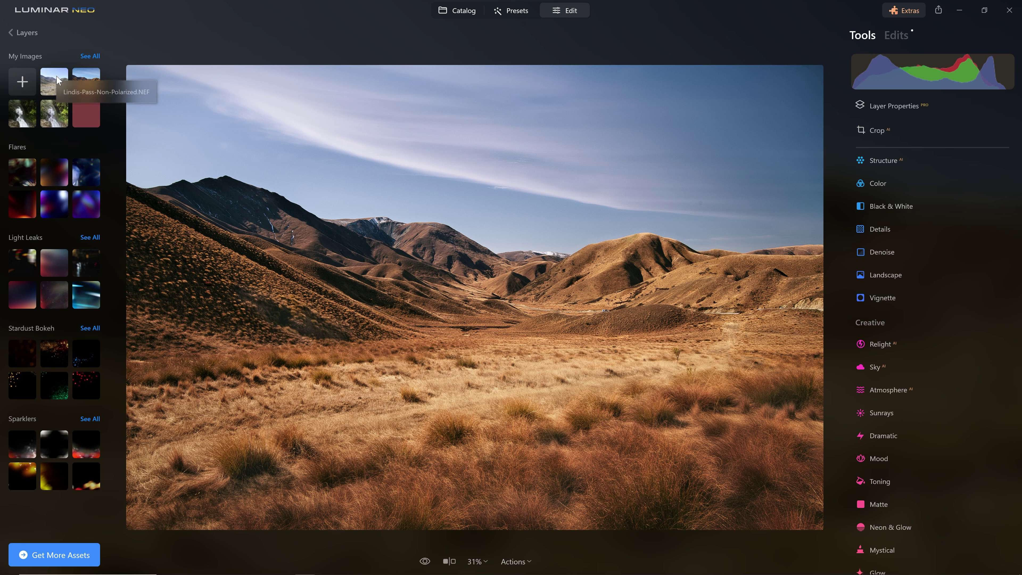
left_click(62, 93)
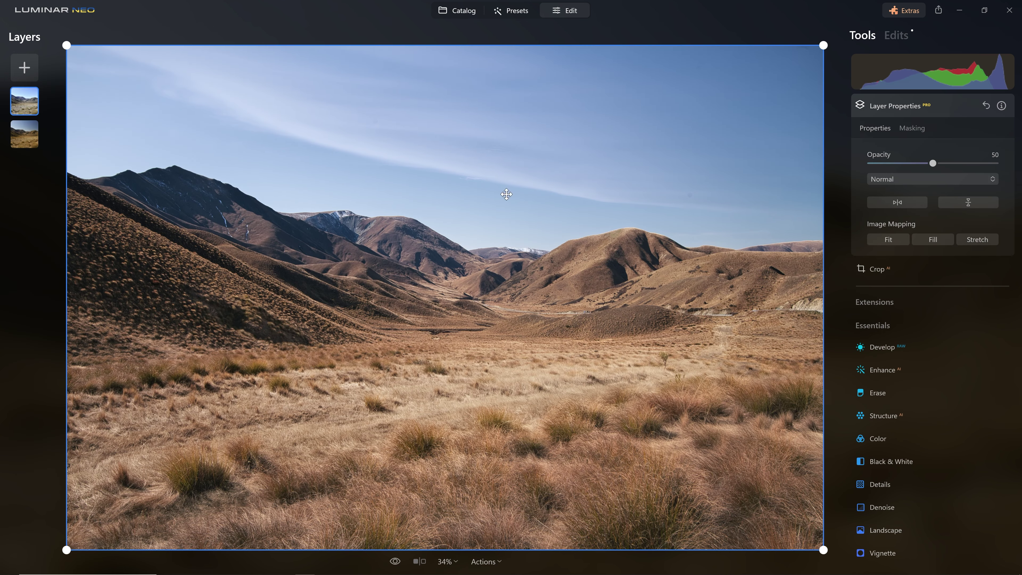
left_click_drag(934, 164, 1008, 158)
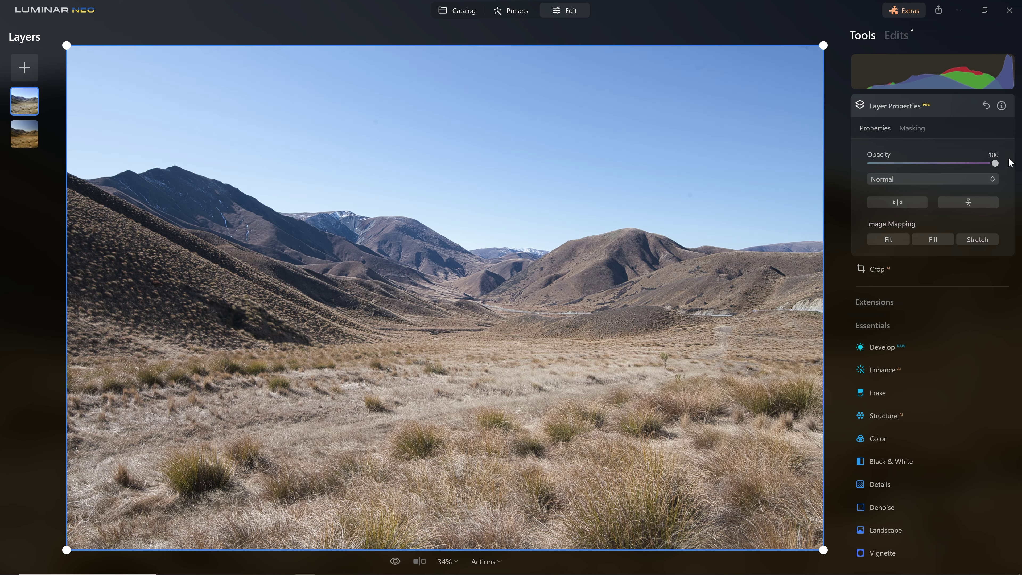
- Develop the new layer with the Nikon D850 Camera Flat profile, Smart Contrast 100, Highlights -72, Shadows 21, Whites -36 and Blacks 20
left_click(896, 346)
left_click(942, 223)
left_click(931, 286)
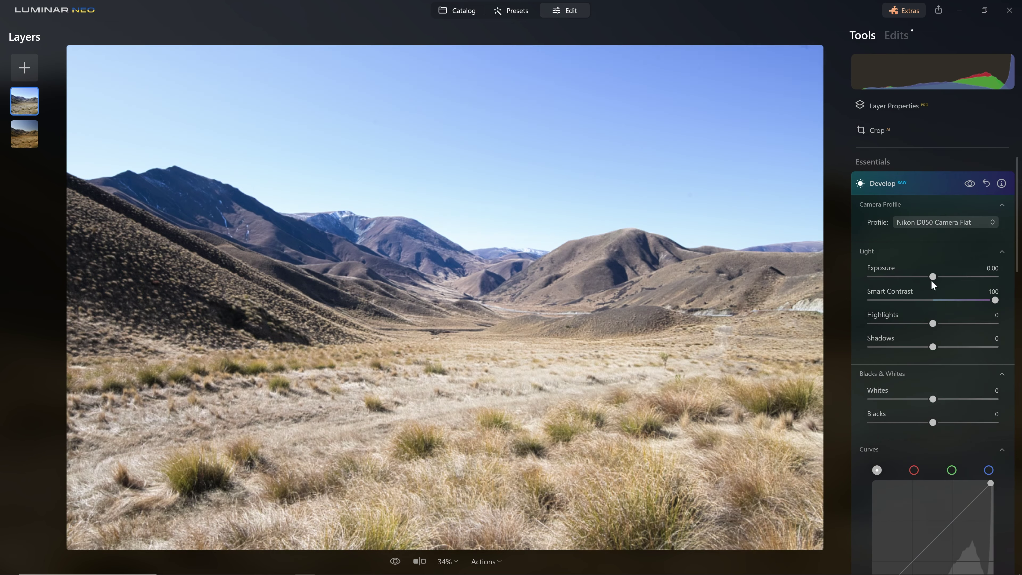
left_click_drag(933, 346, 945, 346)
left_click_drag(932, 399, 909, 399)
scroll(929, 360, "down", 2)
left_click_drag(932, 358, 946, 358)
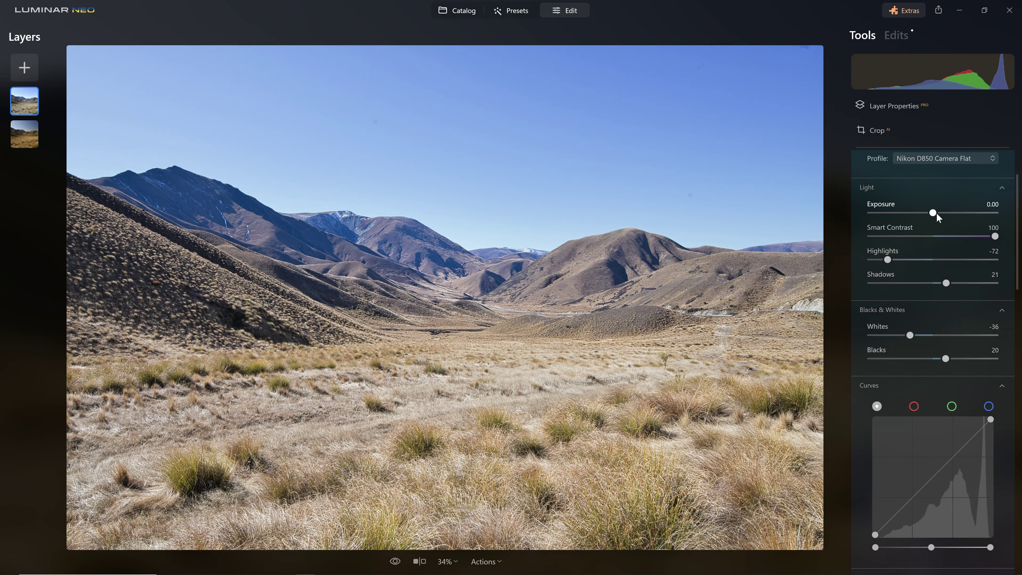
- Lower the new layer's exposure slightly, shape its tone curve with three points and set the Temperature to 5320
left_click_drag(932, 212, 928, 212)
left_click(964, 443)
left_click_drag(965, 446, 962, 442)
scroll(925, 433, "down", 4)
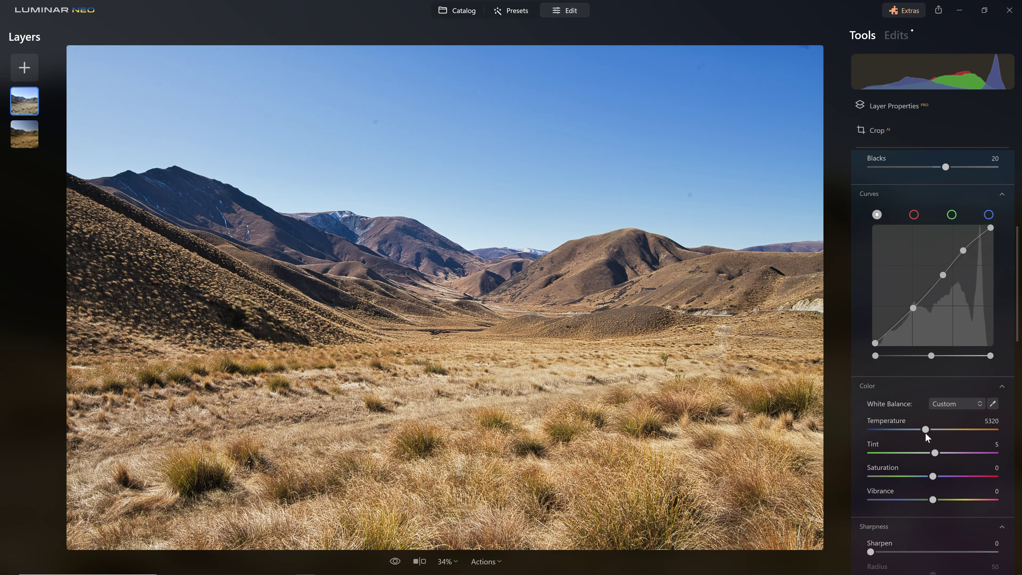
- Close the Develop adjustment and remove the dust spots from the new layer with the Erase tool
scroll(925, 433, "up", 6)
left_click(925, 208)
left_click(892, 254)
left_click(925, 414)
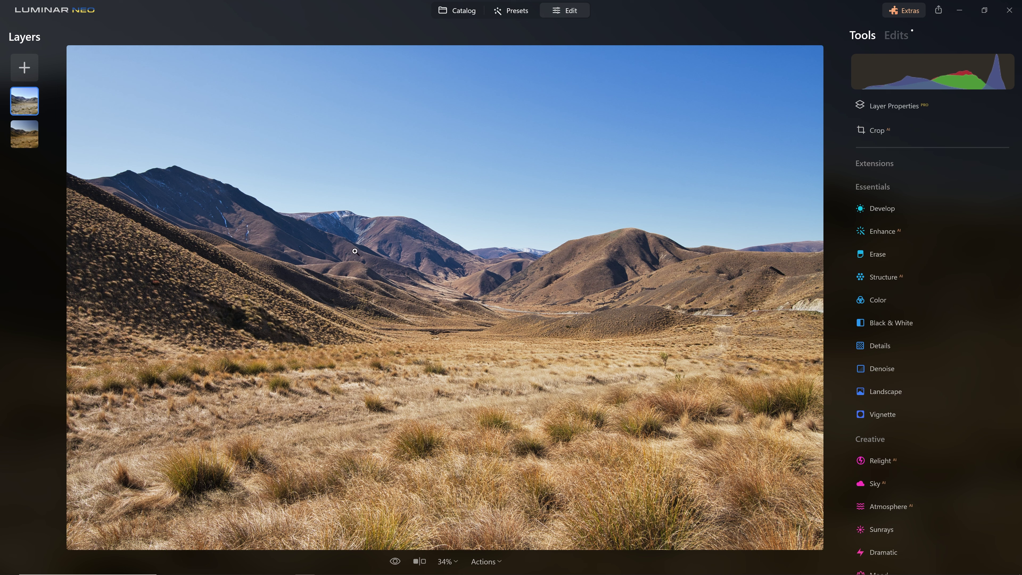
- Compare the photo with the non-polarized layer hidden and shown, and set that layer's opacity to 30
left_click(32, 98)
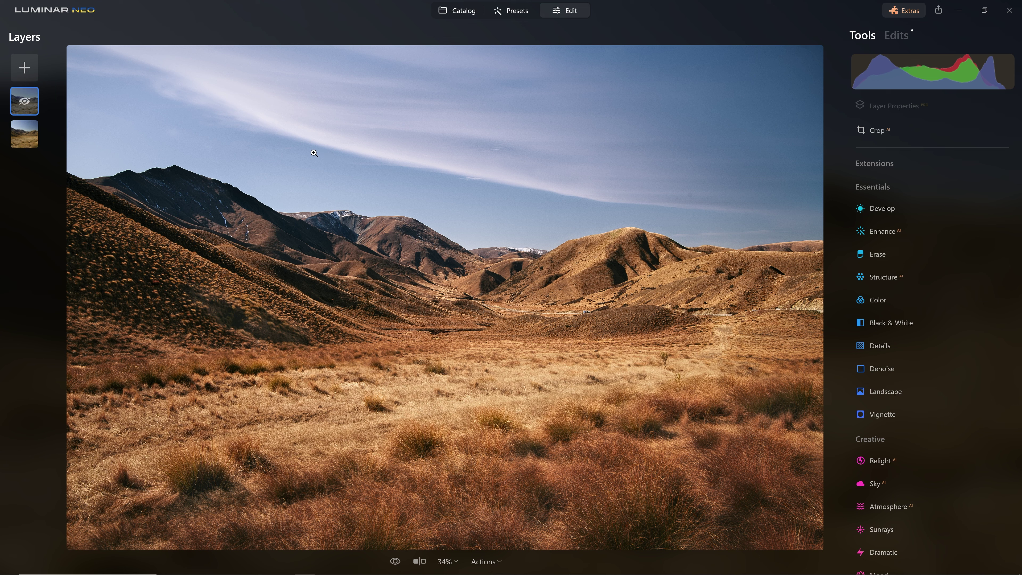
left_click(30, 111)
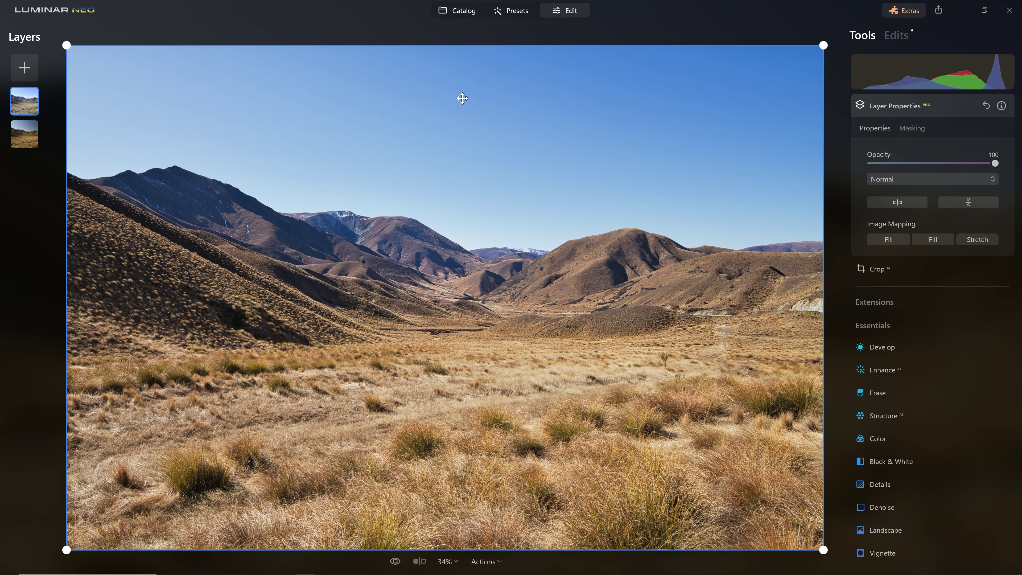
left_click_drag(995, 163, 908, 165)
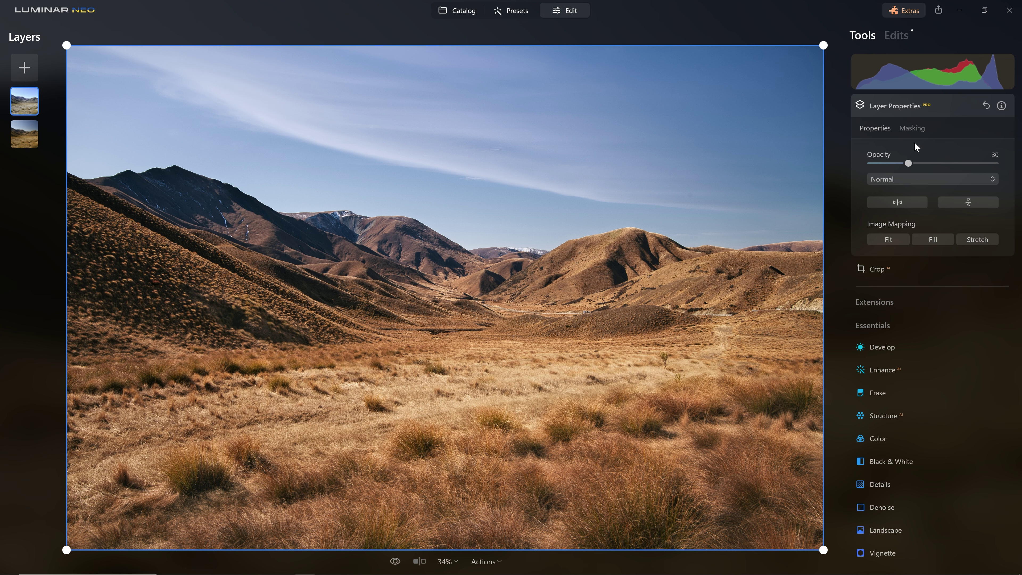
- Compare the blended two-layer result with the original photo
key("backslash")
key("backslash")
key("backslash")
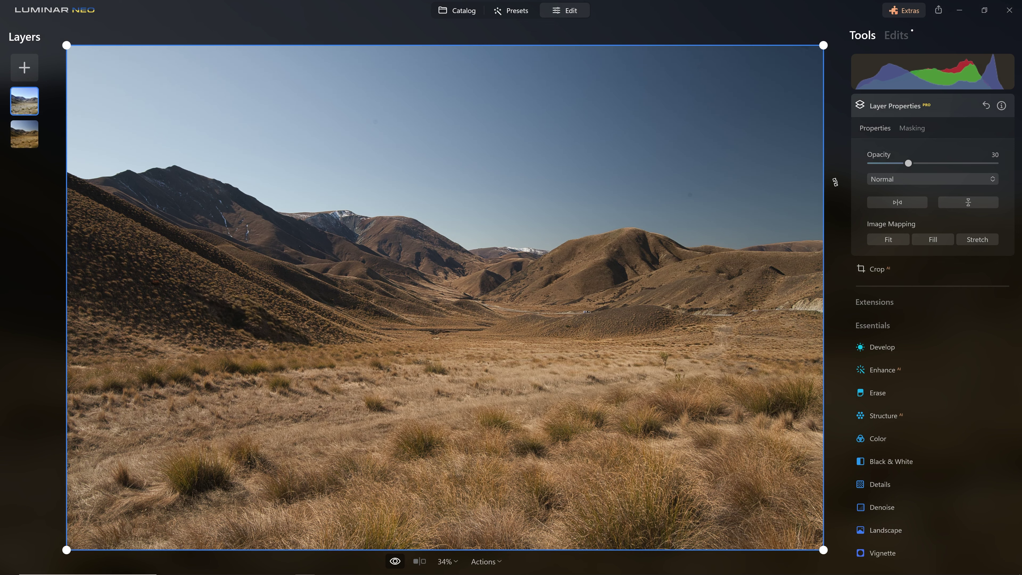
key("backslash")
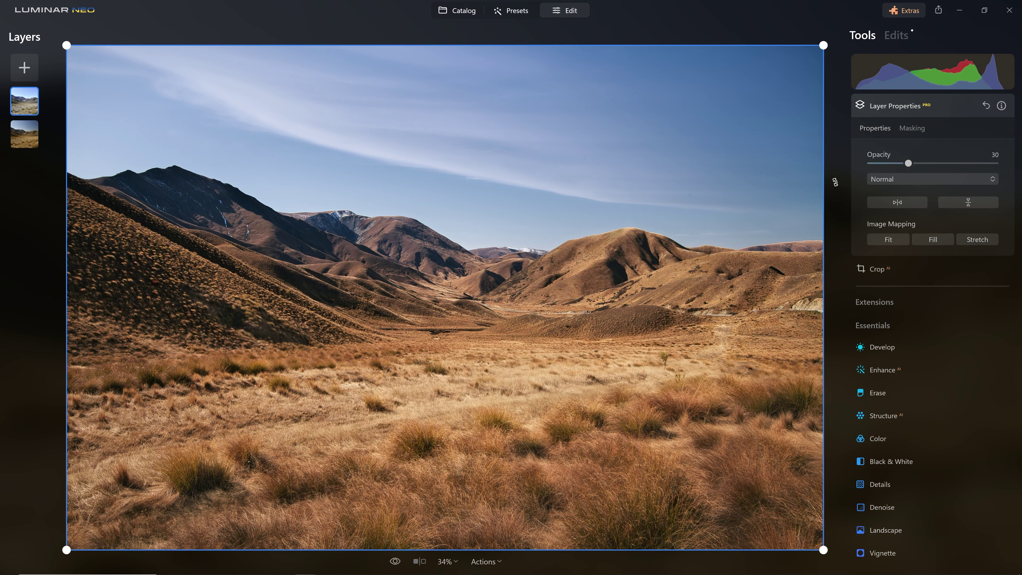